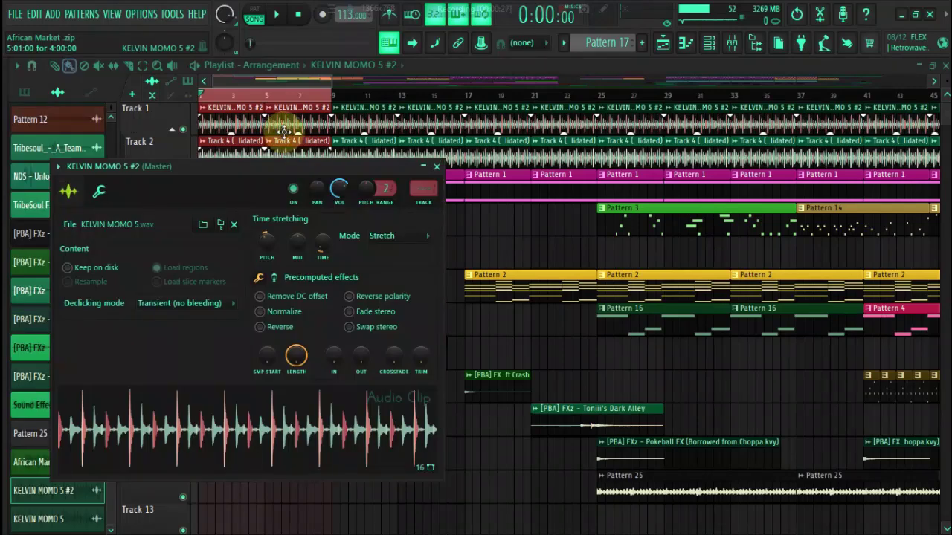
- Open the settings of the Track 4 (consolidated) clip, solo playlist Track 2 and play it
double_click(291, 143)
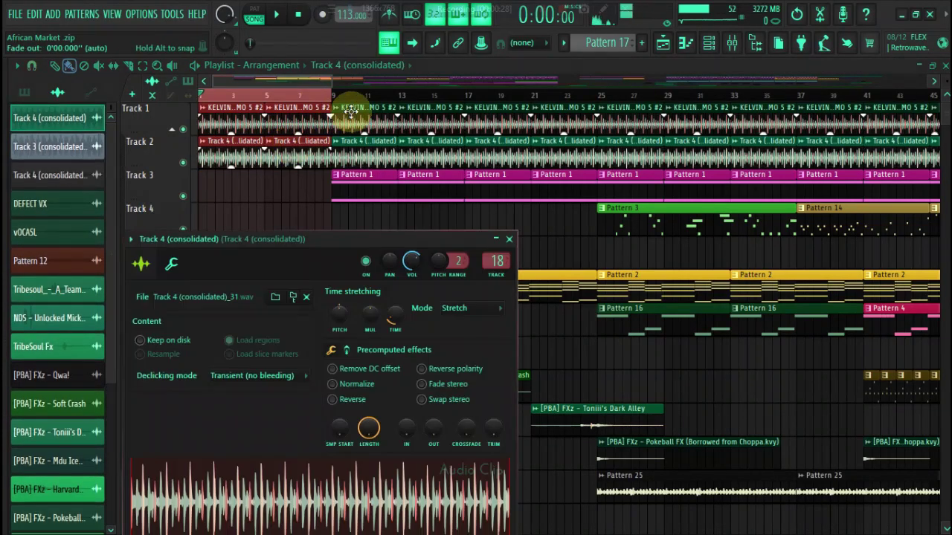
right_click(183, 162)
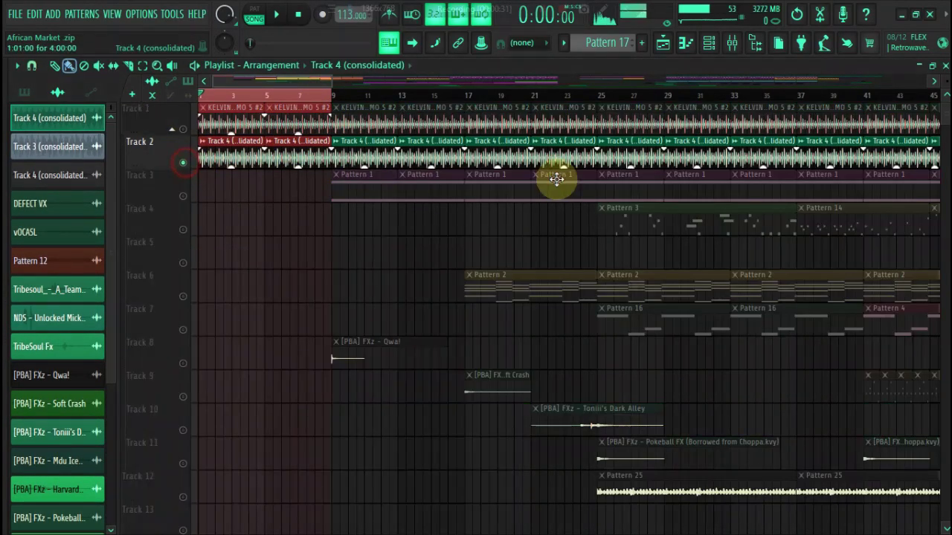
key("space")
- Inspect the Fruity parametric EQ 2 curve on the Track 4 (consolidated) mixer insert
left_click(733, 42)
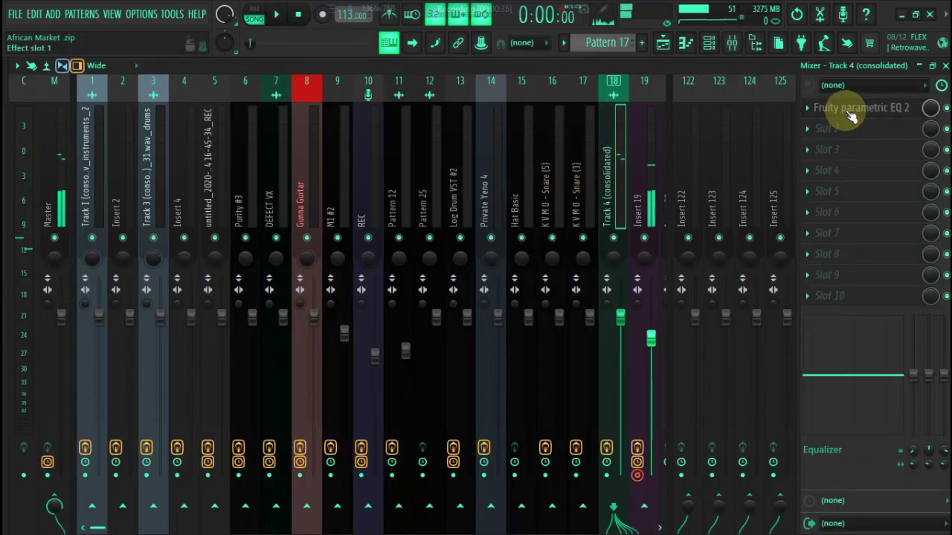
left_click(850, 111)
left_click_drag(418, 389, 374, 367)
- Lower the Insert 19 fader slightly and check the effect slots of the Master channel
left_click(651, 339)
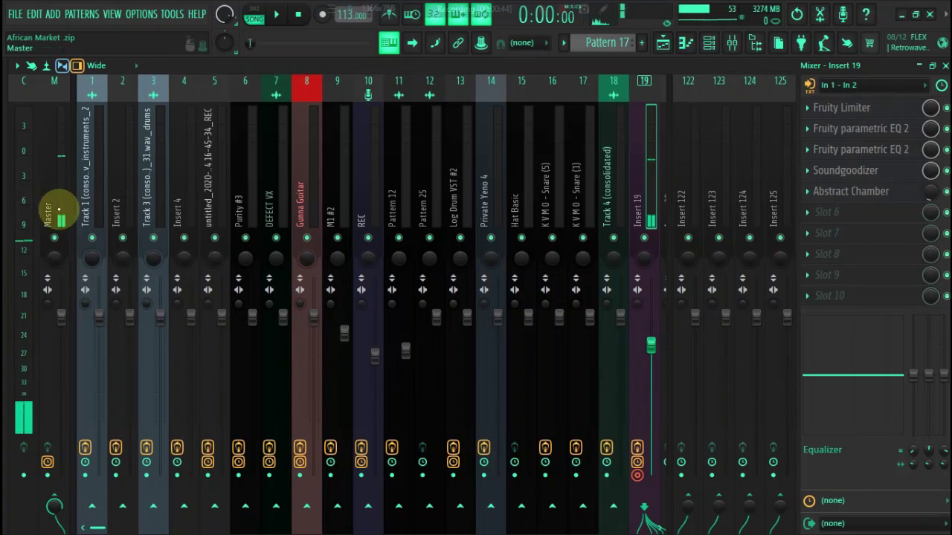
left_click(61, 208)
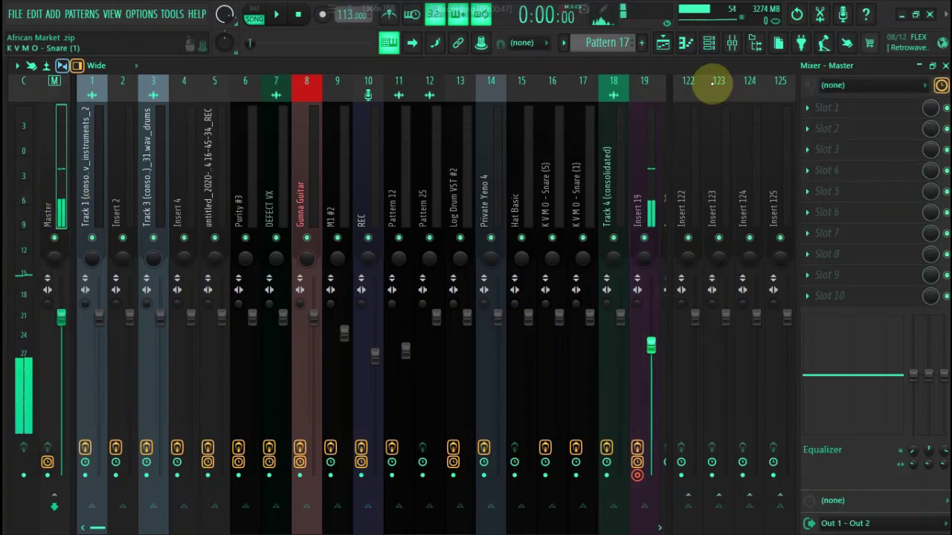
- Solo playlist Track 3, set the loop to bars 9 to 13 and play the section
left_click(661, 43)
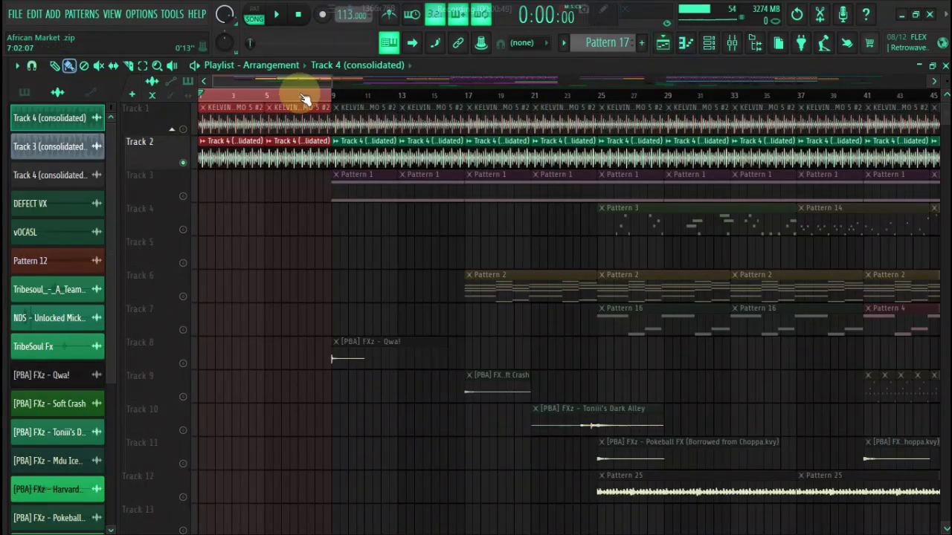
left_click(184, 195)
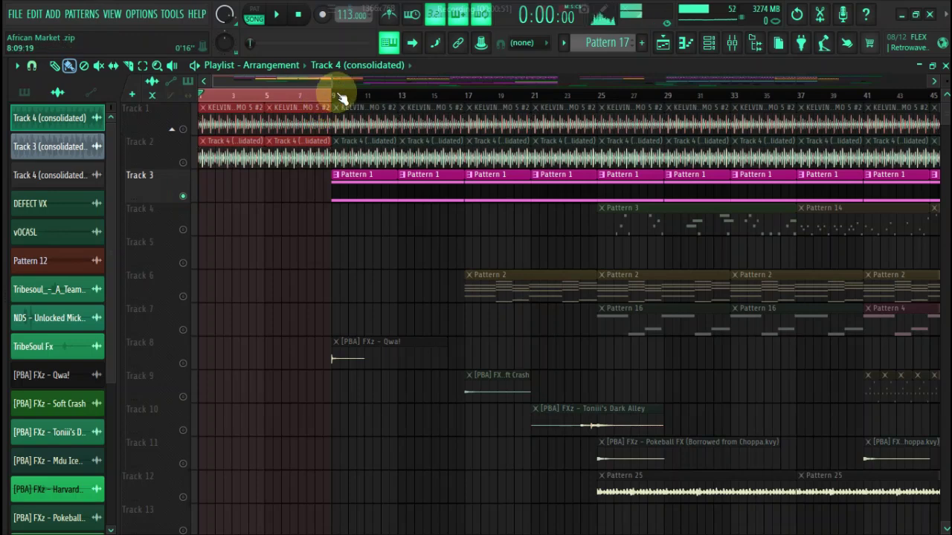
left_click_drag(334, 94, 400, 111)
key("space")
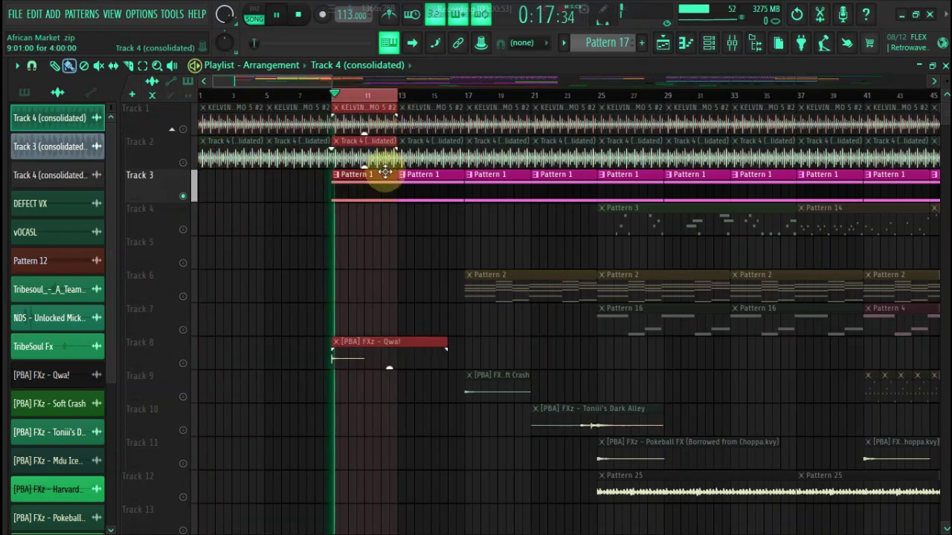
- Select Pattern 1 and examine Fruity parametric EQ 2 on its mixer insert, Track 1 (consolidated), during playback
left_click(384, 181)
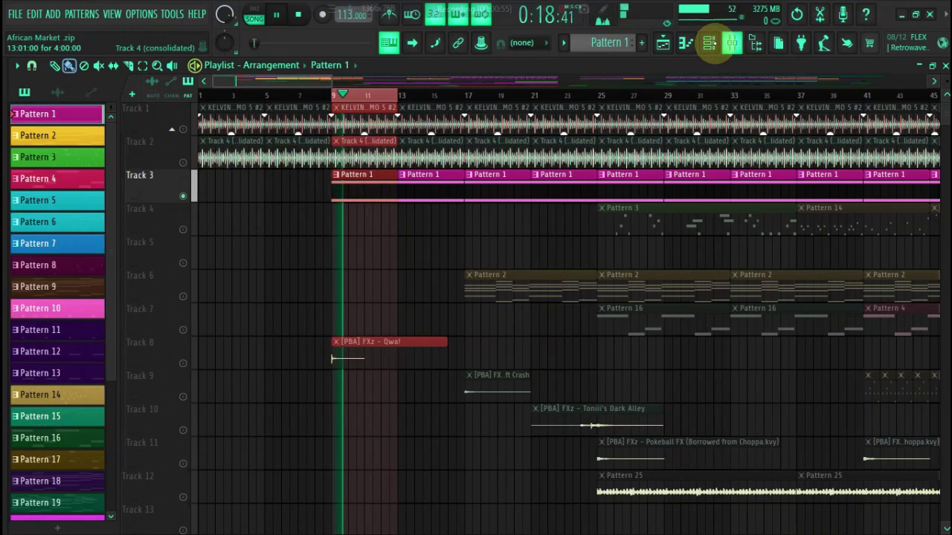
left_click(710, 43)
key("space")
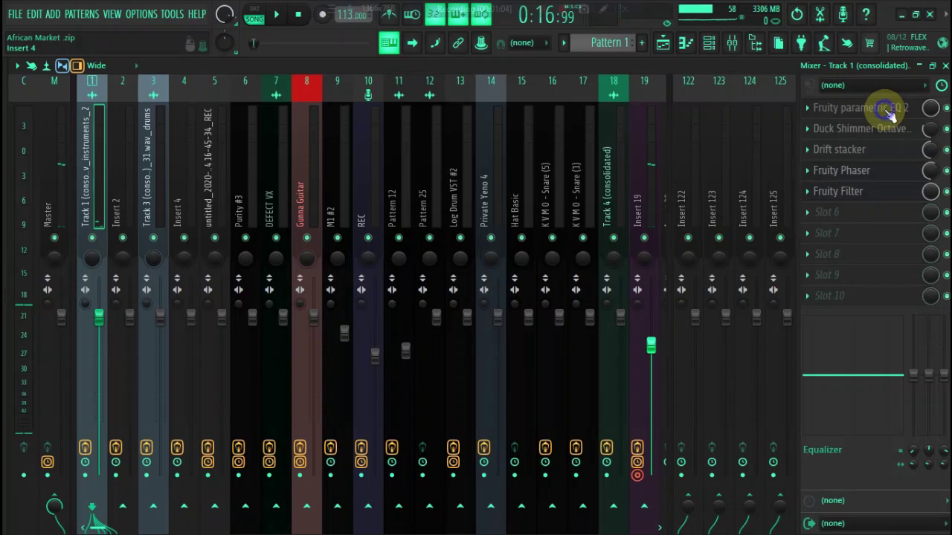
left_click(890, 110)
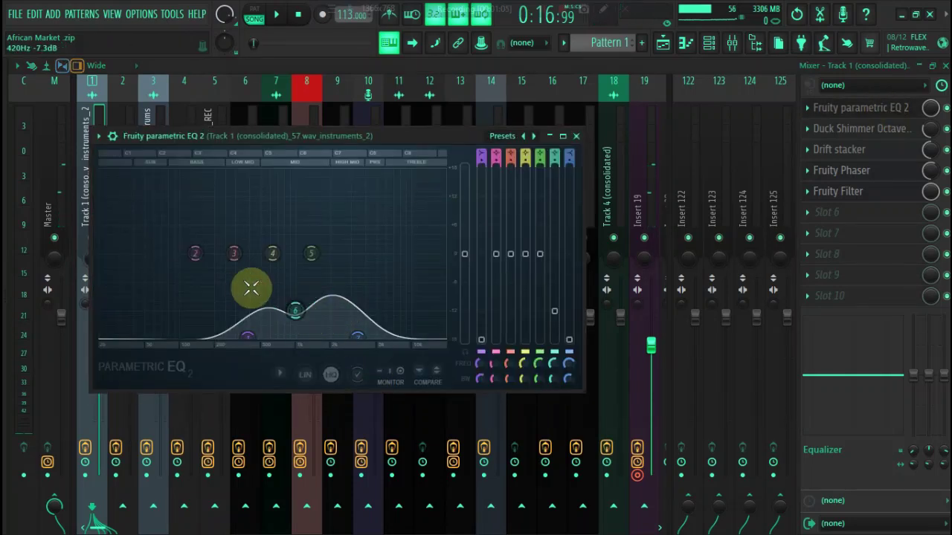
key("space")
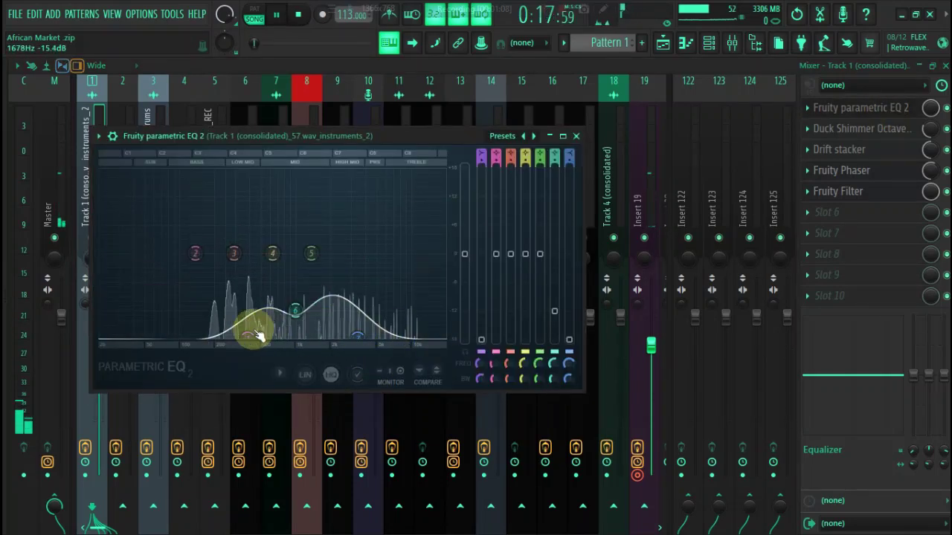
- Inspect the Duck Shimmer Octave Pad reverb settings on mixer insert 1 during playback, and close the plugin
left_click(847, 141)
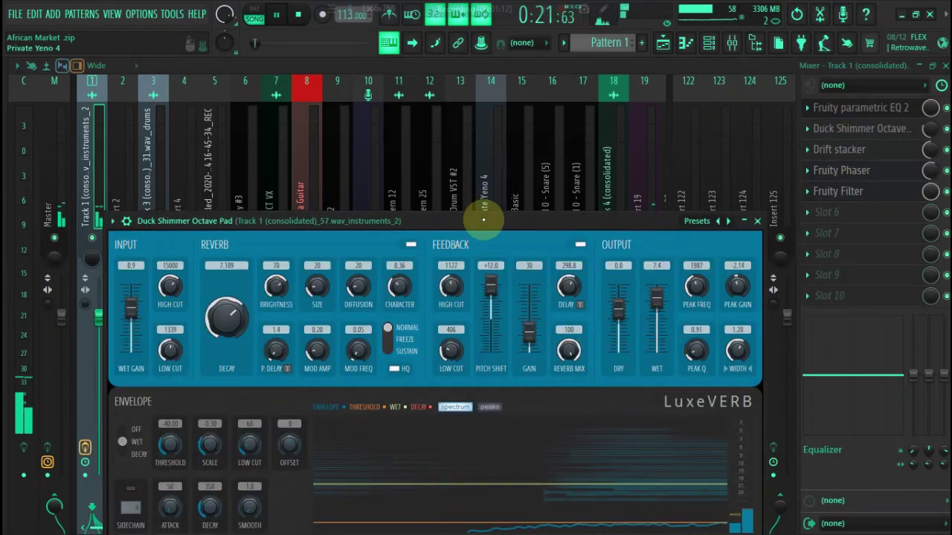
left_click_drag(483, 220, 471, 156)
key("space")
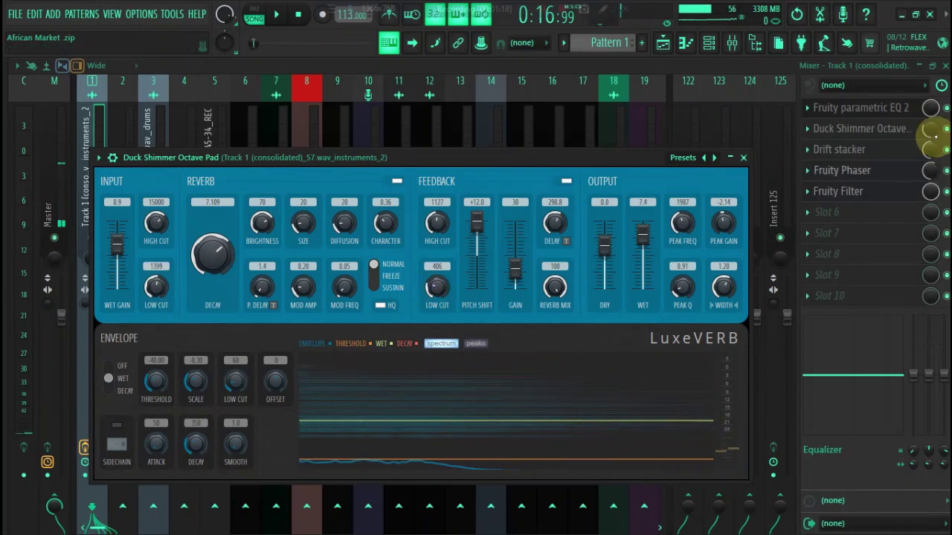
left_click(860, 128)
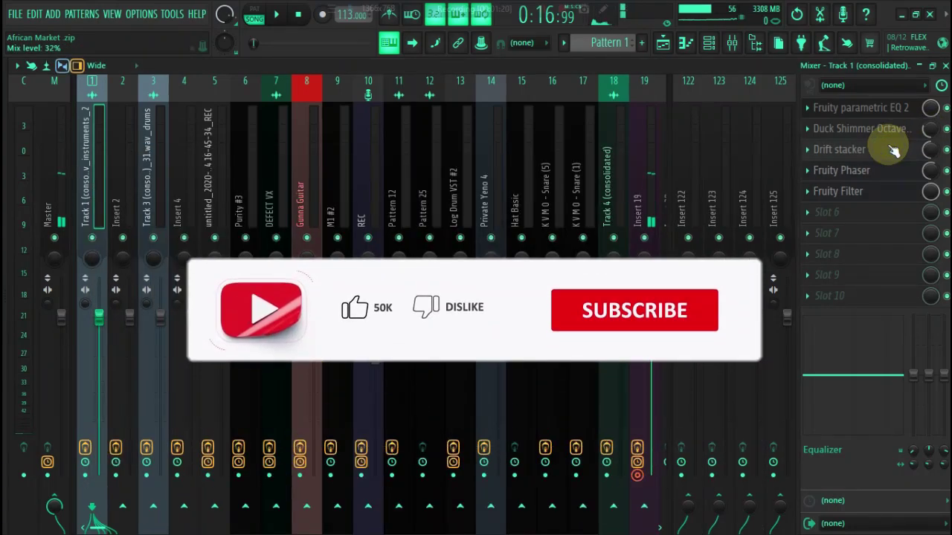
- Inspect the Drift stacker, Fruity Phaser and Fruity Filter settings on mixer insert 1
left_click(892, 151)
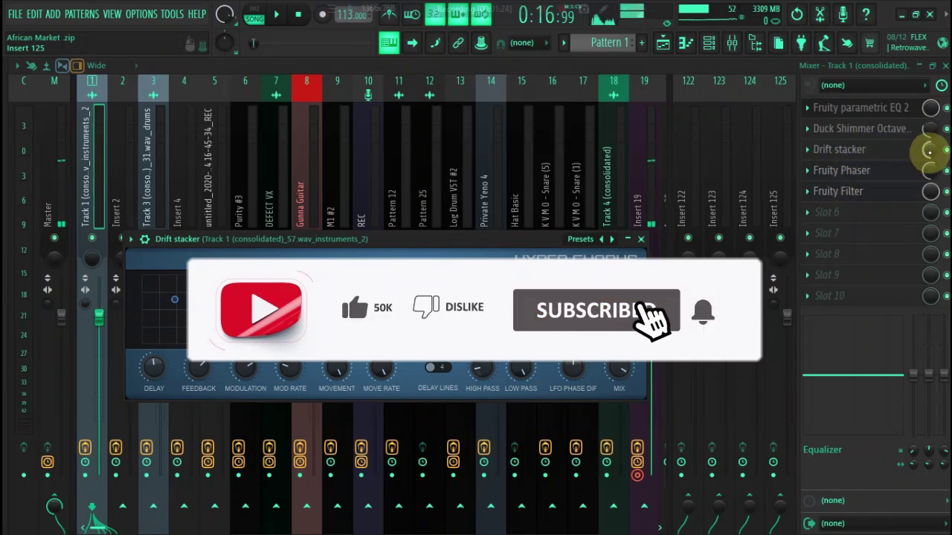
left_click(884, 181)
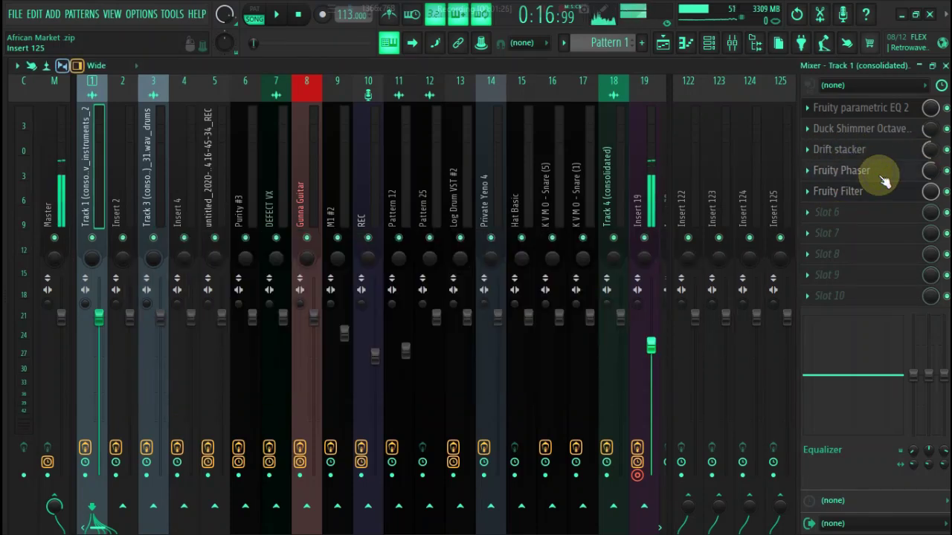
left_click(884, 181)
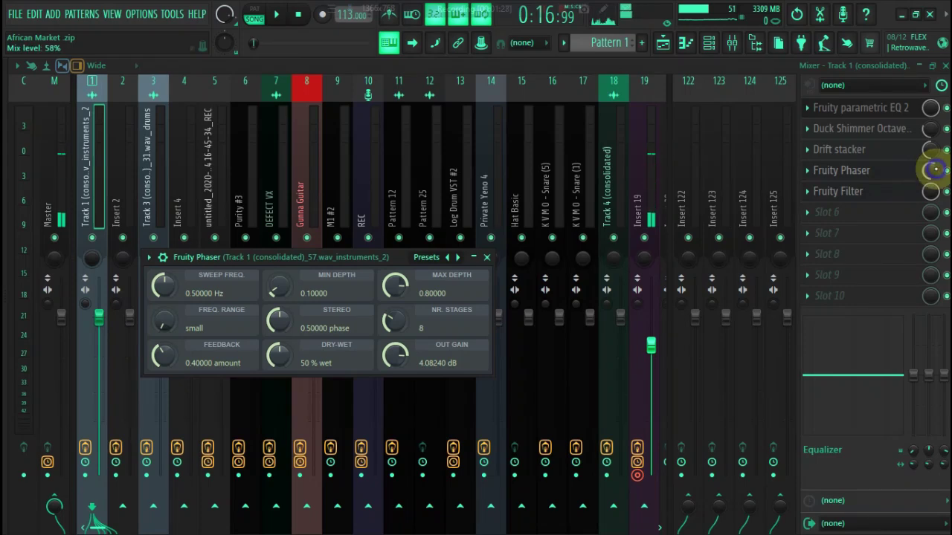
left_click(880, 193)
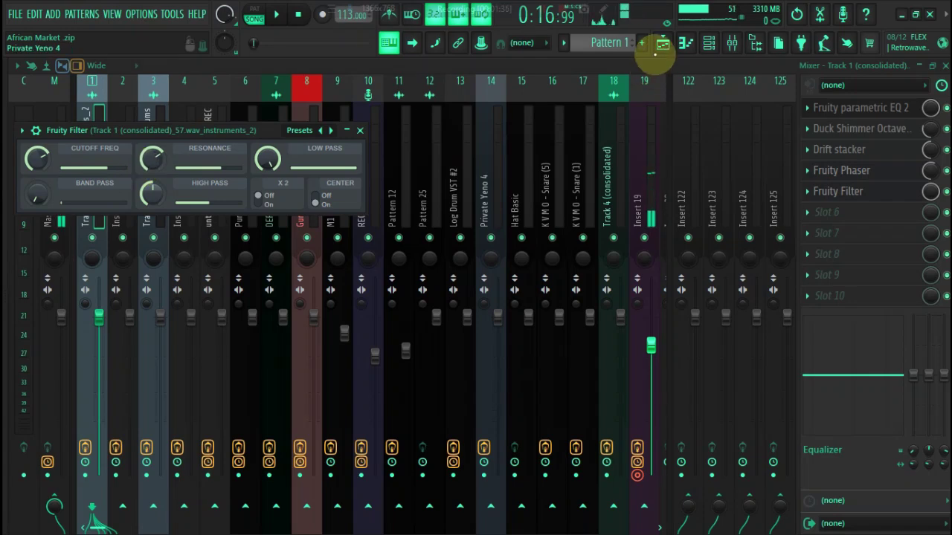
- Solo playlist Track 6, set the loop to bars 17 to 25 and play the section
left_click(662, 45)
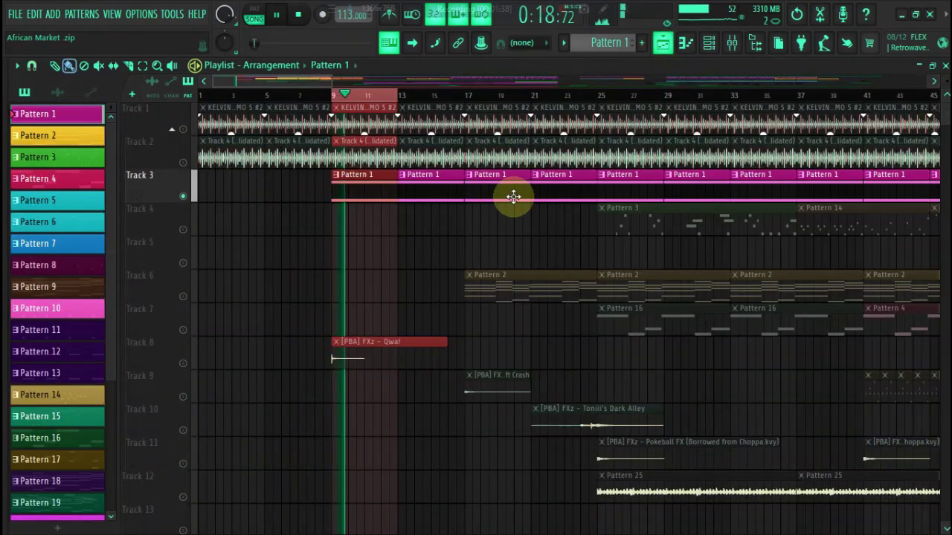
left_click(468, 95)
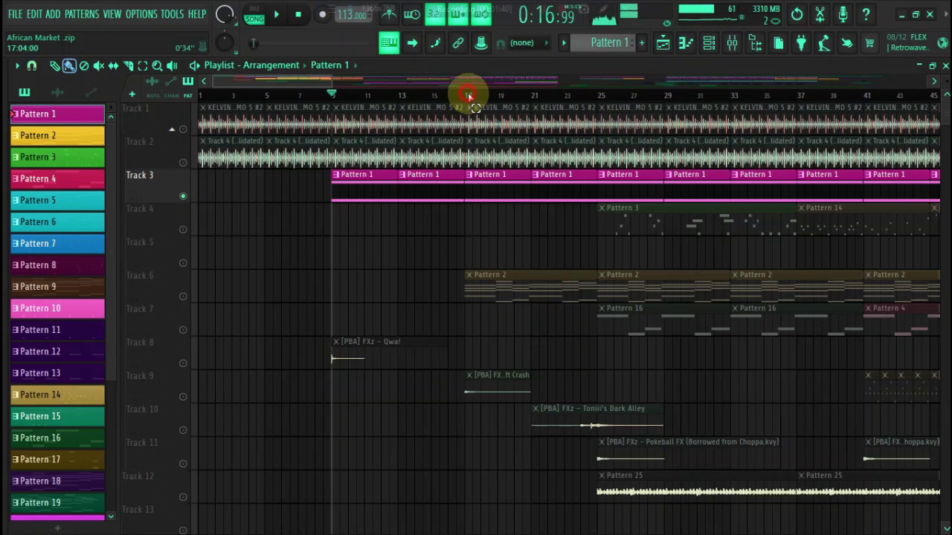
left_click_drag(468, 94, 589, 119)
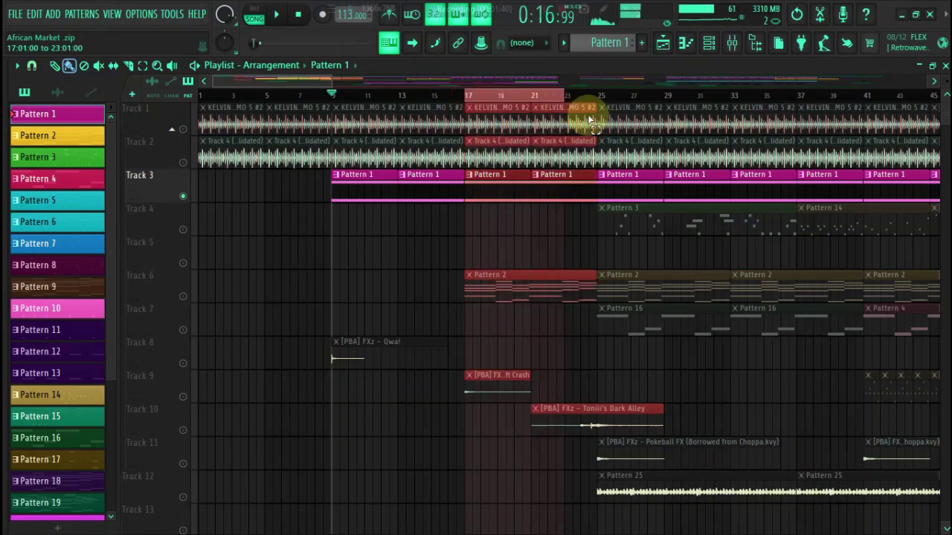
left_click(183, 296)
key("space")
- Select Pattern 2 in the arrangement and show the effect chain of its Purity #3 mixer insert
left_click(557, 276)
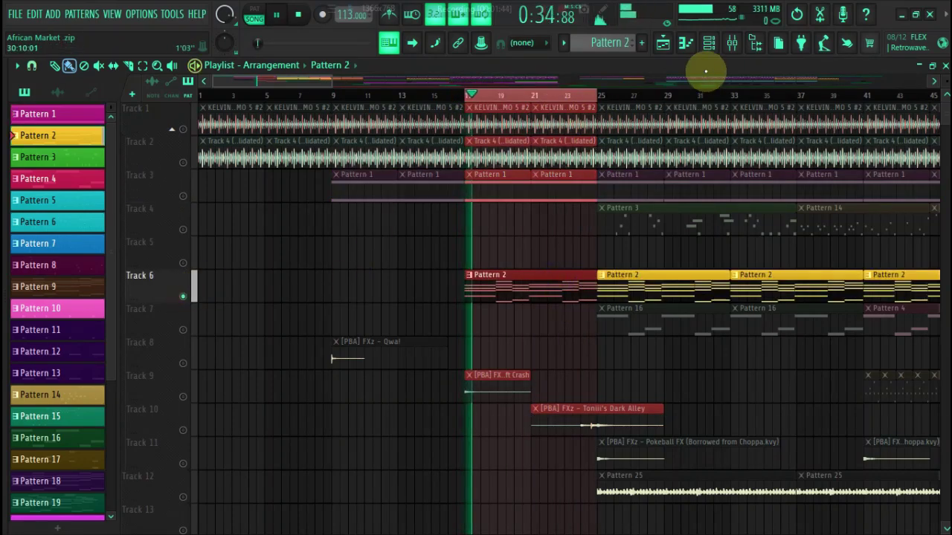
left_click(731, 45)
left_click(731, 45)
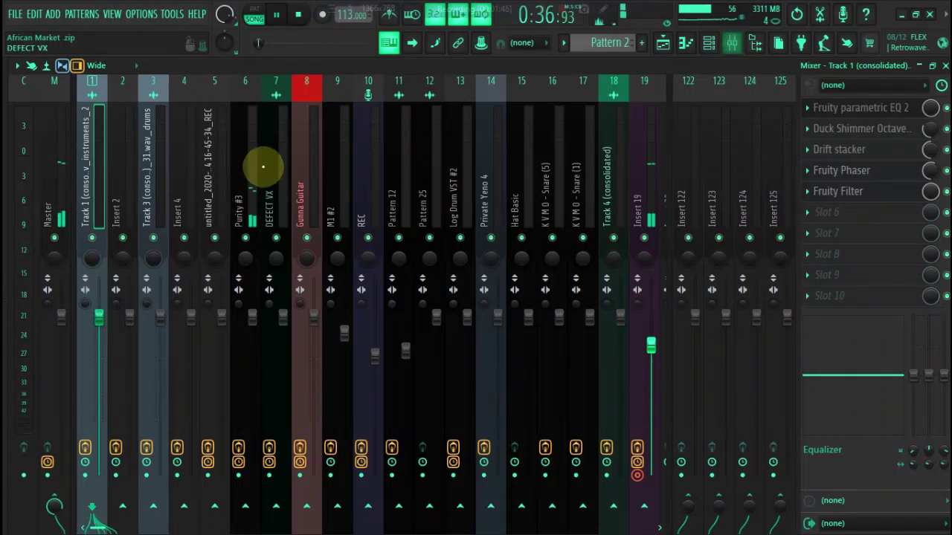
left_click(249, 171)
key("space")
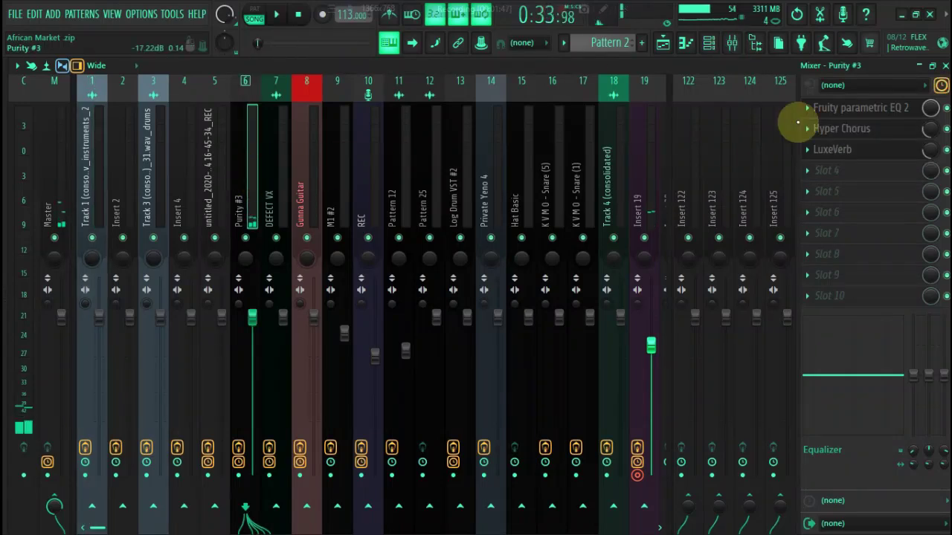
- Examine the Fruity parametric EQ 2 curve on the Purity #3 insert while playing the section
left_click(857, 117)
left_click_drag(410, 239, 471, 147)
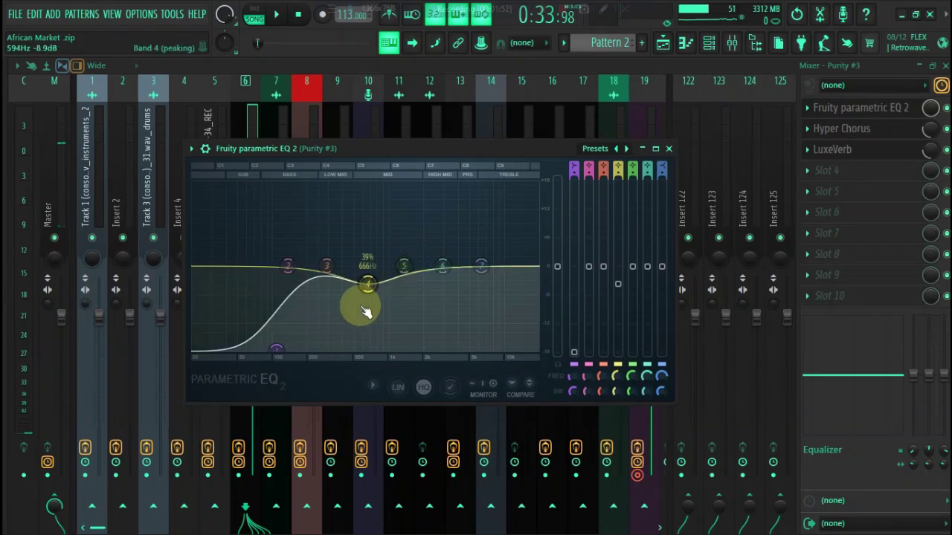
key("space")
key("space")
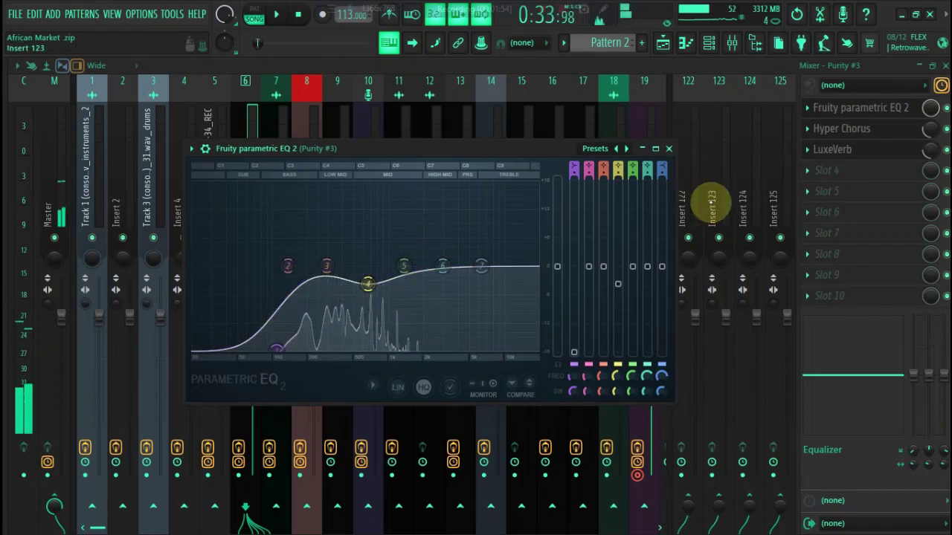
- Inspect the Hyper Chorus settings on the Purity #3 insert and close the plugin
left_click(890, 132)
left_click(890, 129)
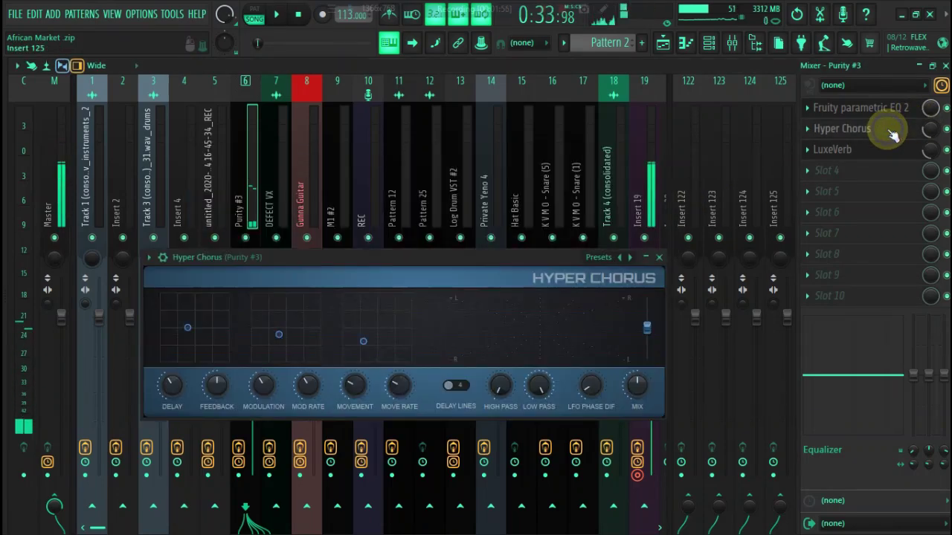
left_click(890, 129)
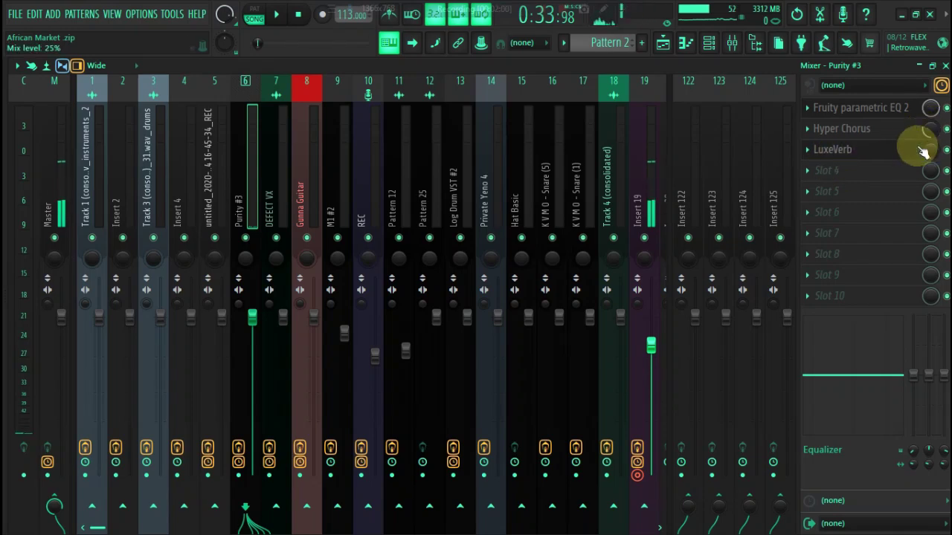
- Solo playlist Track 7, set the loop to bars 25 to 33 and play the section
left_click(665, 44)
key("space")
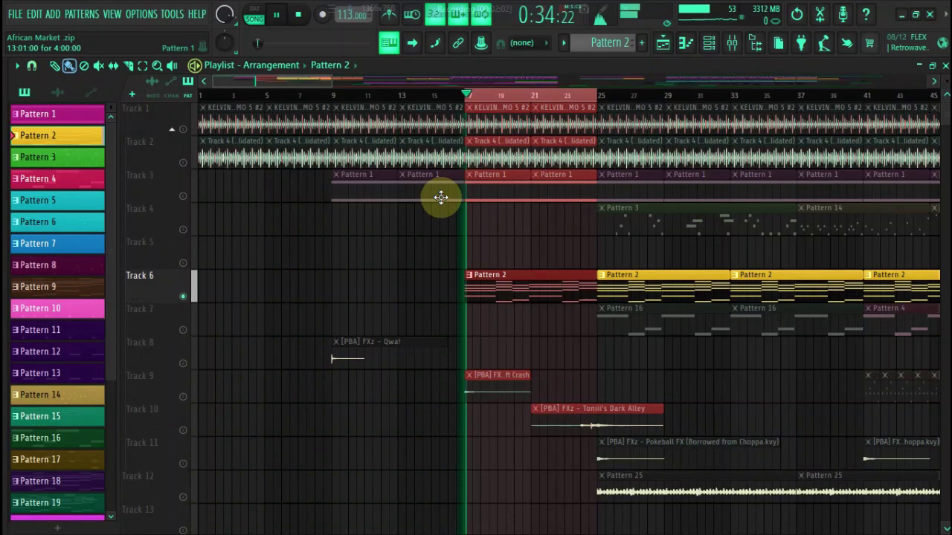
key("space")
mouse_move(604, 95)
left_mouse_down()
mouse_move(745, 125)
mouse_move(721, 128)
mouse_move(733, 132)
left_mouse_up()
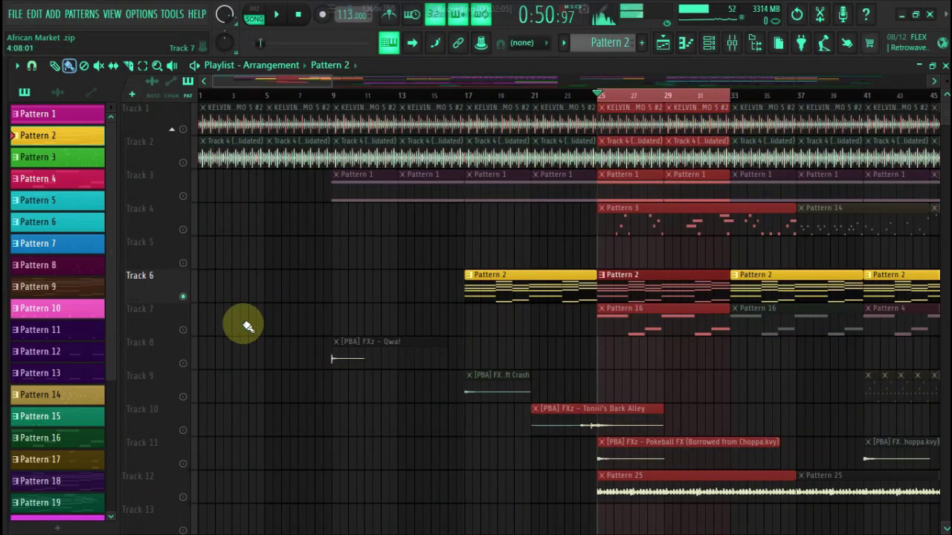
right_click(180, 330)
left_click(182, 329)
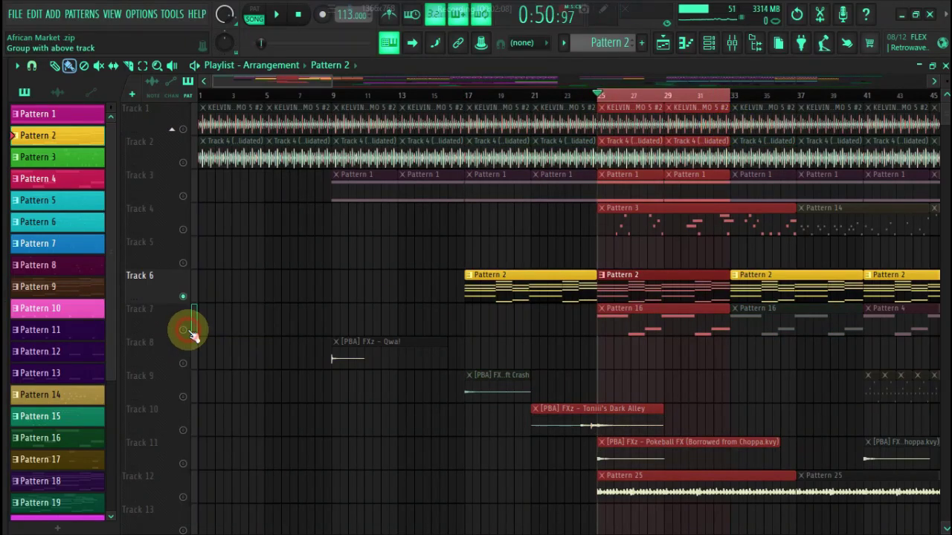
left_click(191, 331)
key("space")
- Select Pattern 16 in the arrangement, show its notes in the channel rack and stop playback
left_click(637, 314)
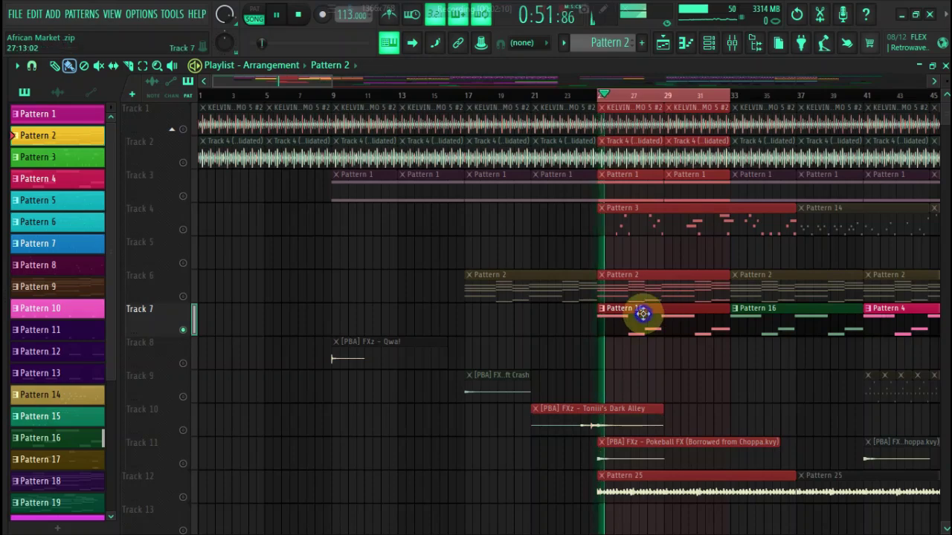
left_click(732, 43)
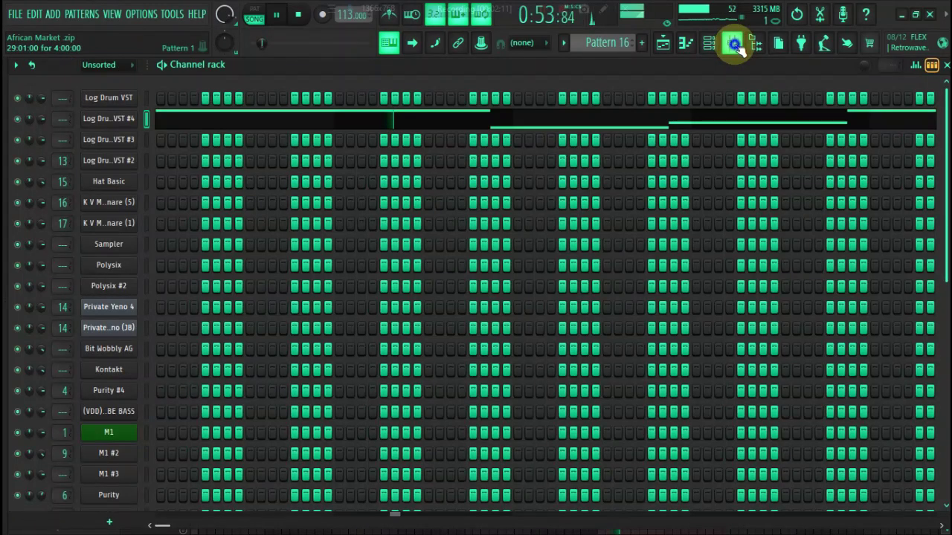
left_click(734, 44)
left_click(734, 44)
key("space")
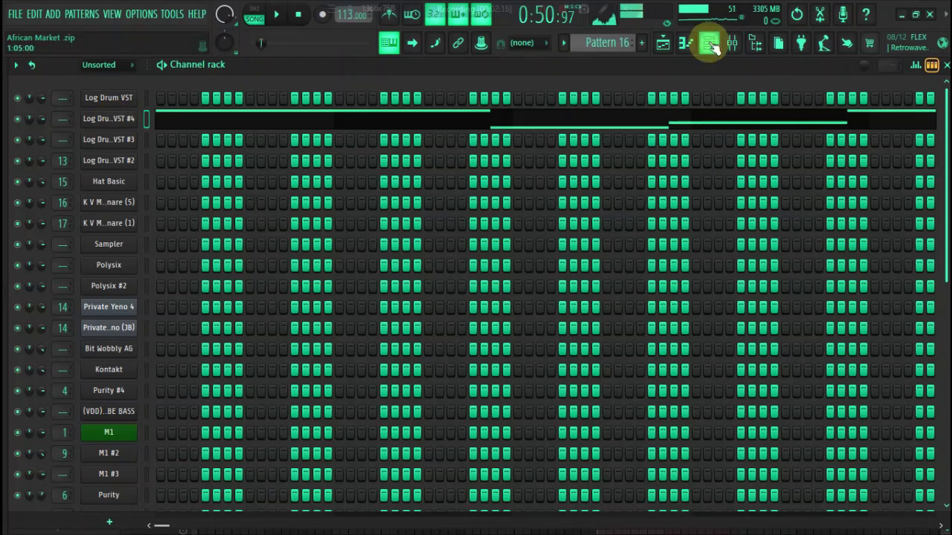
- Solo playlist Track 4, play the looped section, and select Pattern 3 to check its notes in the channel rack
left_click(663, 44)
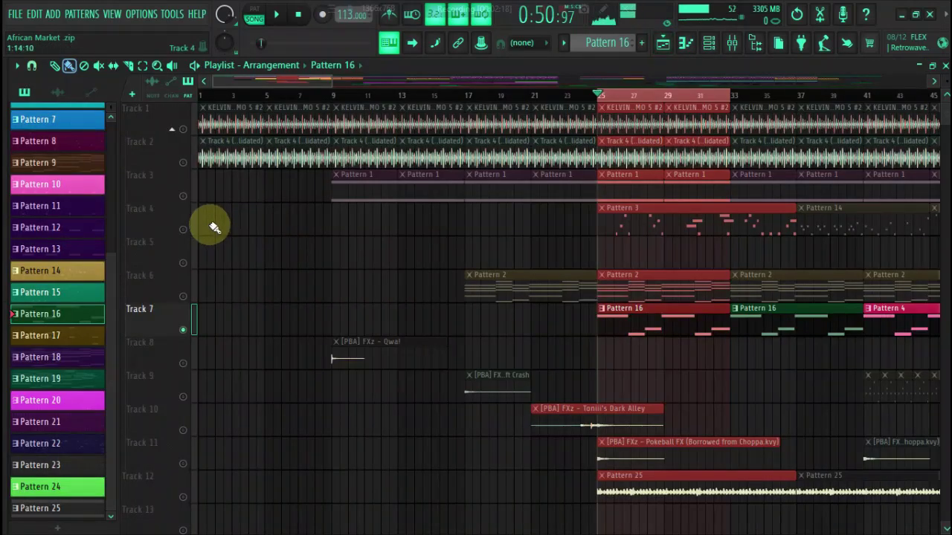
left_click(182, 229)
key("space")
left_click(643, 227)
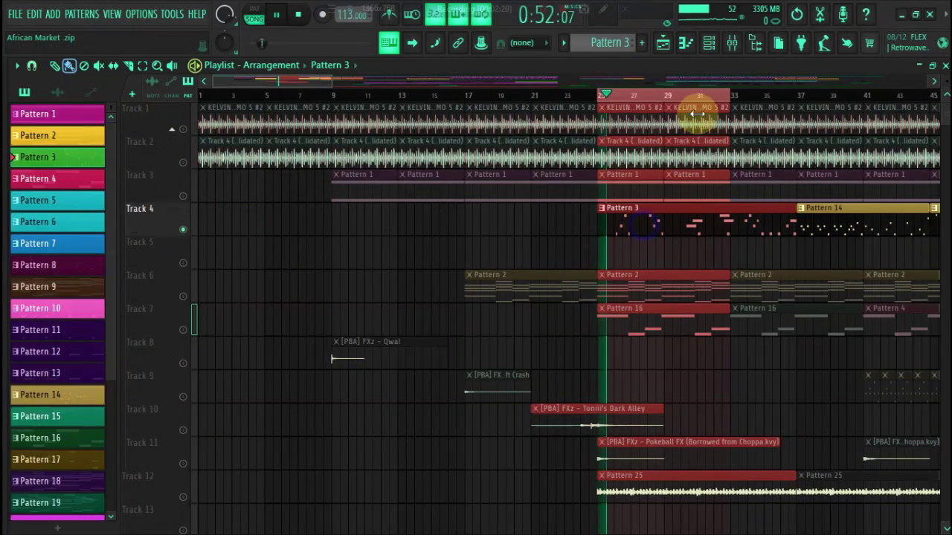
left_click(712, 45)
left_click(711, 45)
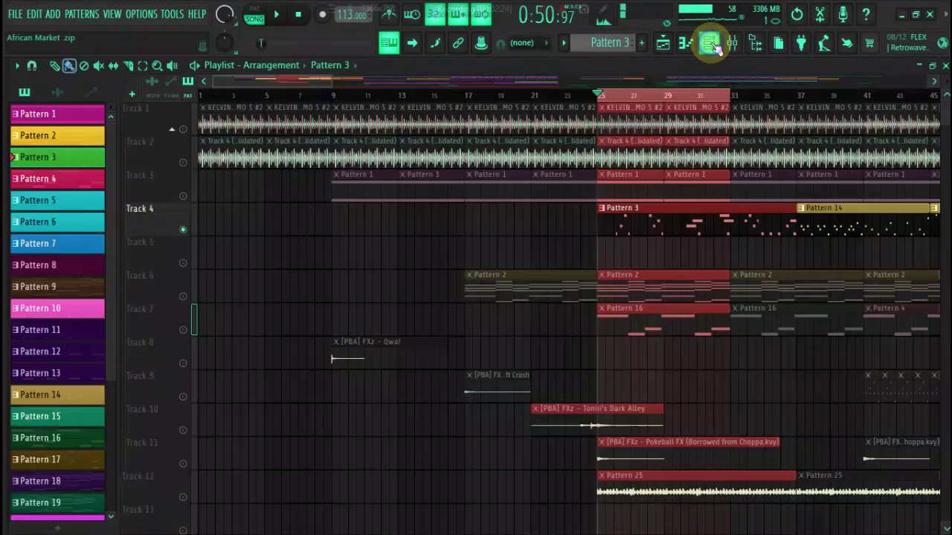
left_click(711, 44)
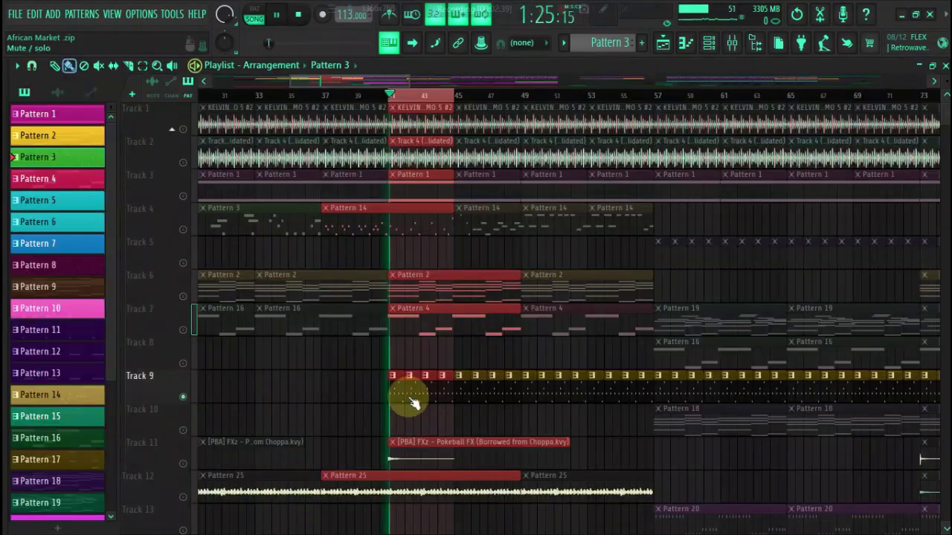
- Select Pattern 17 on Track 9, check its channel, and play the section with the M1 #2 mixer insert selected
left_click(397, 393)
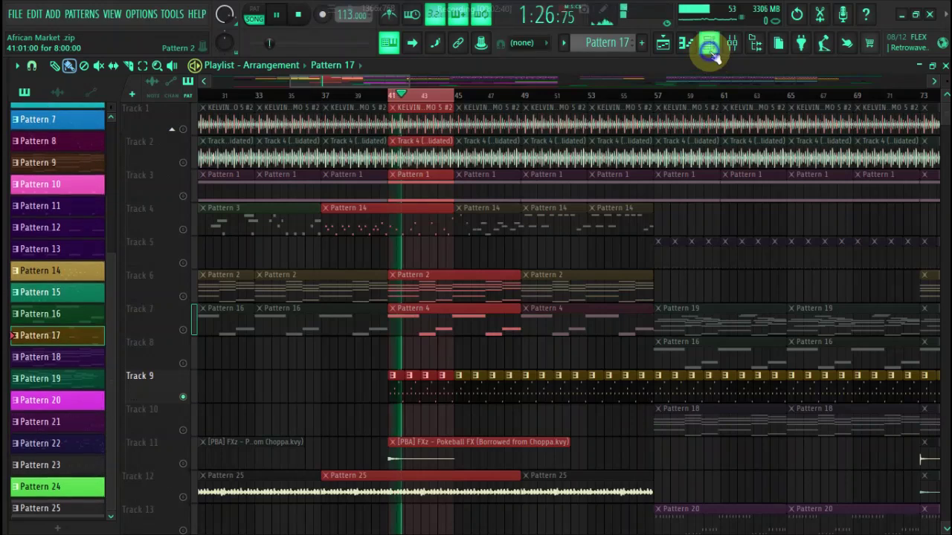
left_click(710, 43)
key("F9")
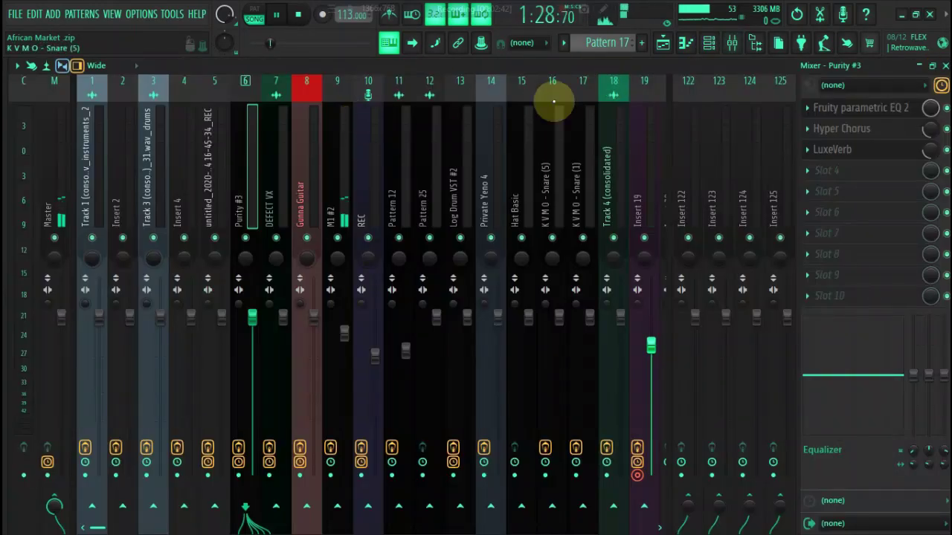
key("space")
left_click(346, 179)
key("space")
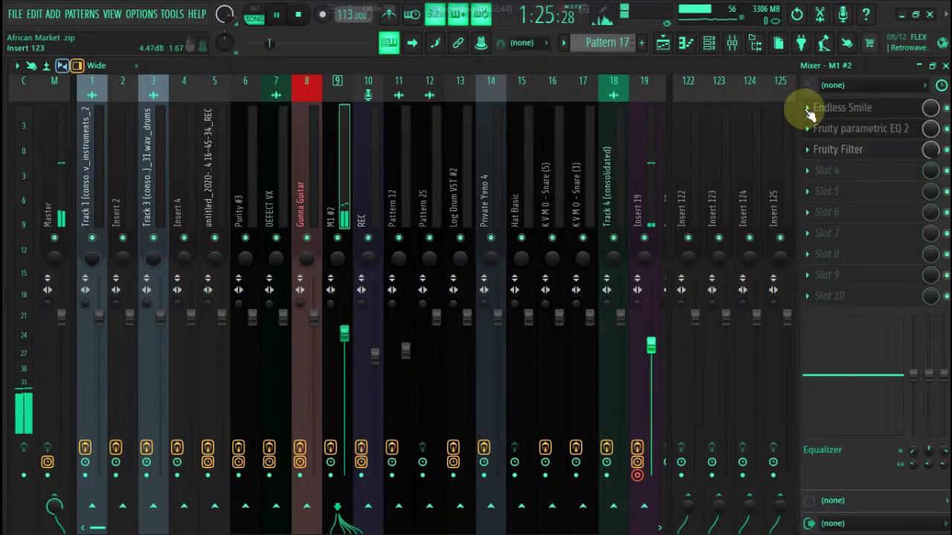
- Inspect the Endless Smile effect on the M1 #2 insert, stopping playback and moving the plugin window fully into view
left_click(862, 108)
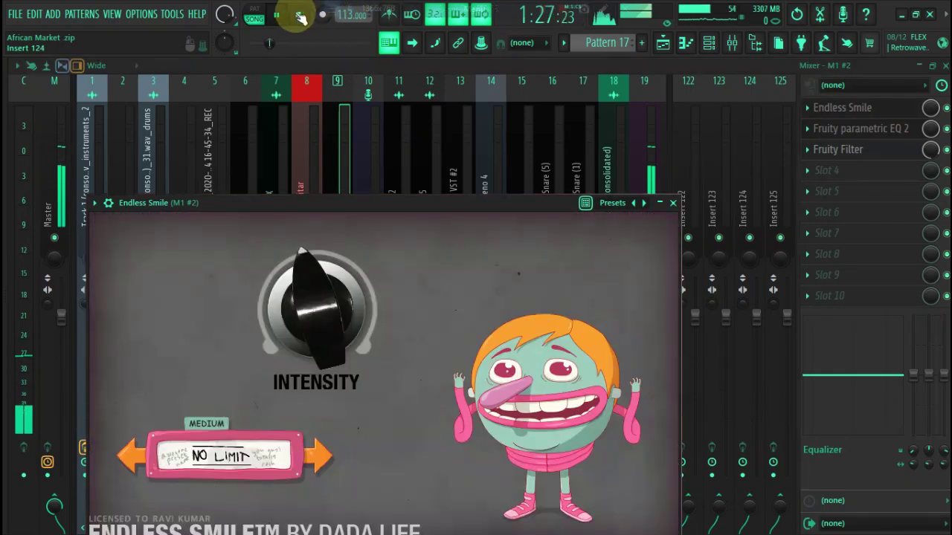
left_click(295, 15)
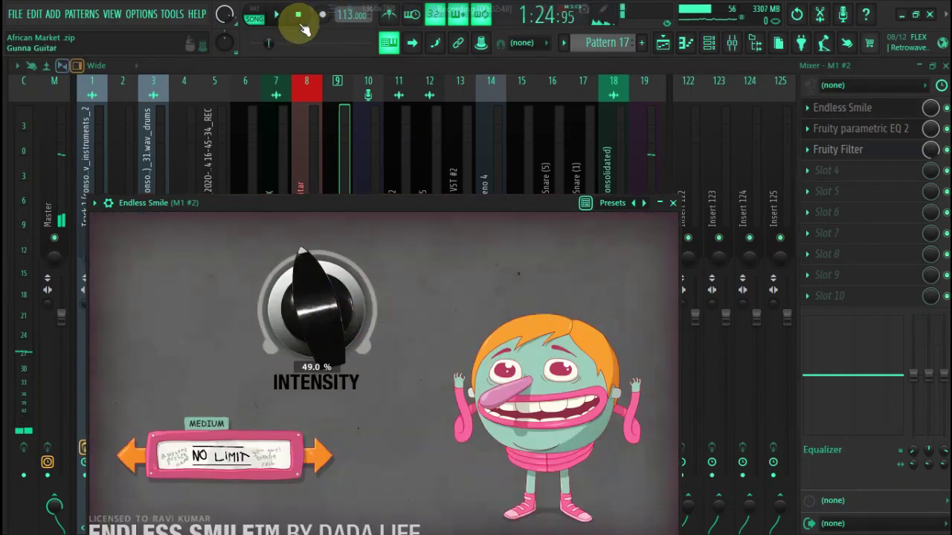
left_click_drag(290, 202, 290, 166)
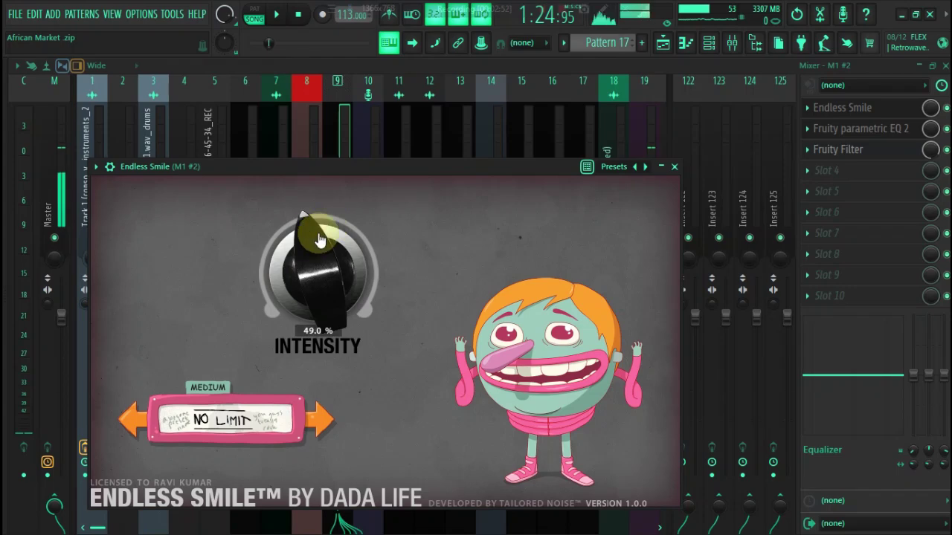
- Inspect the Fruity parametric EQ 2 curve and the Fruity Filter settings on the M1 #2 insert
left_click(874, 135)
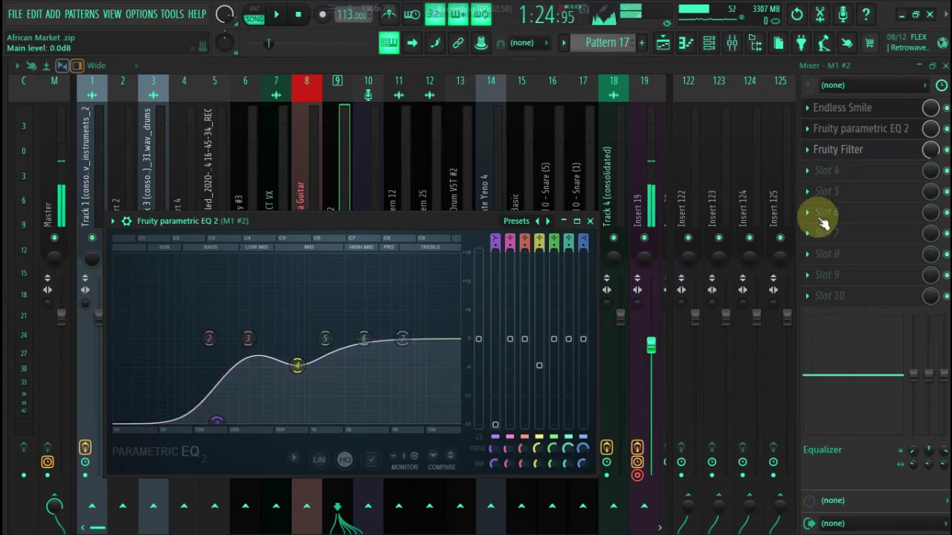
left_click(838, 151)
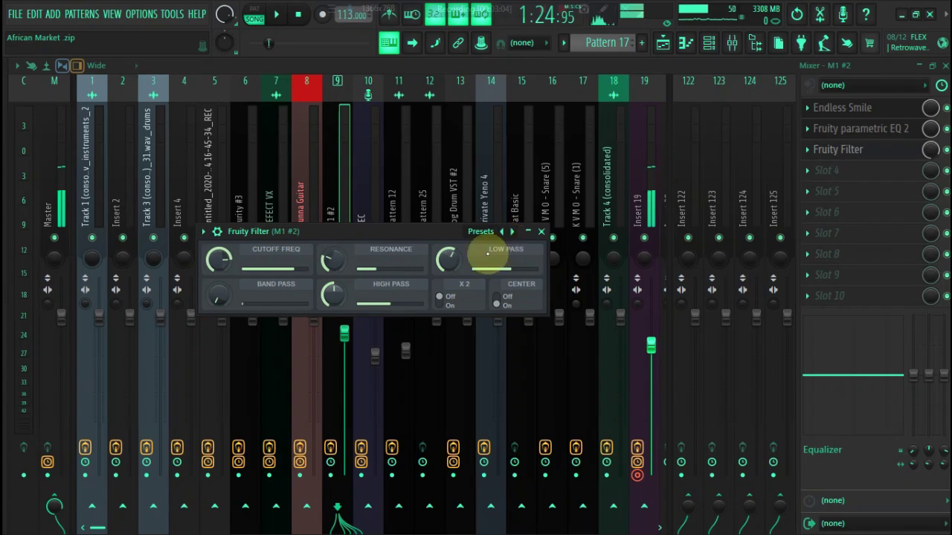
- Play the arrangement from bar 73 and examine Pattern 20's Log Drum VST notes in the channel rack, ending with playback stopped
left_click(662, 46)
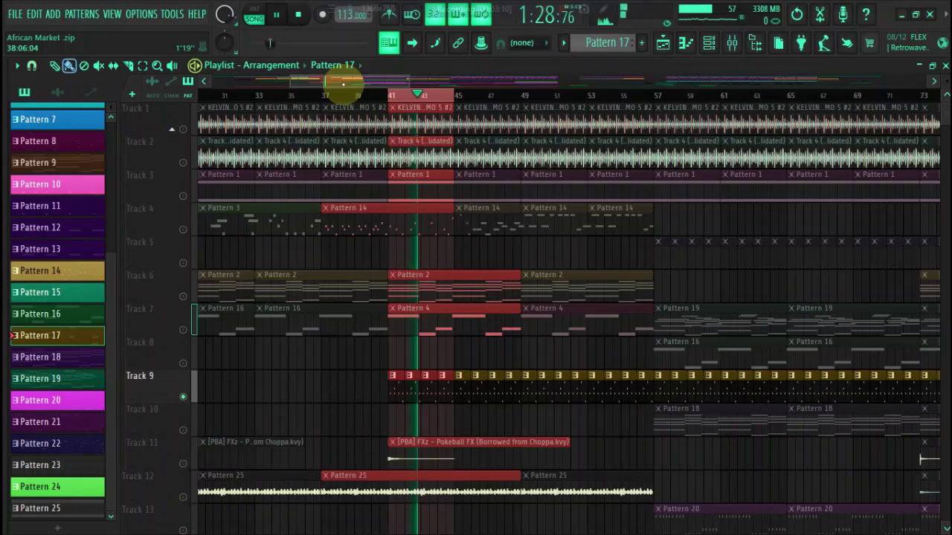
left_click_drag(343, 84, 445, 96)
left_click(469, 96)
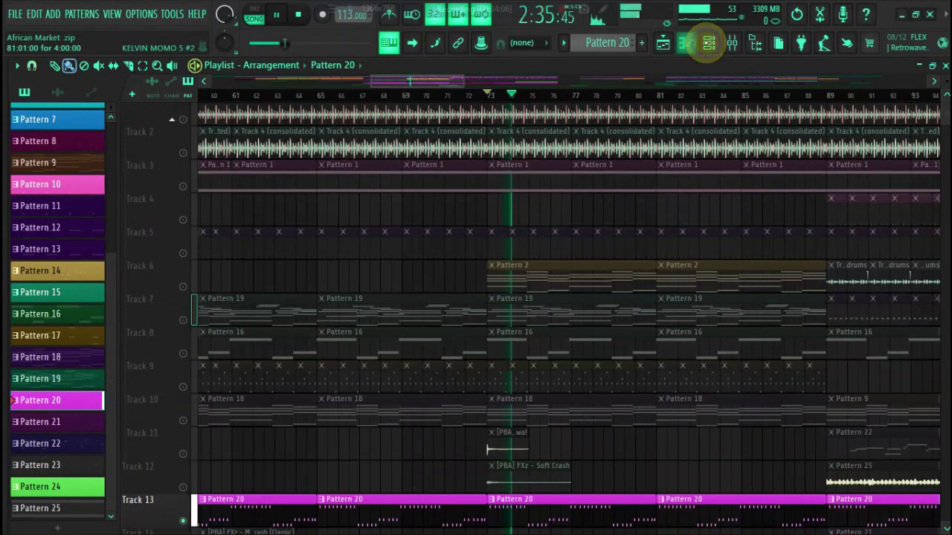
left_click(709, 44)
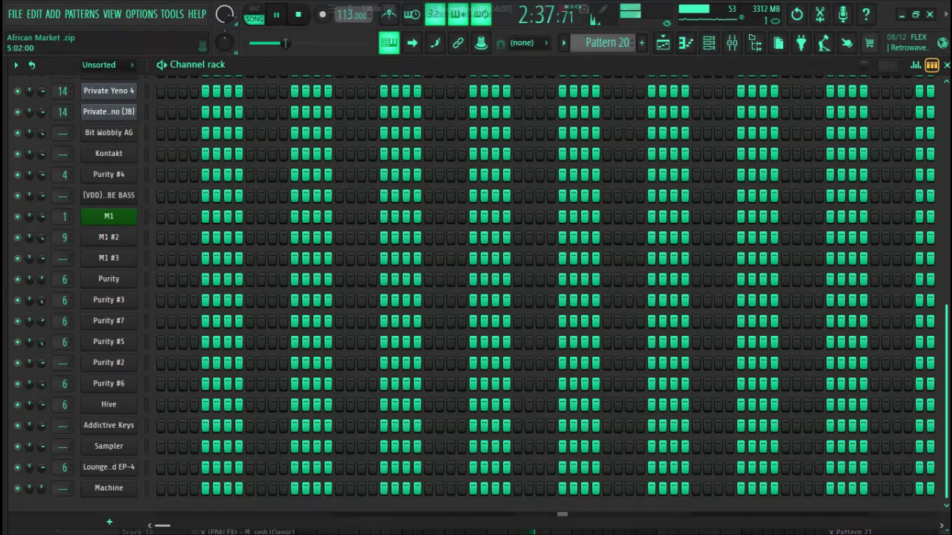
scroll(329, 138, "up", 5)
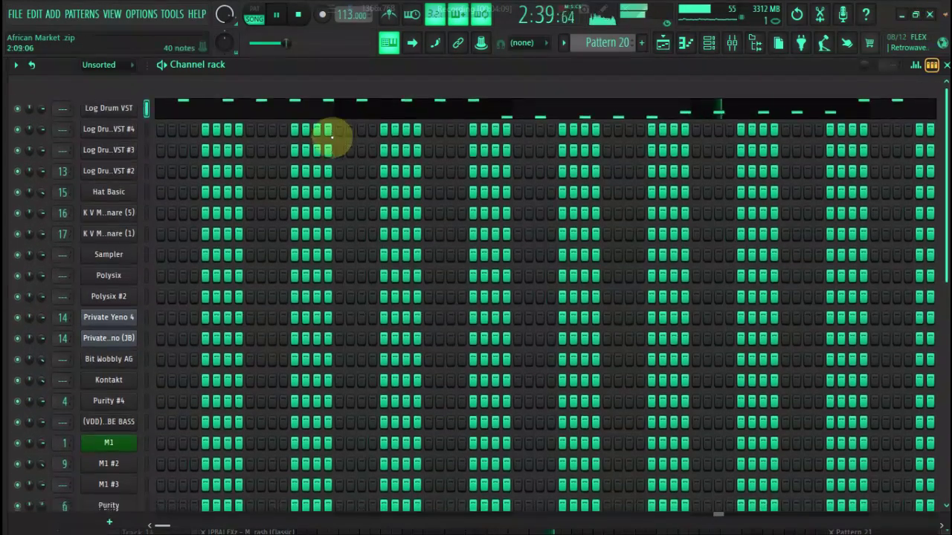
key("space")
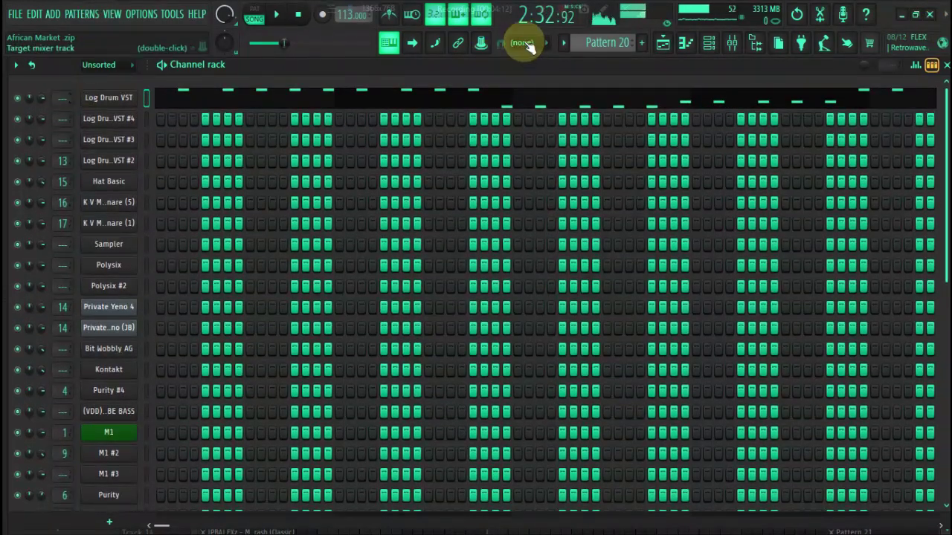
- Resume playback in the arrangement and unmute Track 8 so Pattern 16 sounds together with Track 13
left_click(665, 41)
key("space")
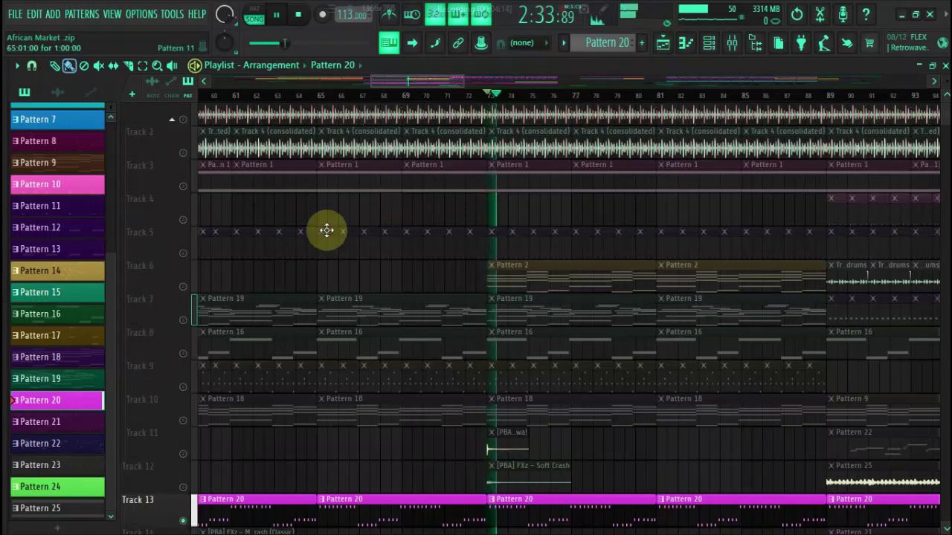
left_click(184, 353)
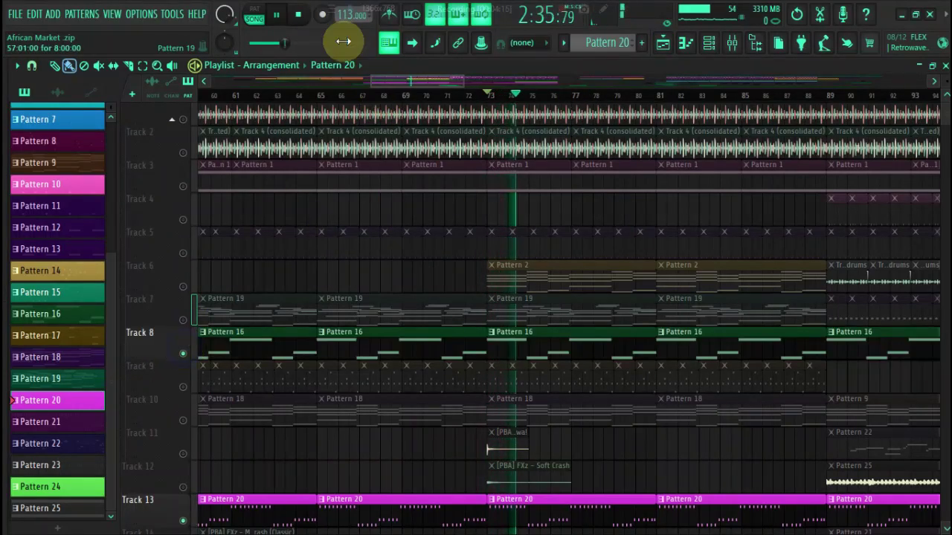
- Restart playback from bar 89 of the arrangement and unmute Track 11 alongside Tracks 8 and 13
left_click_drag(385, 76, 436, 89)
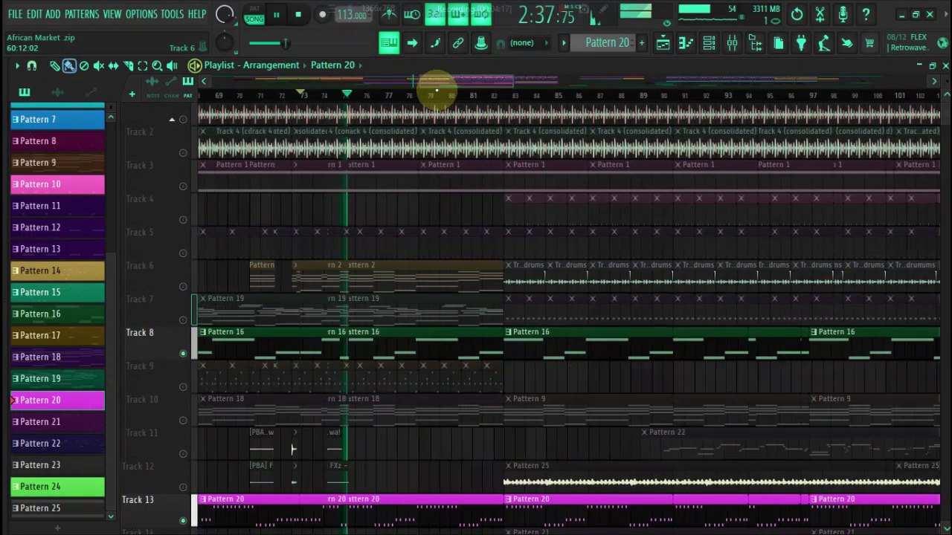
key("space")
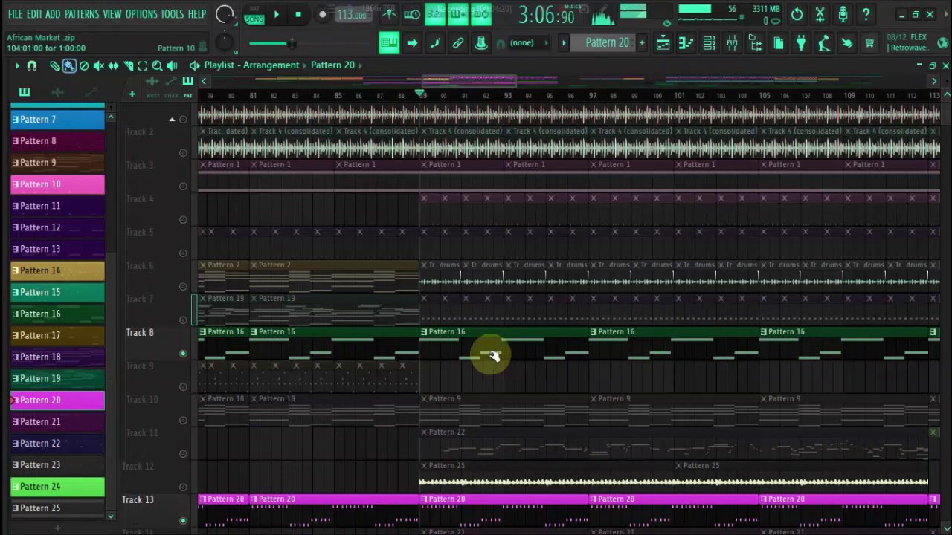
key("space")
left_click(184, 453)
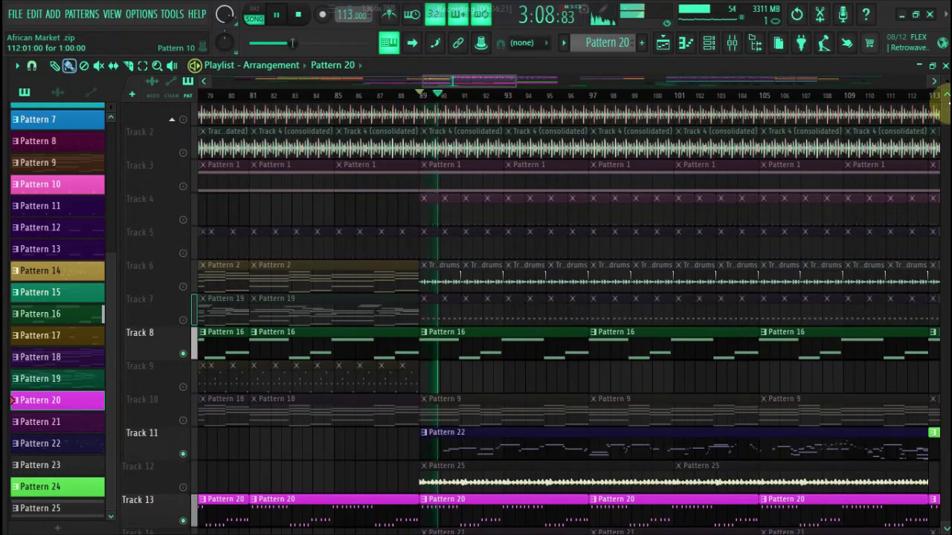
- Select Pattern 22 on Track 11 and show its Purity #6 notes in the channel rack
scroll(638, 387, "down", 1)
left_click(548, 439)
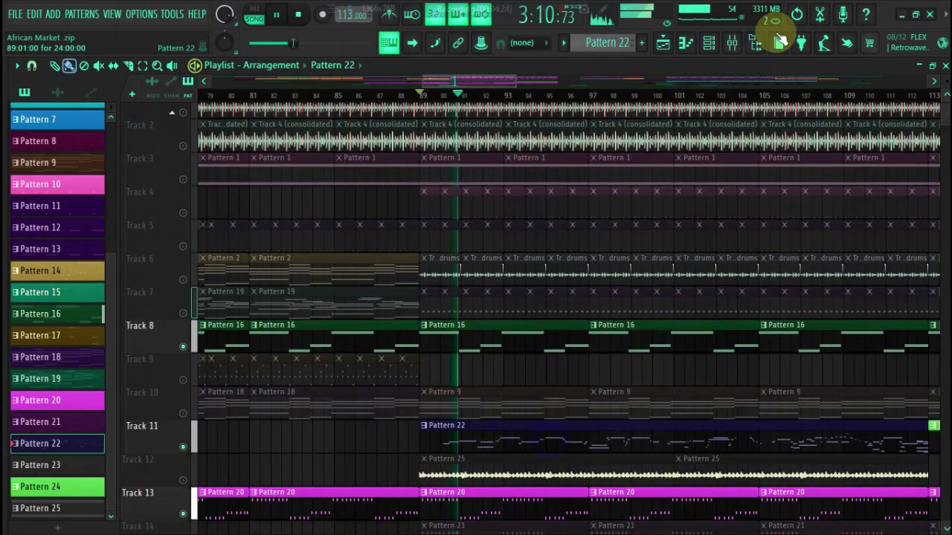
left_click(713, 46)
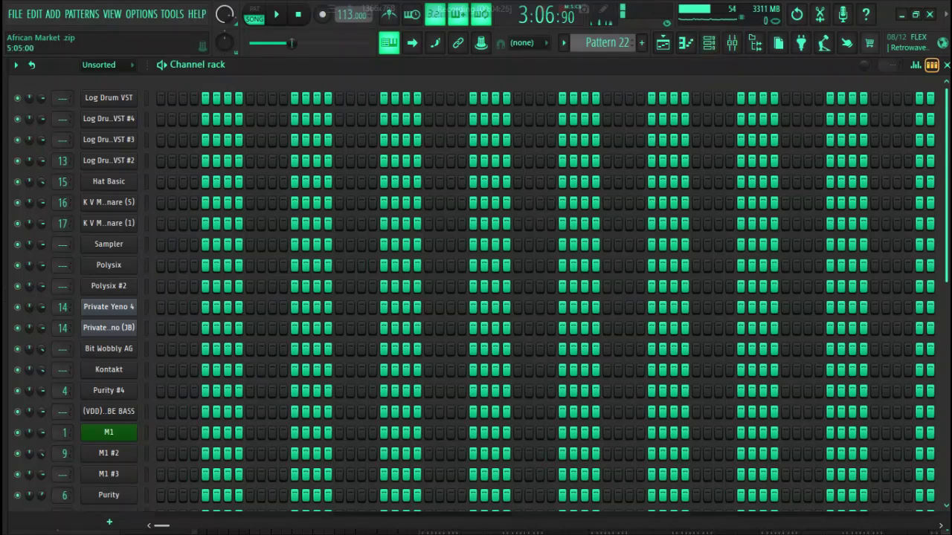
left_click_drag(938, 222, 930, 414)
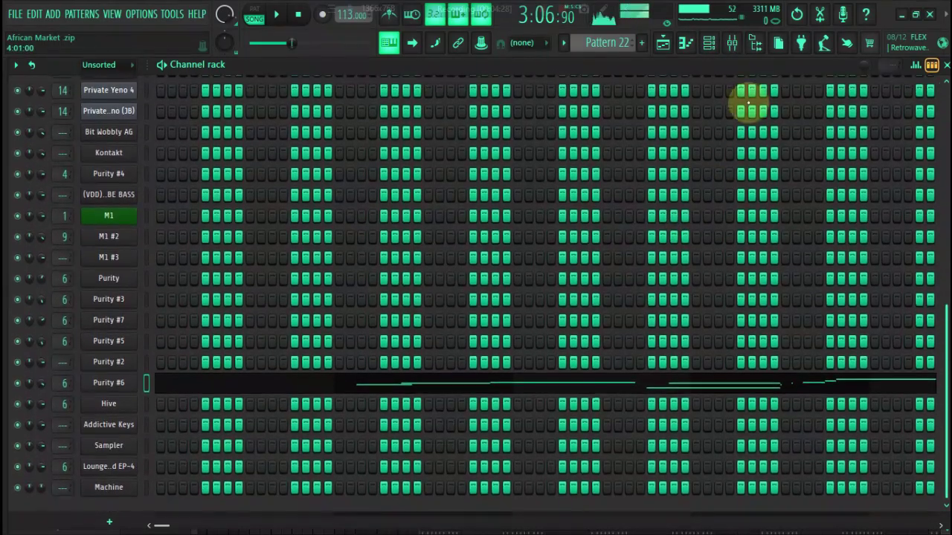
- Inspect the Fruity parametric EQ 2 curve on the Purity #3 mixer insert, ending back at the arrangement
left_click(732, 51)
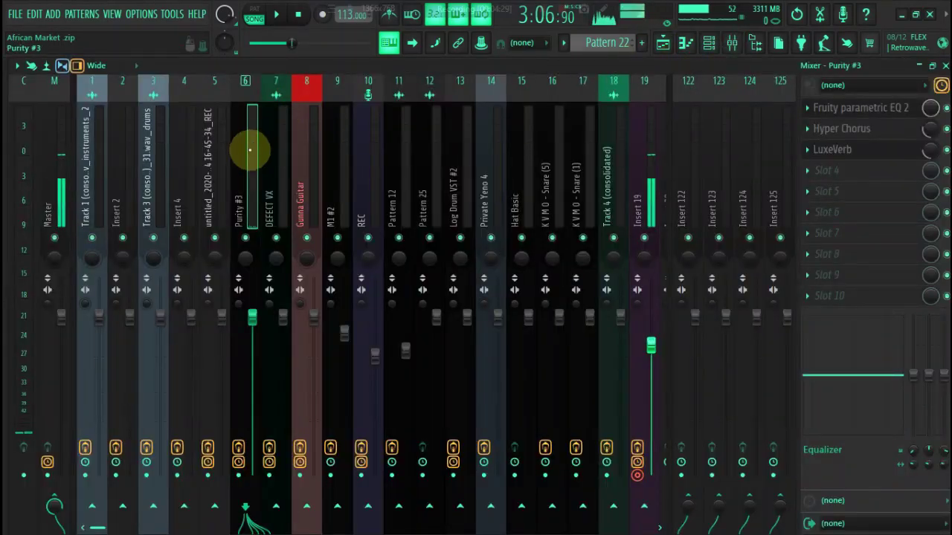
left_click(874, 126)
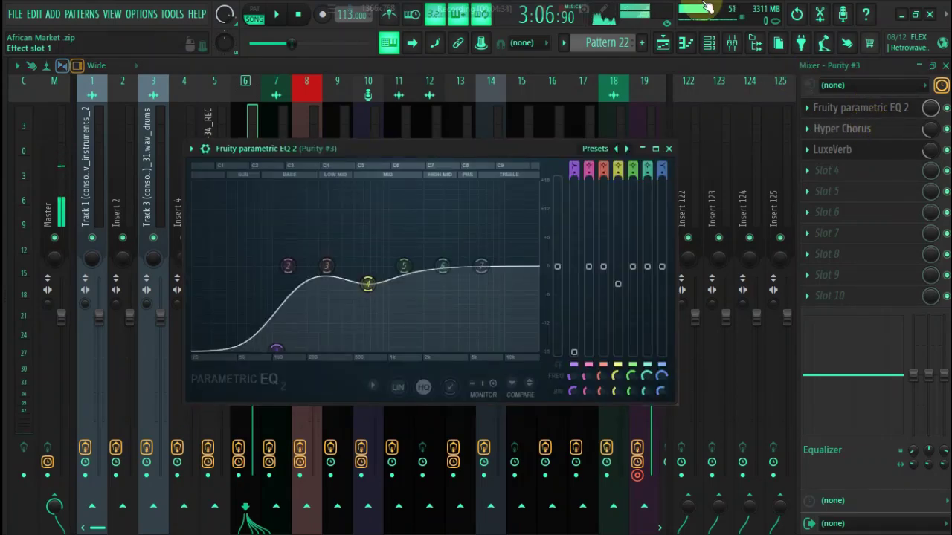
left_click(671, 45)
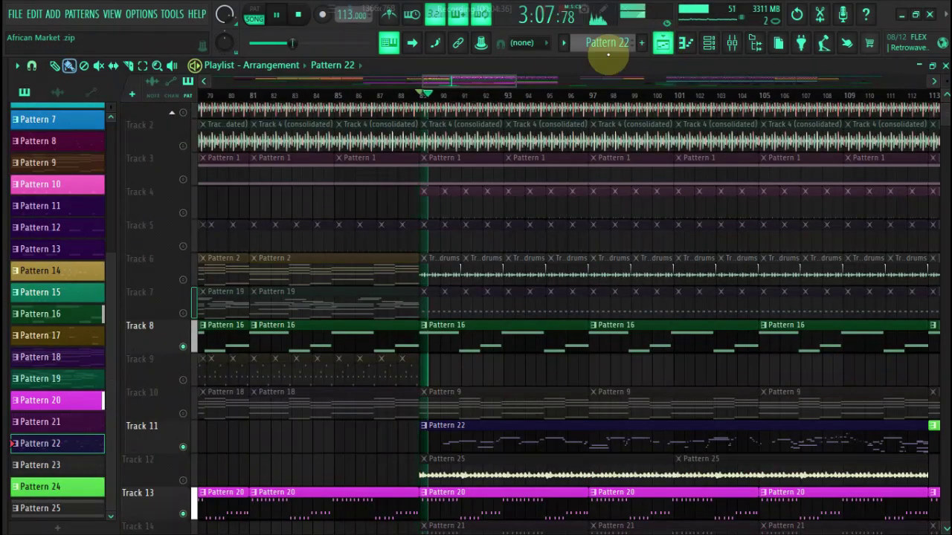
- Play the soloed Pattern 12 audio on Track 15 from bar 97 and stop playback
left_click_drag(501, 84, 545, 98)
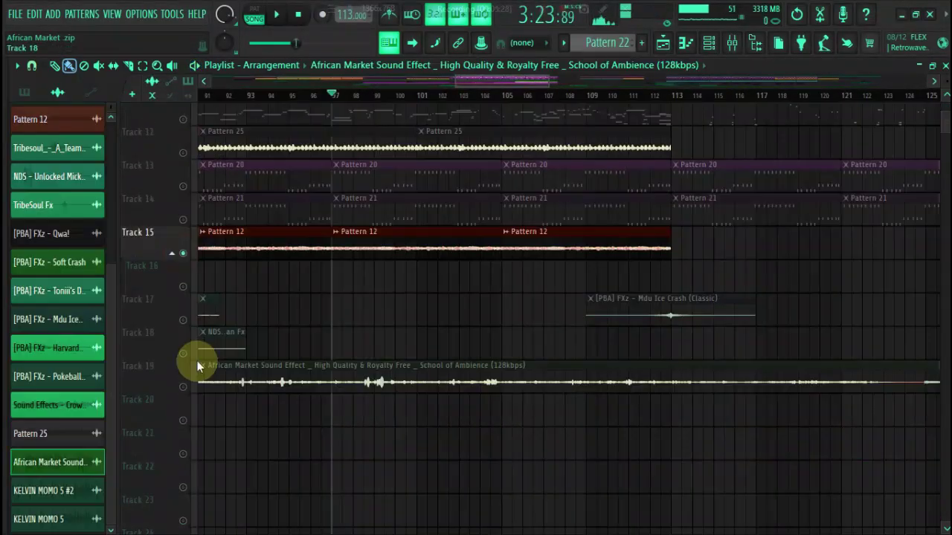
key("space")
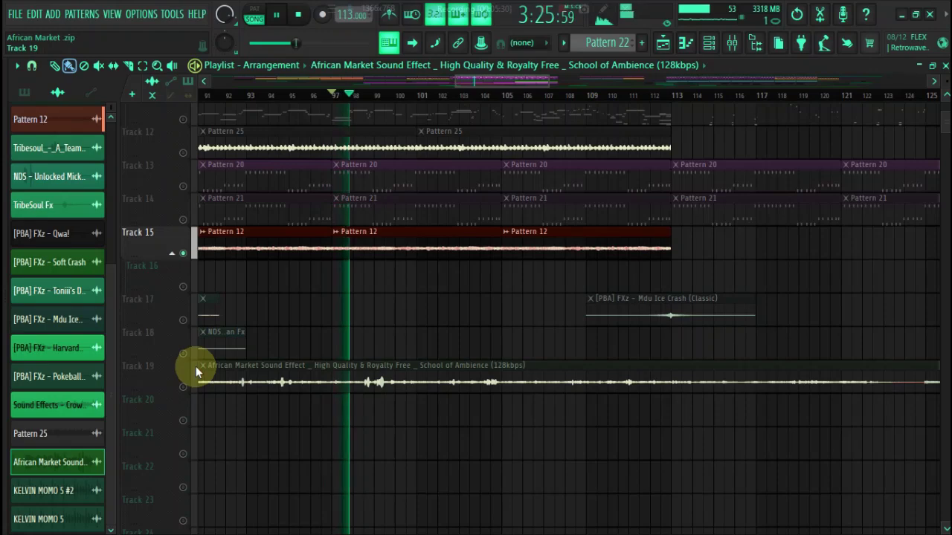
key("space")
- Open the sample settings of the Pattern 12 audio clip on Track 15 and bring up its mixer insert
left_click(332, 265)
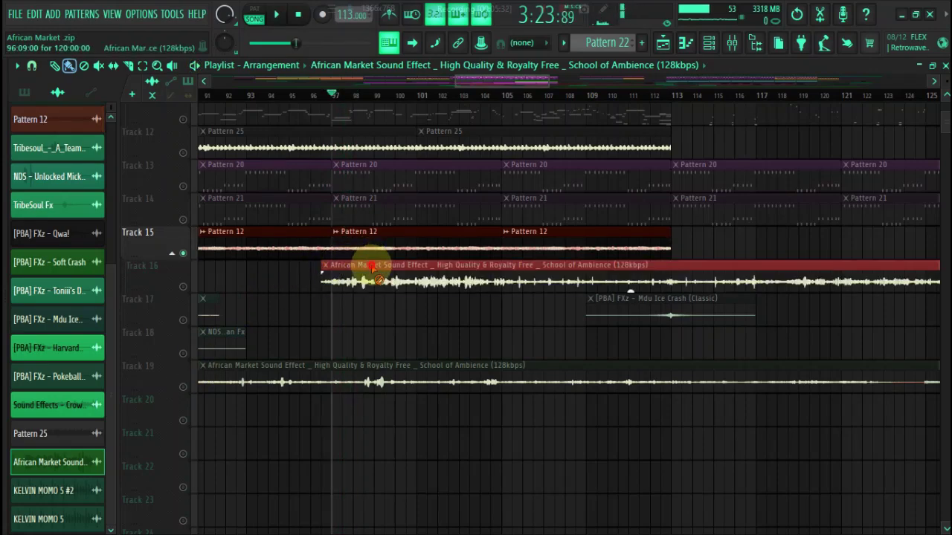
right_click(365, 269)
left_click(371, 248)
double_click(372, 248)
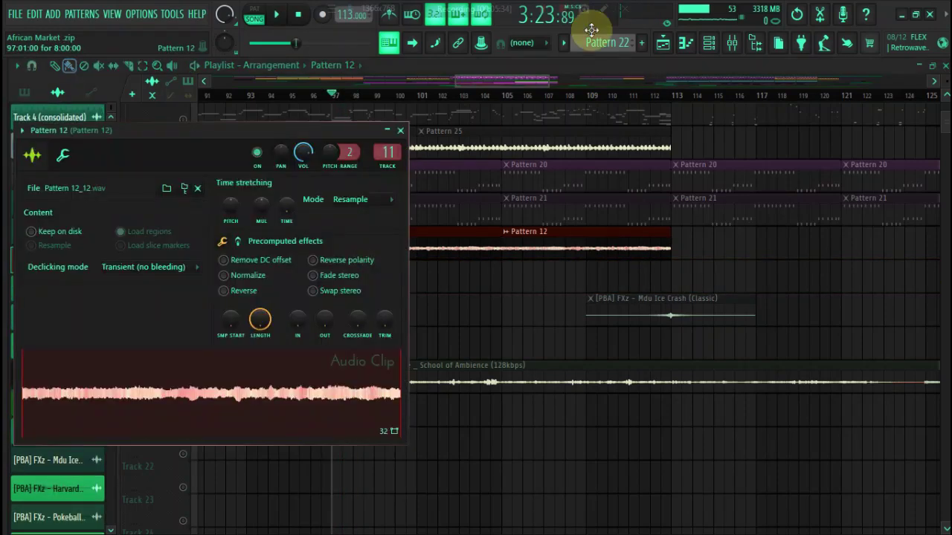
left_click(734, 43)
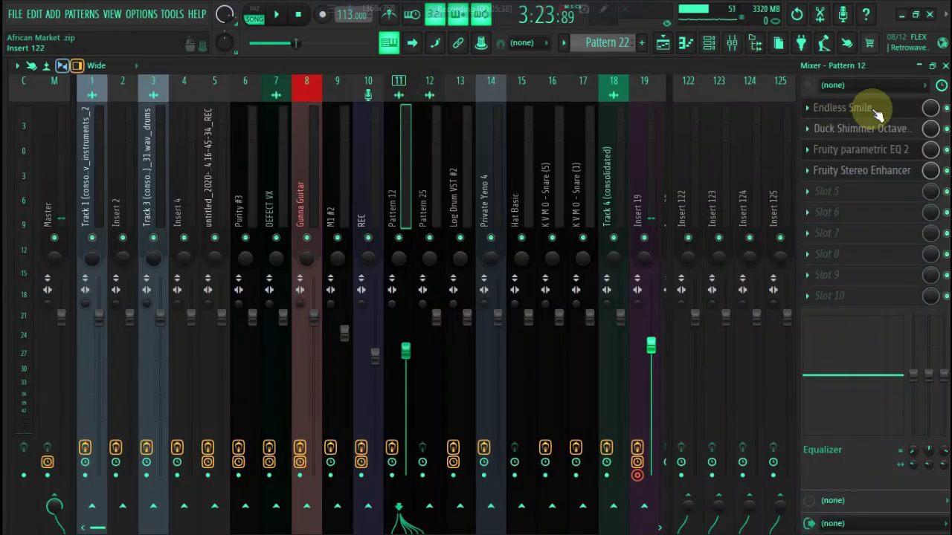
- Inspect the Endless Smile and Duck Shimmer Octave effects on the Pattern 12 mixer insert
left_click(847, 108)
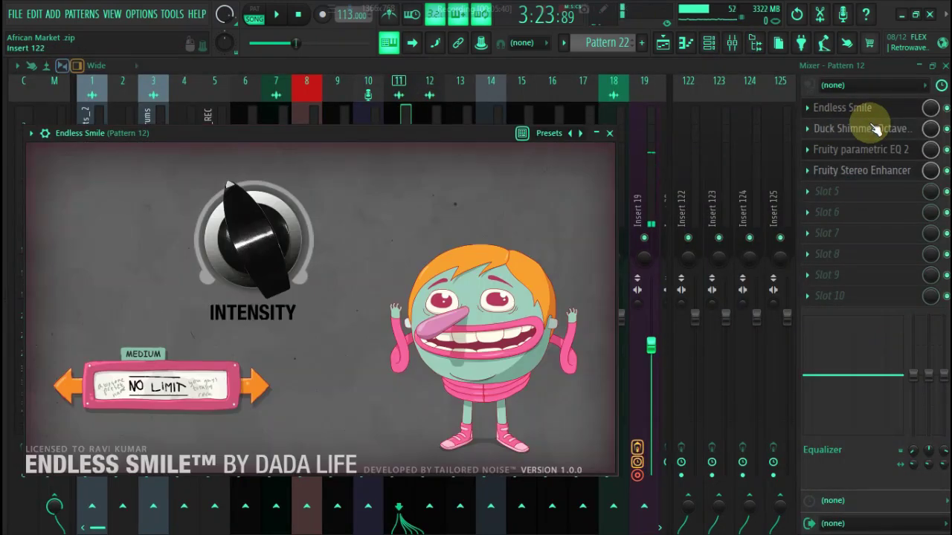
left_click(877, 129)
left_click(875, 137)
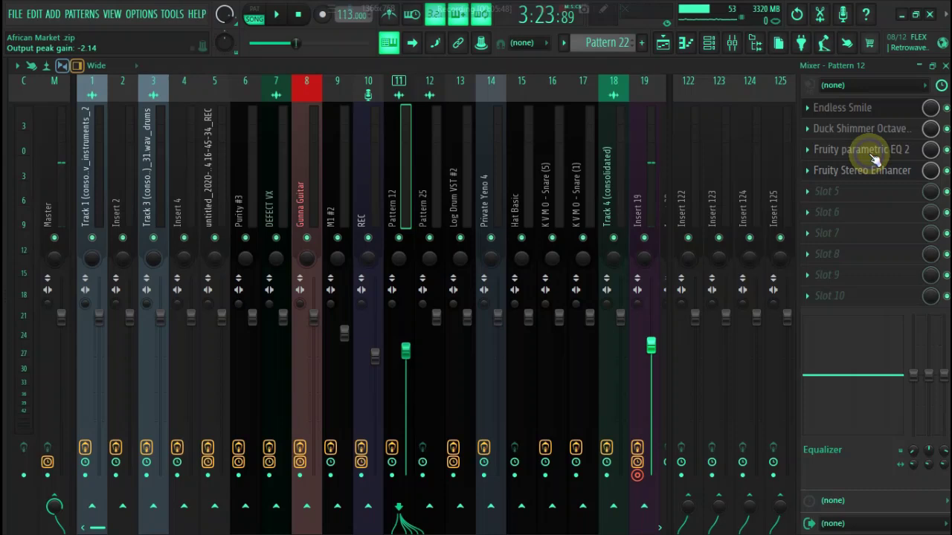
- Inspect the Fruity parametric EQ 2 and Fruity Stereo Enhancer settings on the Pattern 12 mixer insert, ending back at the playlist
left_click(873, 153)
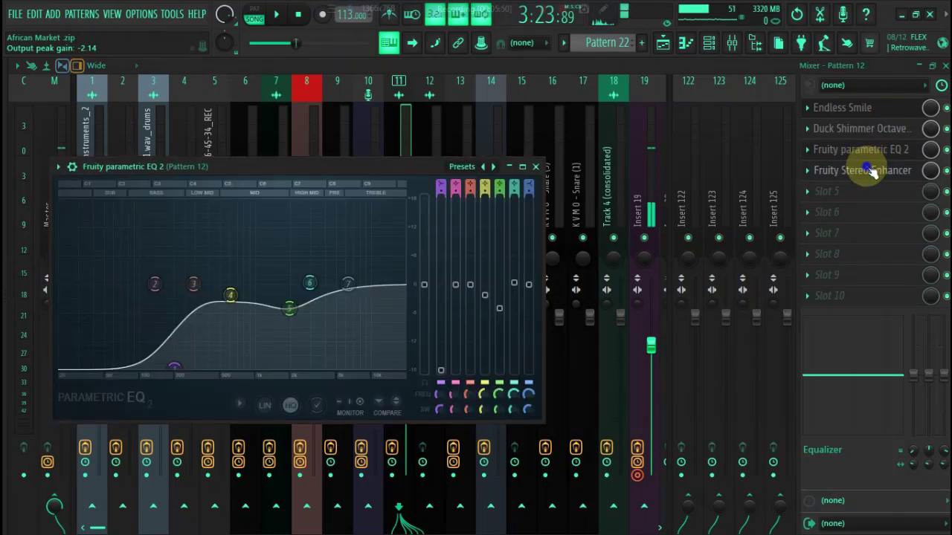
left_click(873, 170)
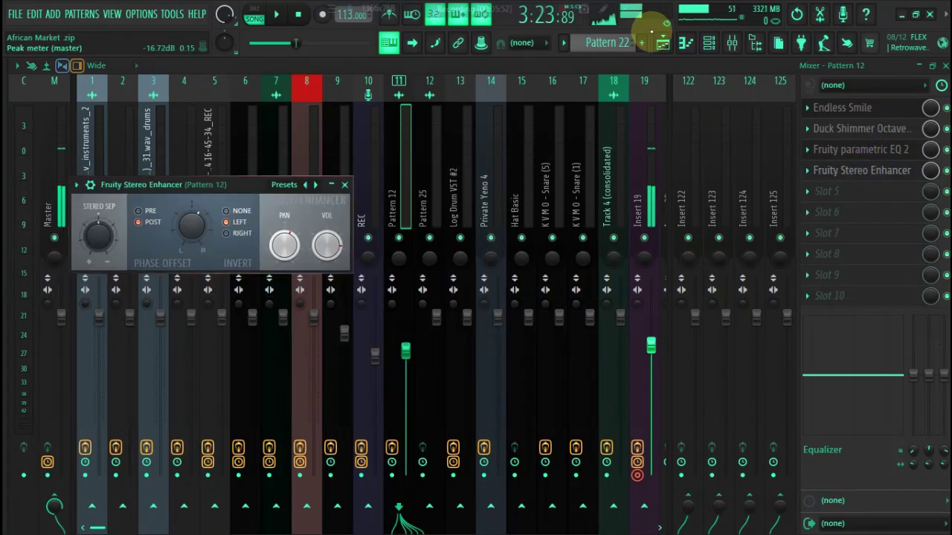
left_click(667, 44)
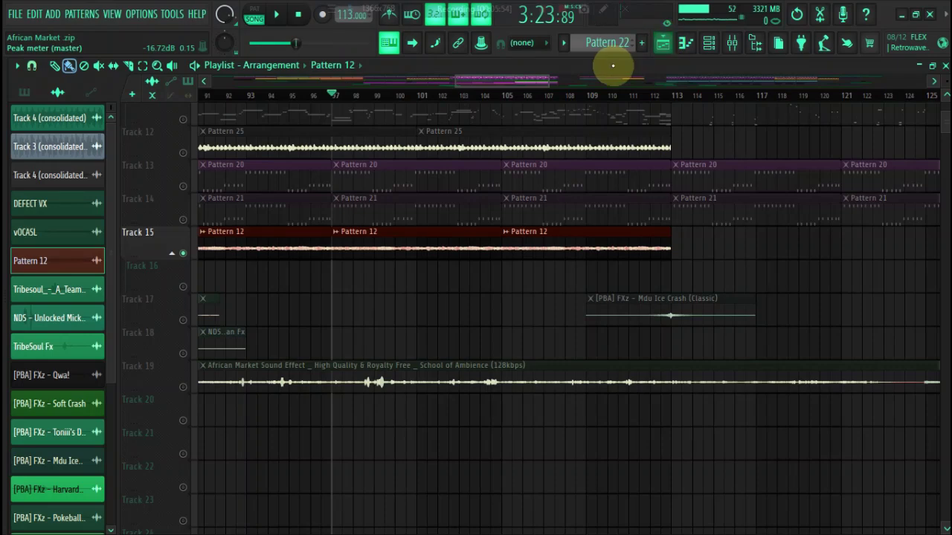
- Pick Pattern 21 from the playlist, play it alone in pattern mode, and check its Private Yeno 4 channel and mixer routing
key("space")
left_click(401, 212)
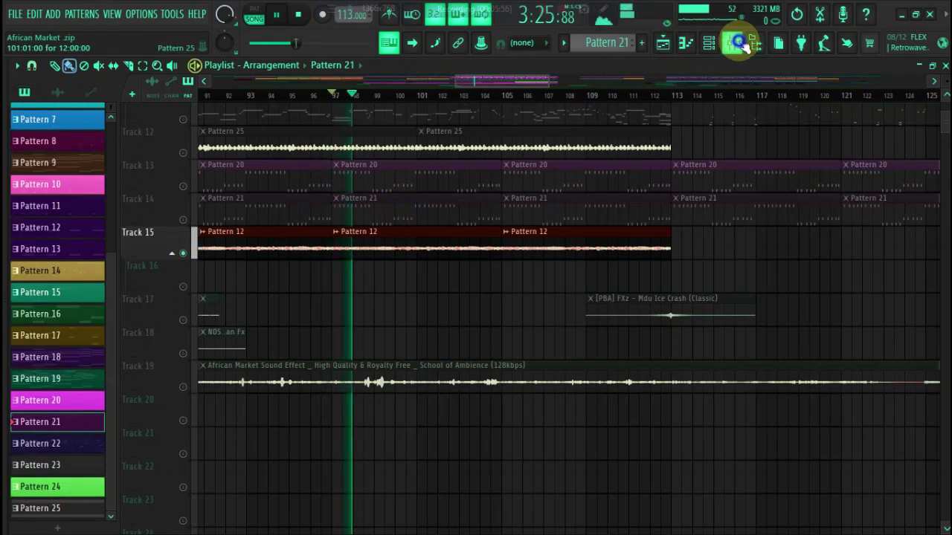
left_click(733, 43)
left_click(296, 15)
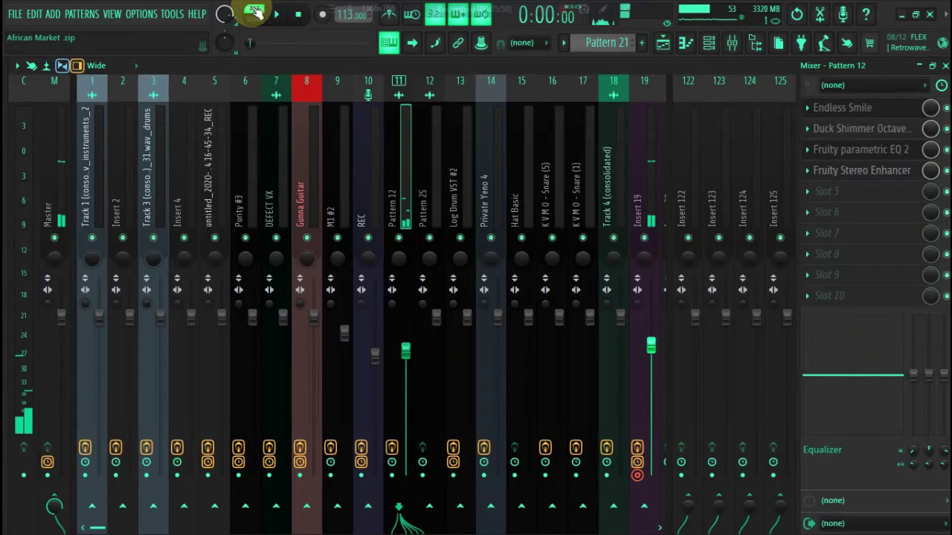
left_click(276, 15)
left_click(712, 47)
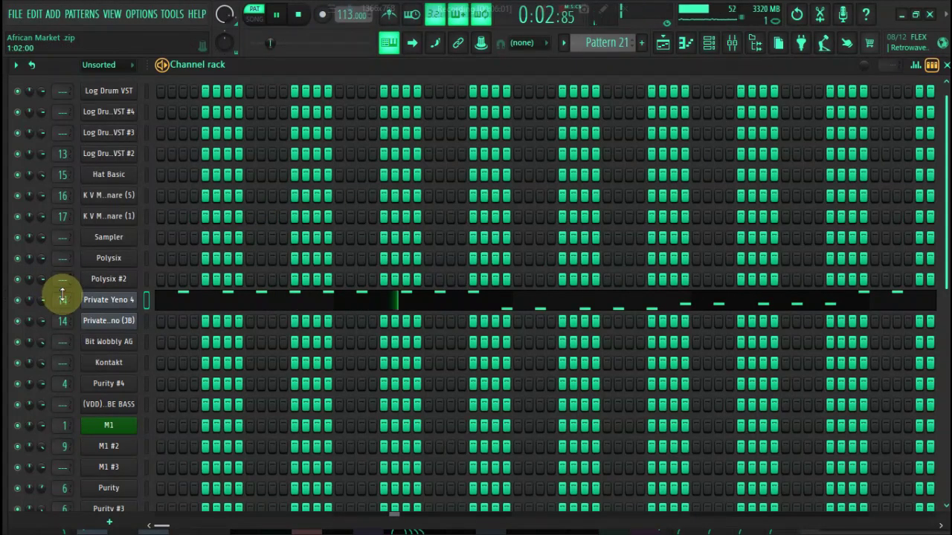
left_click(732, 42)
key("space")
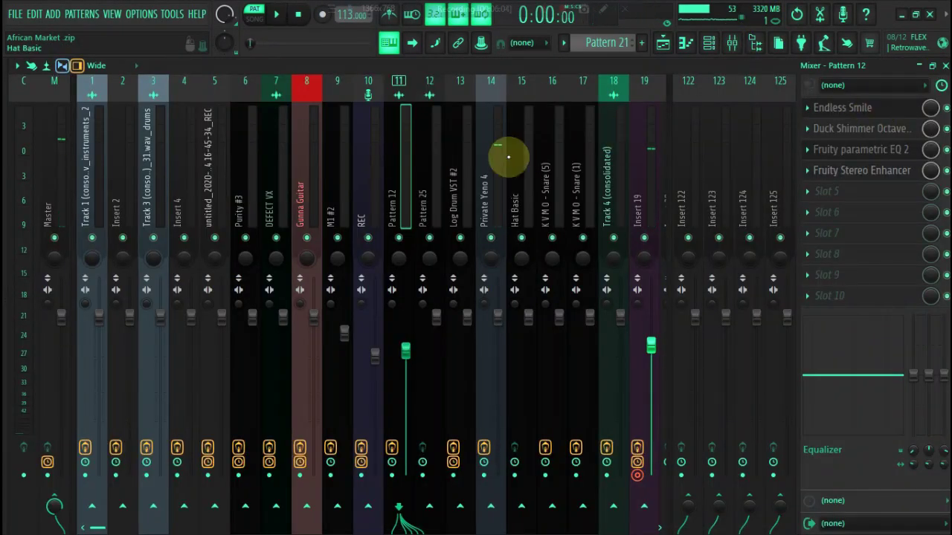
- Inspect the JST BG-Bass settings on the Private Yeno 4 mixer insert
left_click(495, 158)
left_click(840, 129)
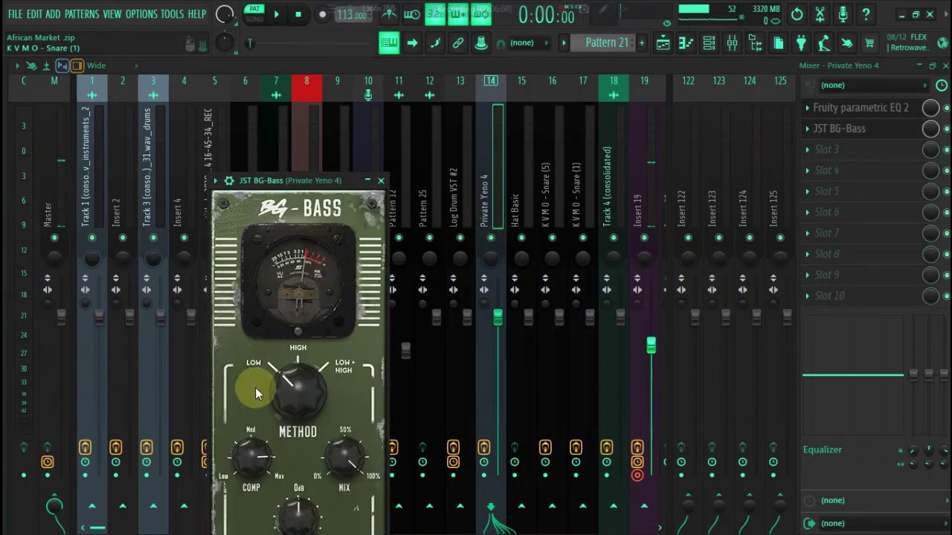
left_click(877, 109)
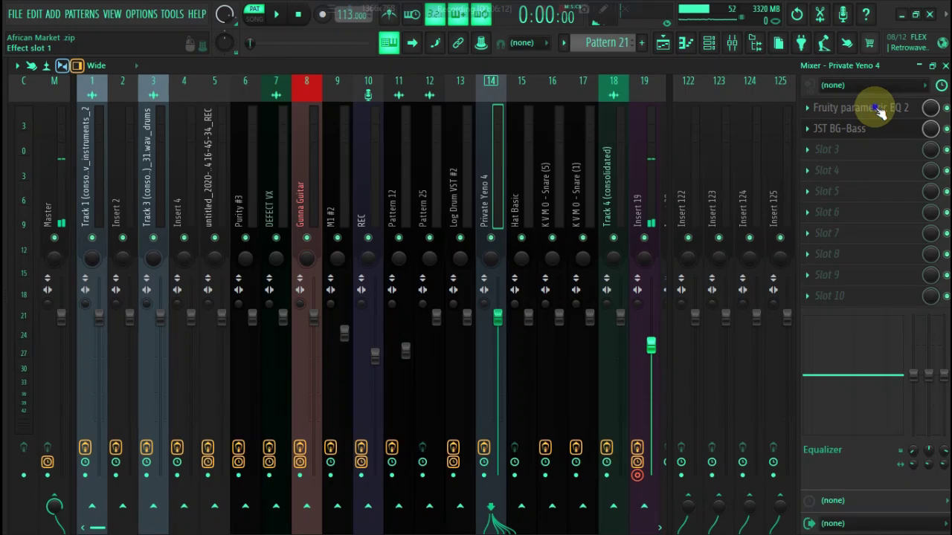
- Open Fruity parametric EQ 2 on the Private Yeno 4 insert and slightly adjust the low-frequency boost of band 2
left_click(875, 107)
left_click(876, 108)
left_click(876, 108)
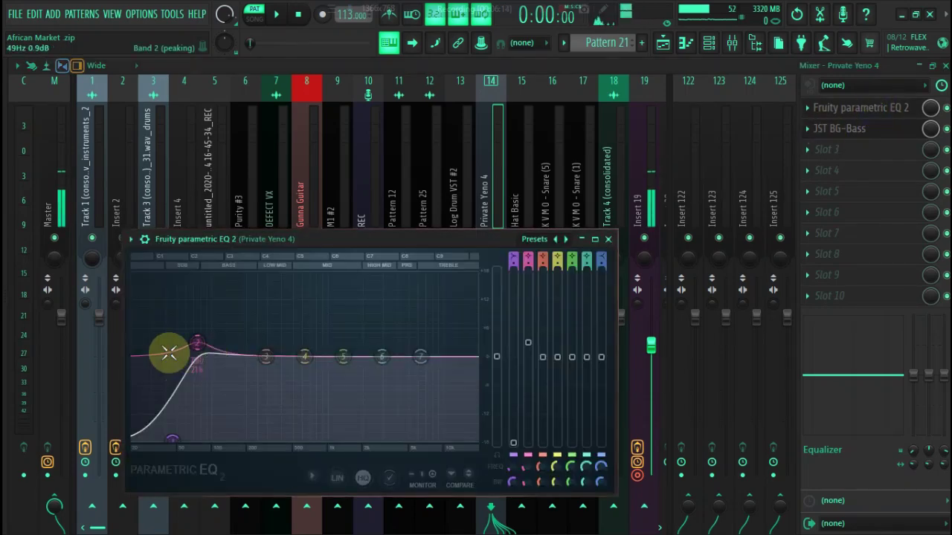
left_click_drag(197, 338, 198, 346)
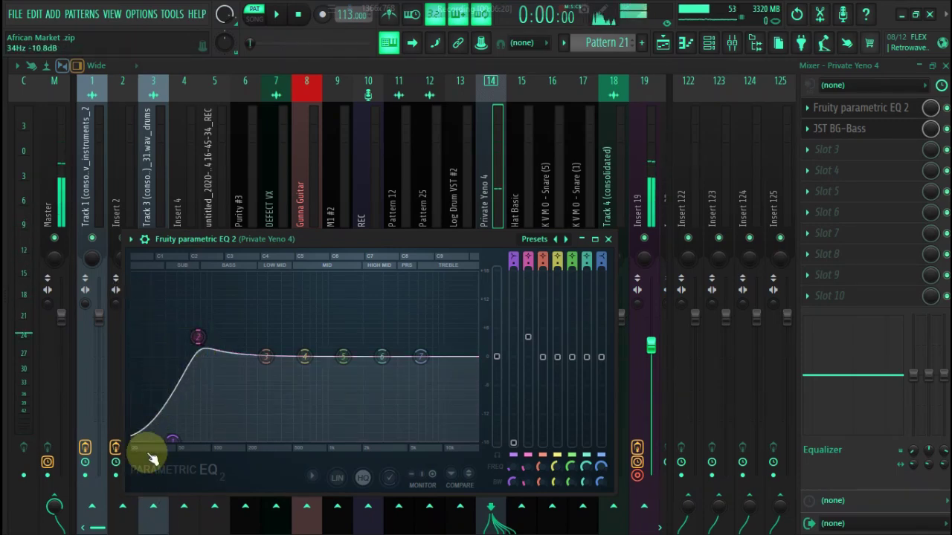
- Return to the song arrangement and solo Track 4 for playback around bar 169
left_click(664, 43)
left_click(637, 93)
left_click(187, 174)
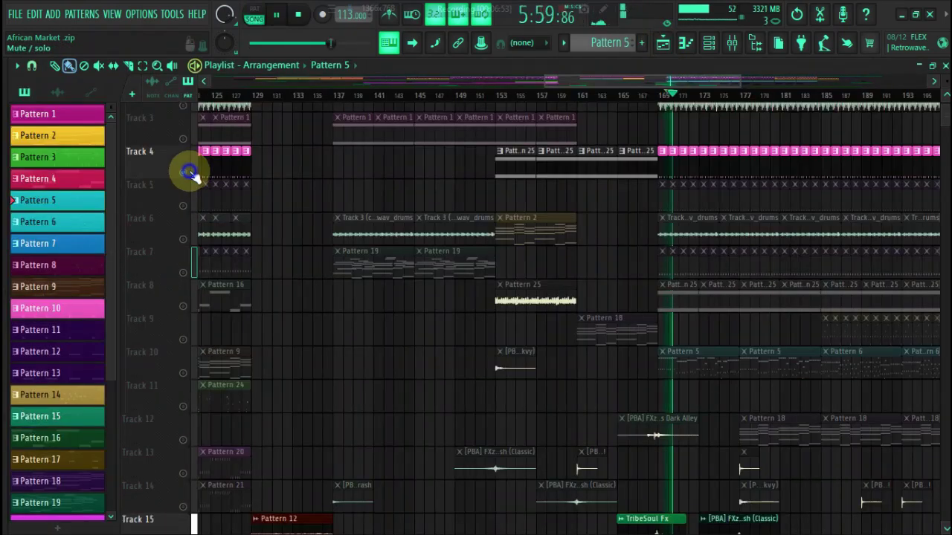
- Check the Hat Basic insert's effect slots and inspect the Fruity parametric EQ 2 curve on the K V M O - Snare (5) insert
left_click(732, 43)
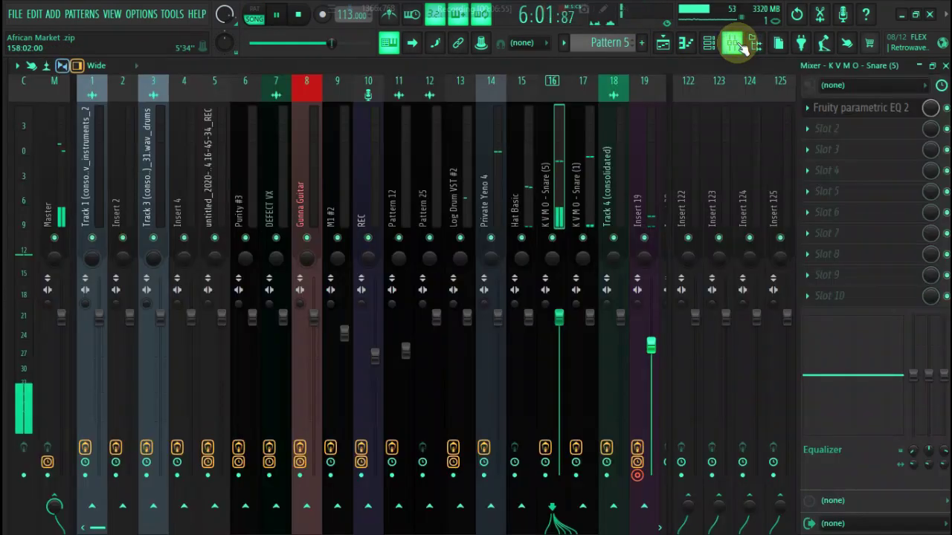
left_click(526, 183)
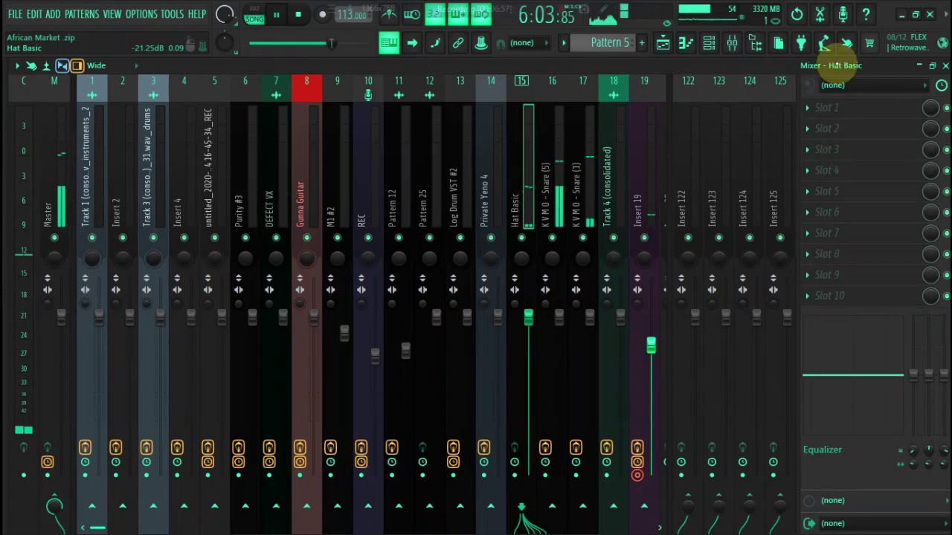
left_click(554, 186)
left_click(846, 108)
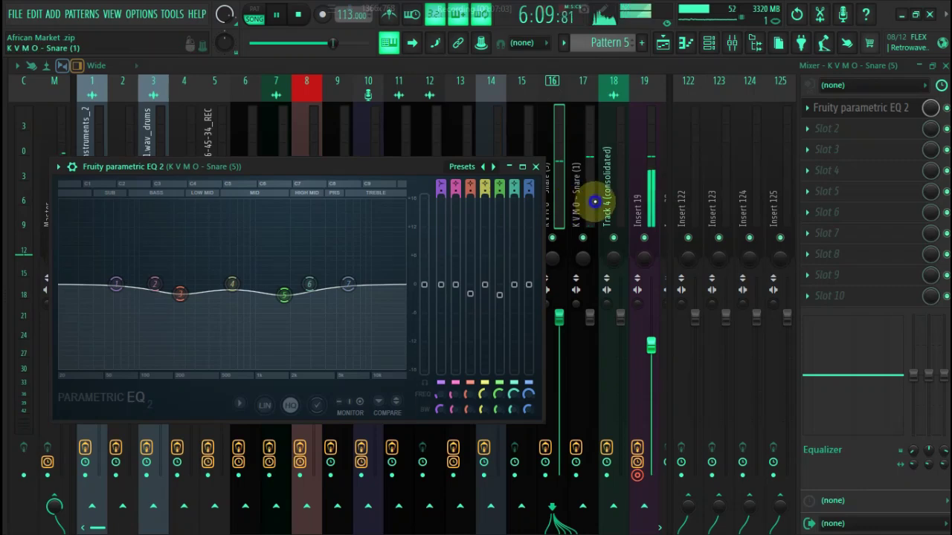
- Inspect the Fruity parametric EQ 2 curve on the K V M O - Snare (1) insert during playback
left_click(595, 201)
key("space")
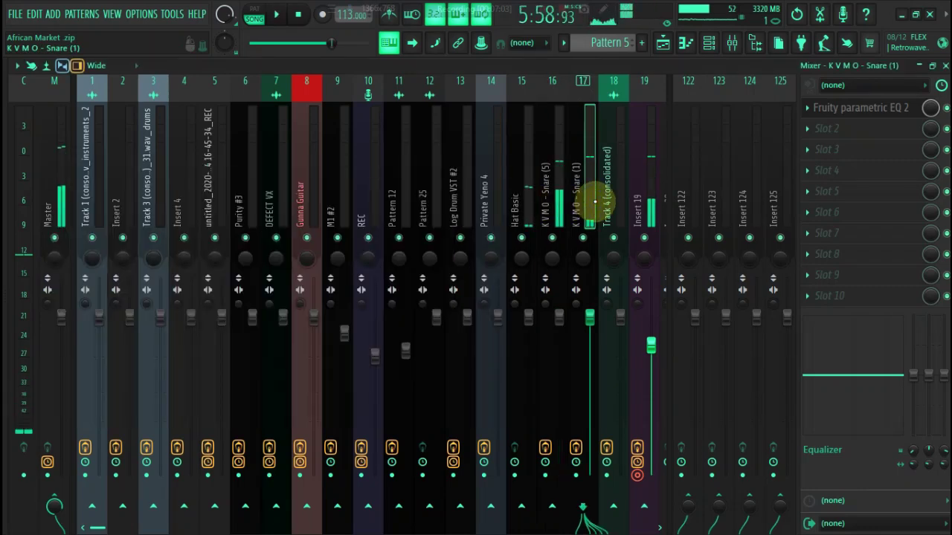
left_click(866, 102)
key("space")
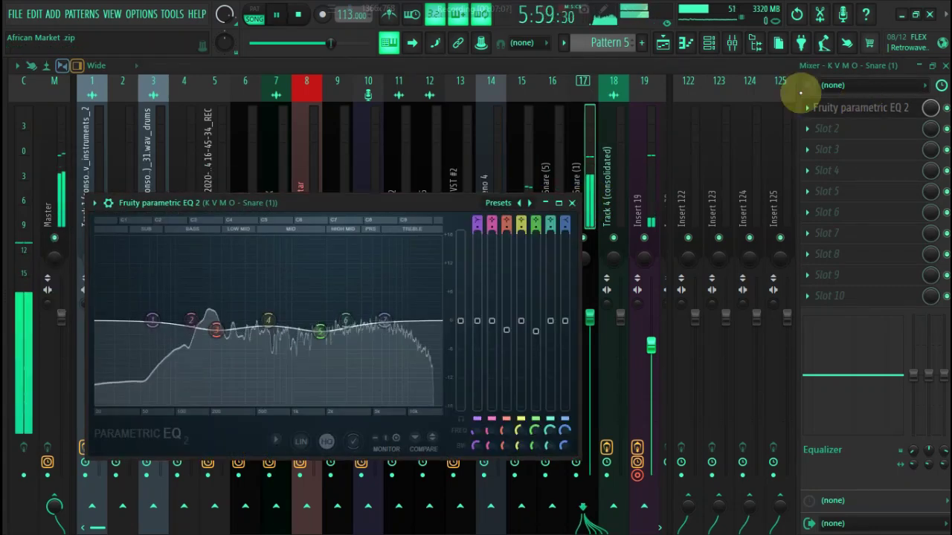
- Show the entire African Market arrangement in the playlist, from bar 1 onward with all used tracks in view
left_click(663, 45)
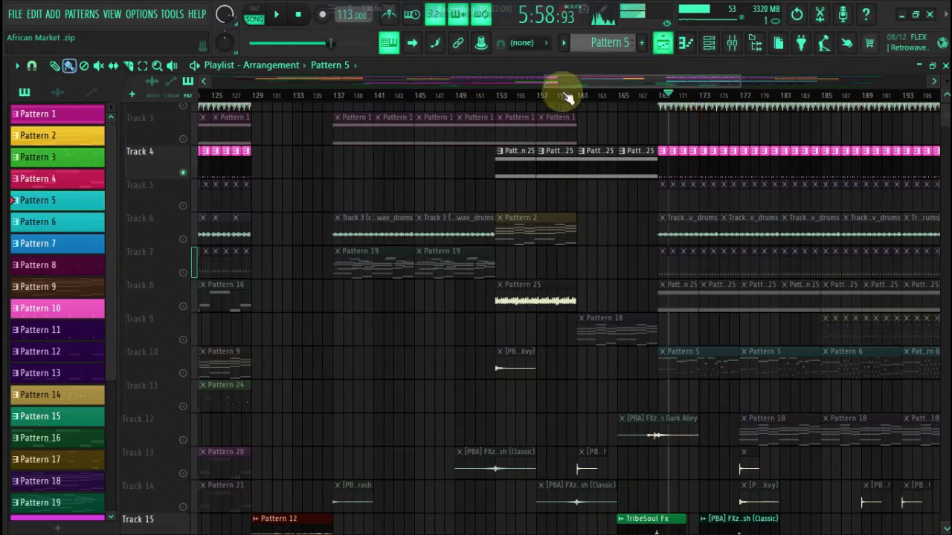
left_click_drag(739, 83, 887, 355)
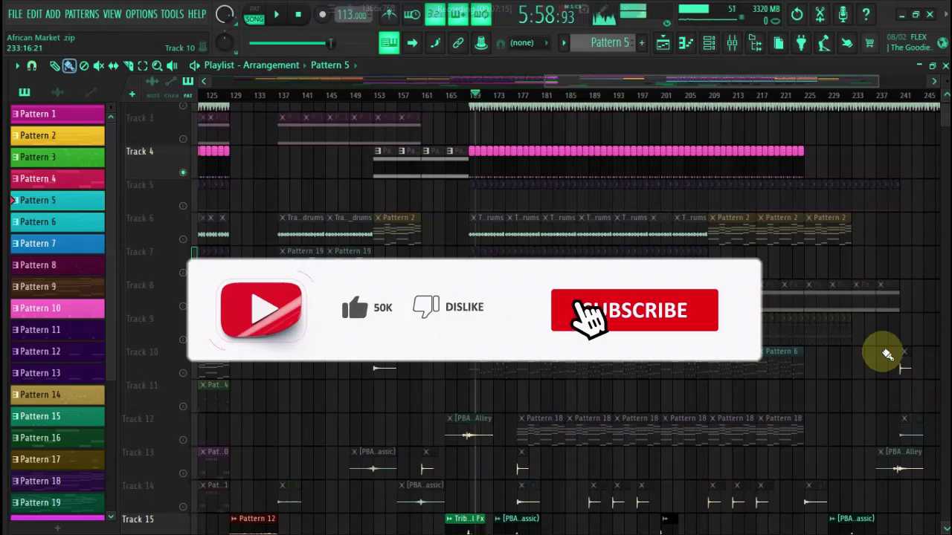
scroll(885, 171, "up", 2)
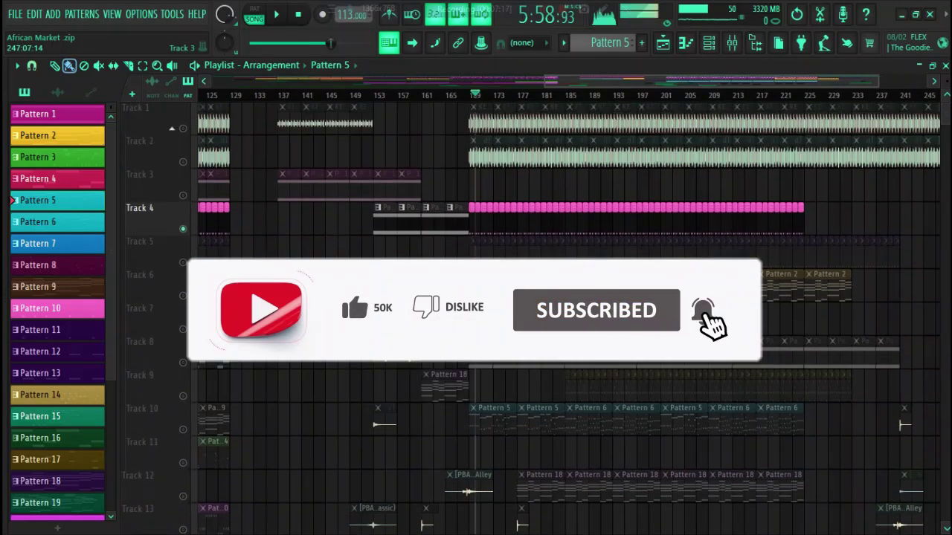
left_click_drag(545, 80, 170, 78)
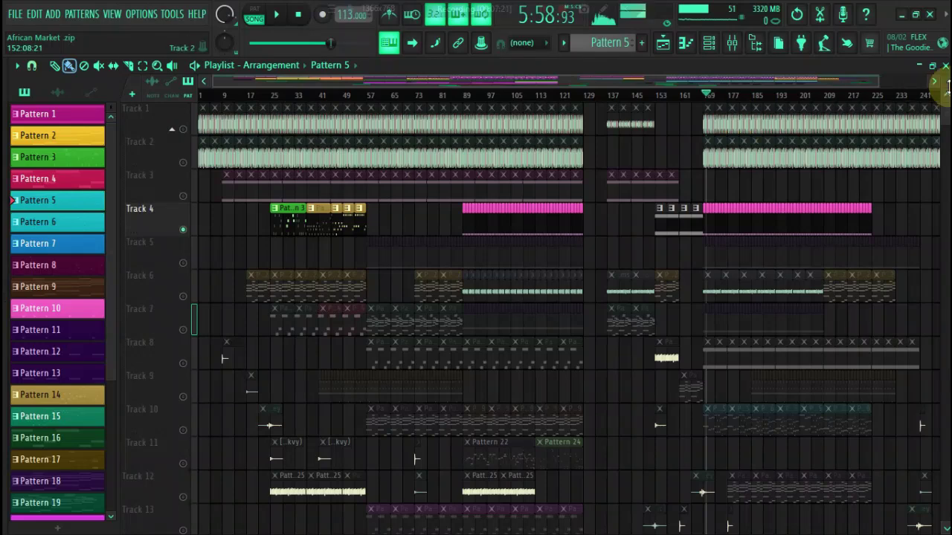
left_click_drag(947, 91, 947, 110)
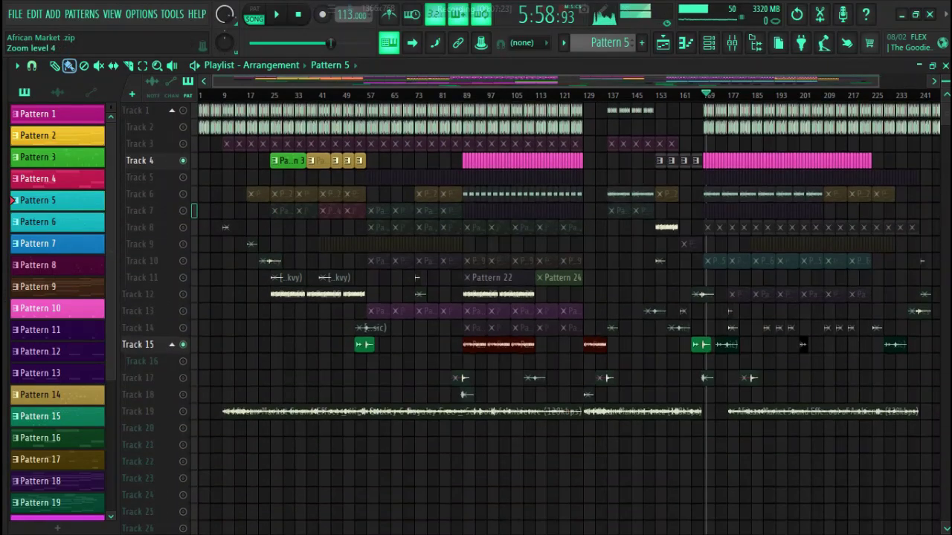
- Examine the Master insert's effect slots and the list of available effect plugins without adding any, ending back at the playlist
left_click(708, 42)
left_click(731, 42)
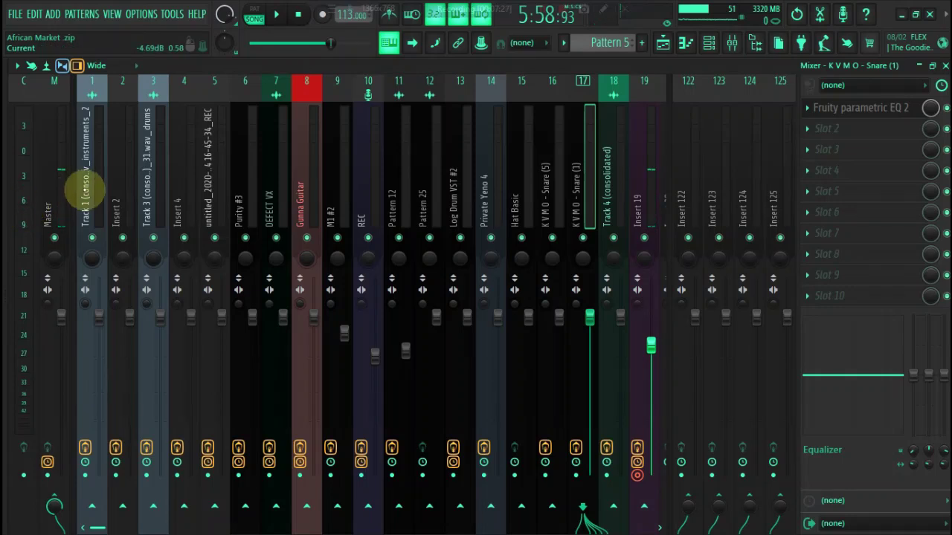
left_click(64, 186)
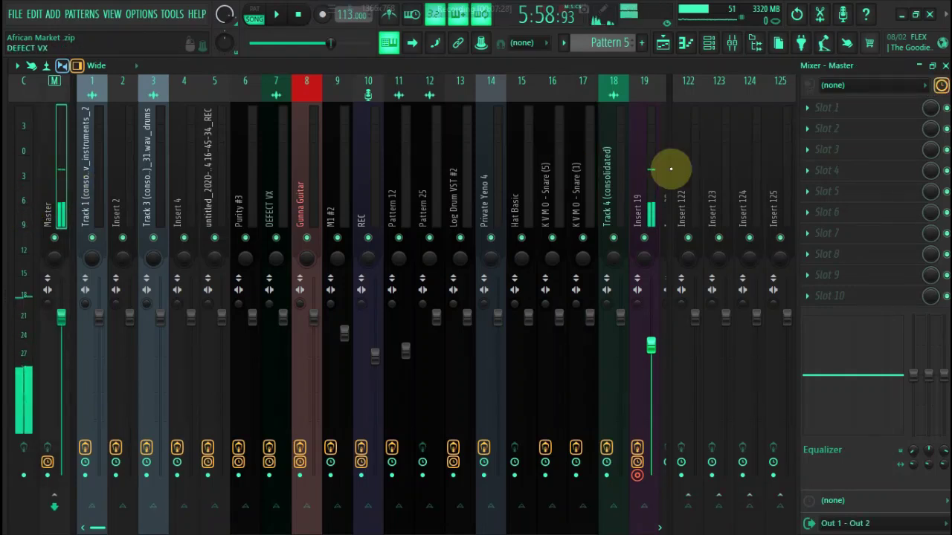
left_click(860, 107)
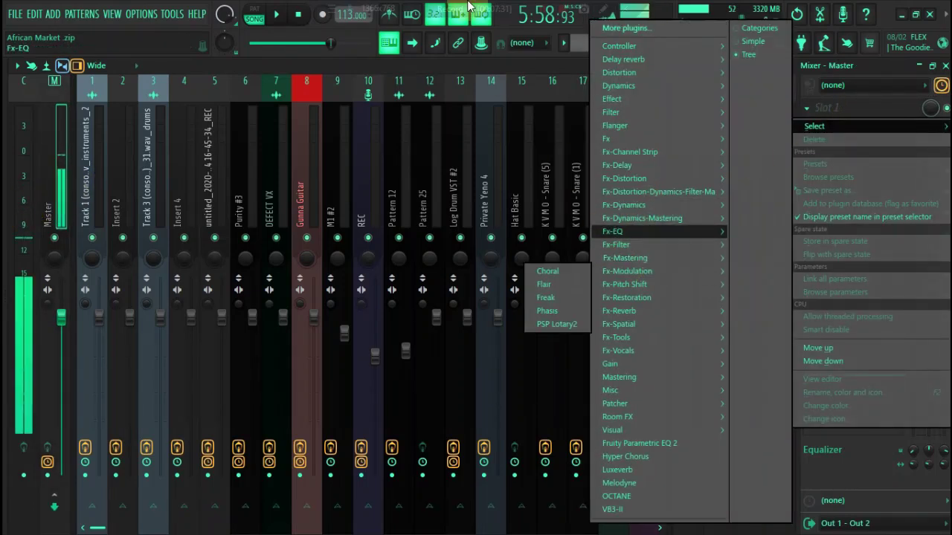
left_click(516, 52)
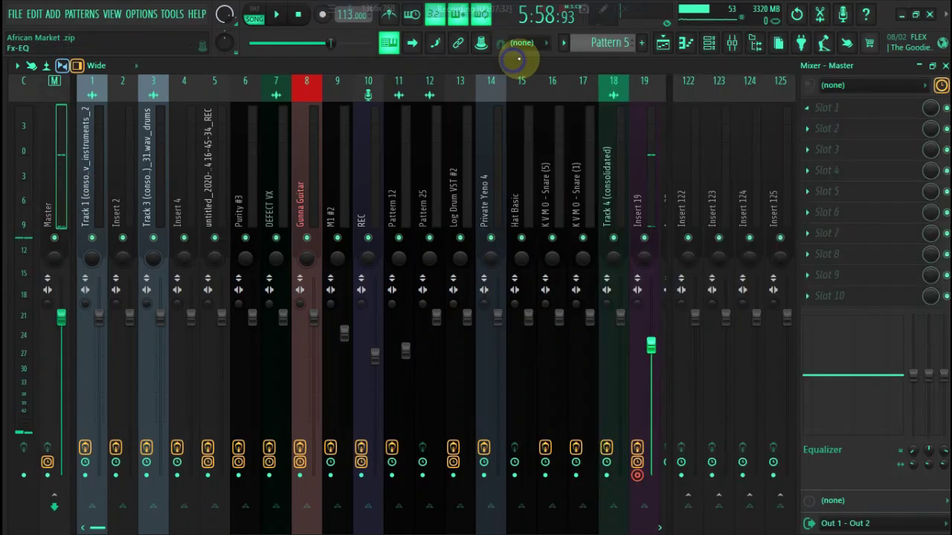
left_click(672, 46)
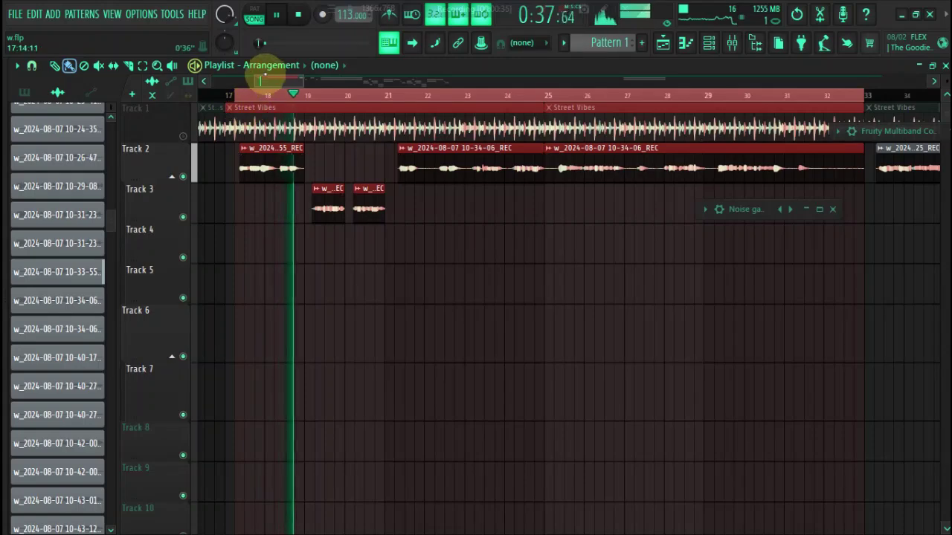
- Play the recorded vocal takes around bars 17 to 21 in w.flp and examine the Pitcher settings on the Lead V insert
mouse_move(260, 78)
left_mouse_down()
mouse_move(249, 78)
mouse_move(258, 78)
left_mouse_up()
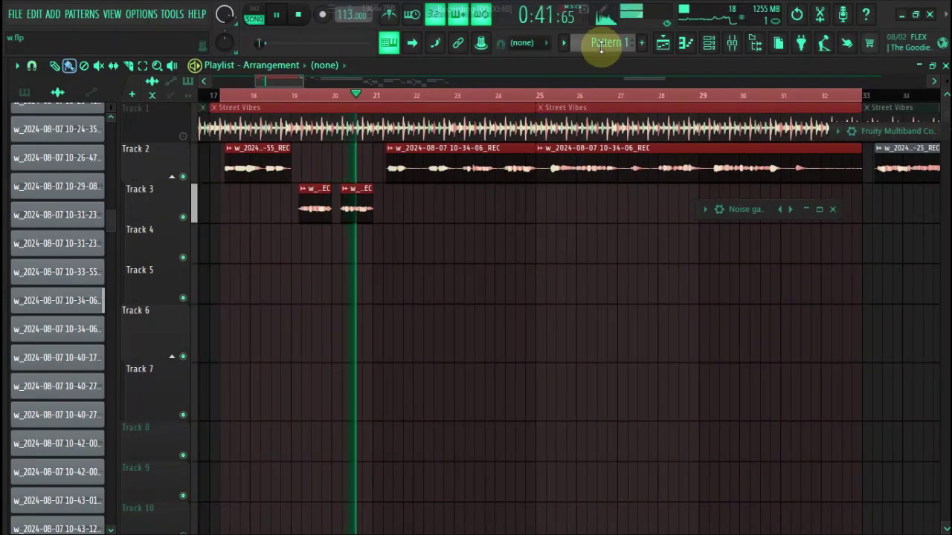
left_click(548, 95)
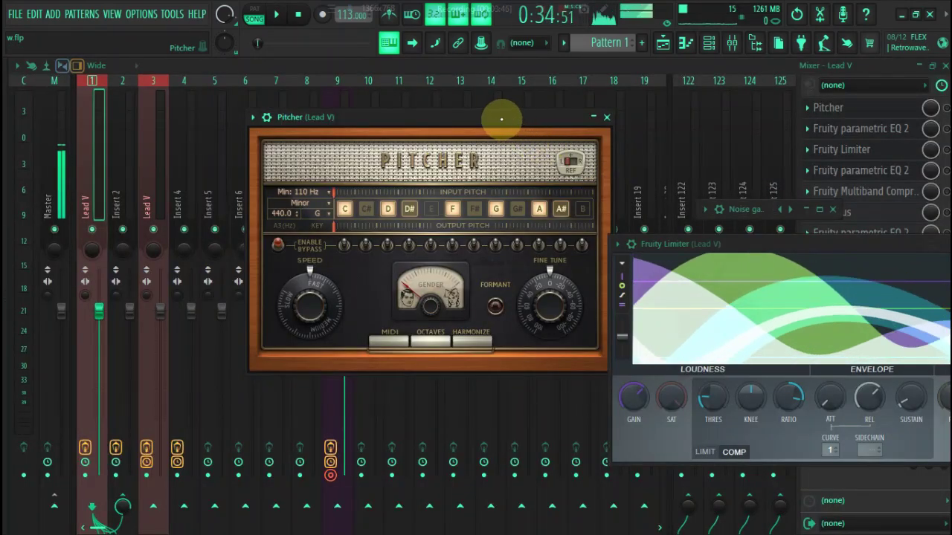
left_click_drag(501, 119, 503, 98)
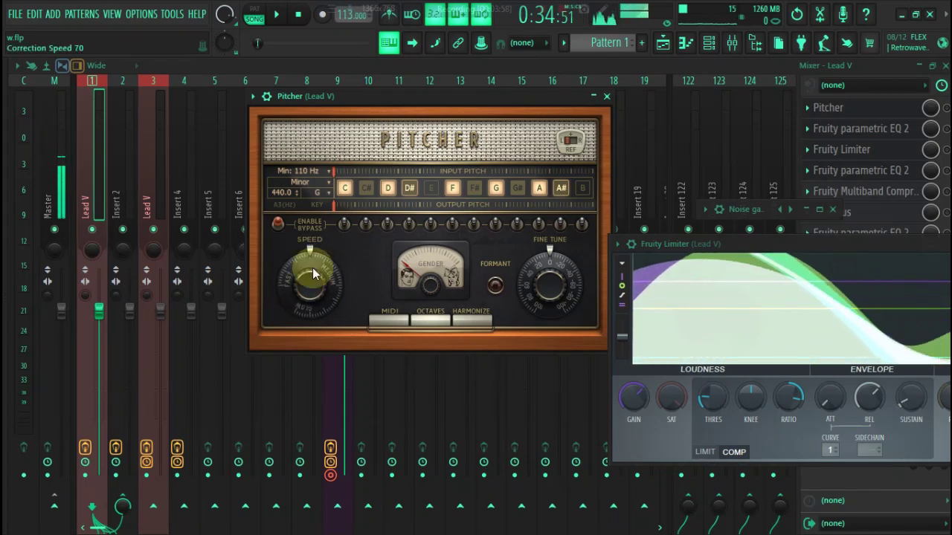
left_click_drag(355, 101, 345, 88)
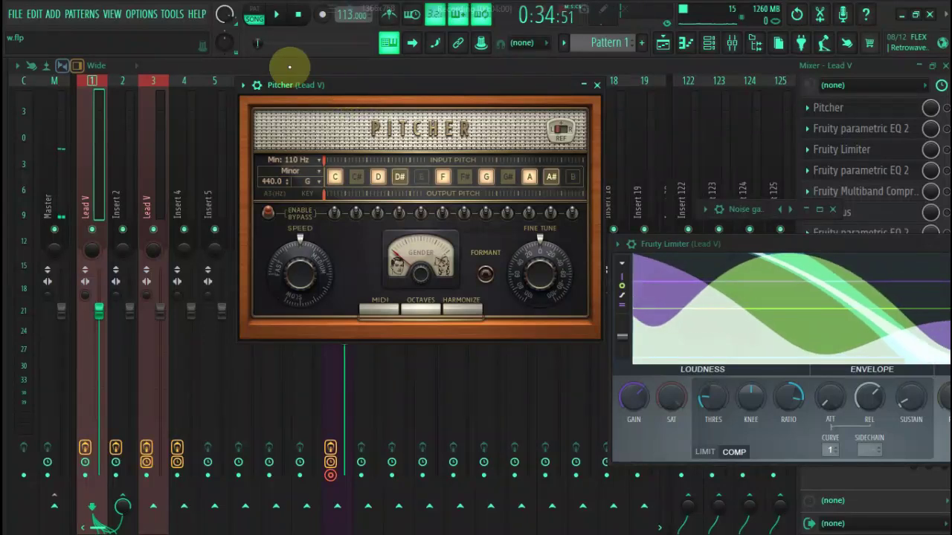
- Play the Lead V vocal with Pitcher bypassed, enable Pitcher for a comparison, and bring its settings back up during playback
left_click(280, 17)
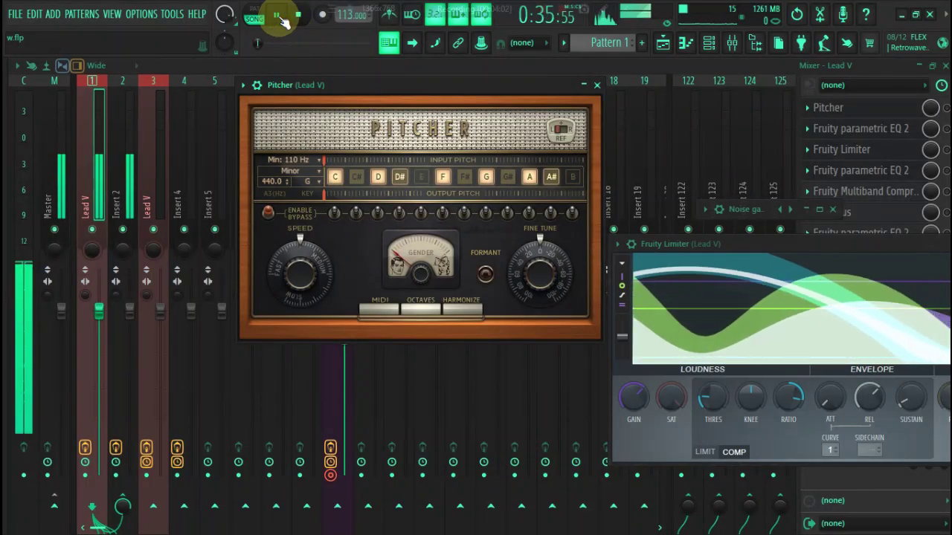
key("space")
left_click(96, 171)
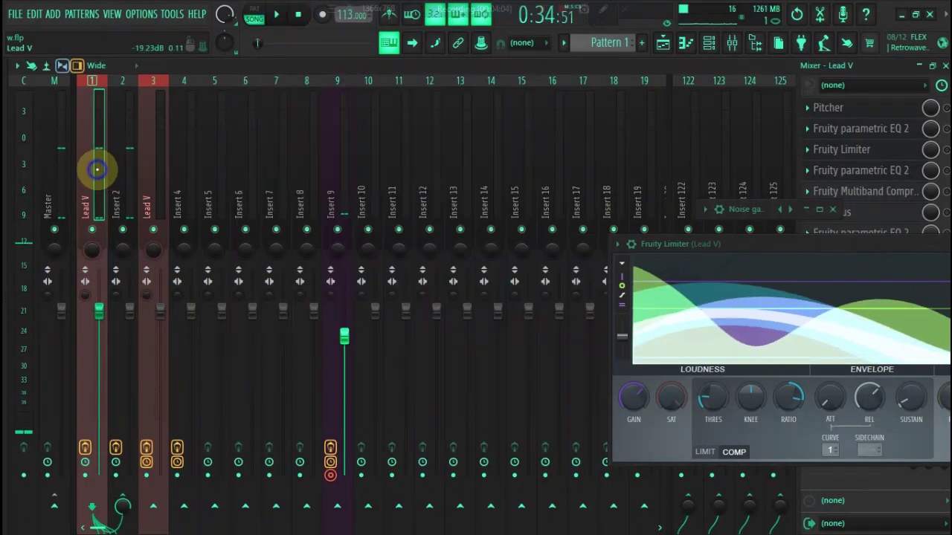
key("space")
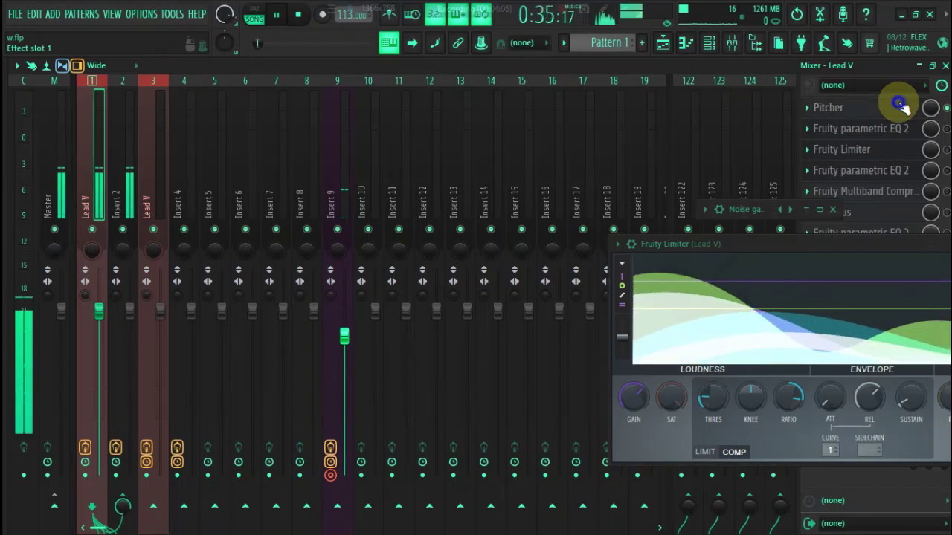
left_click(903, 105)
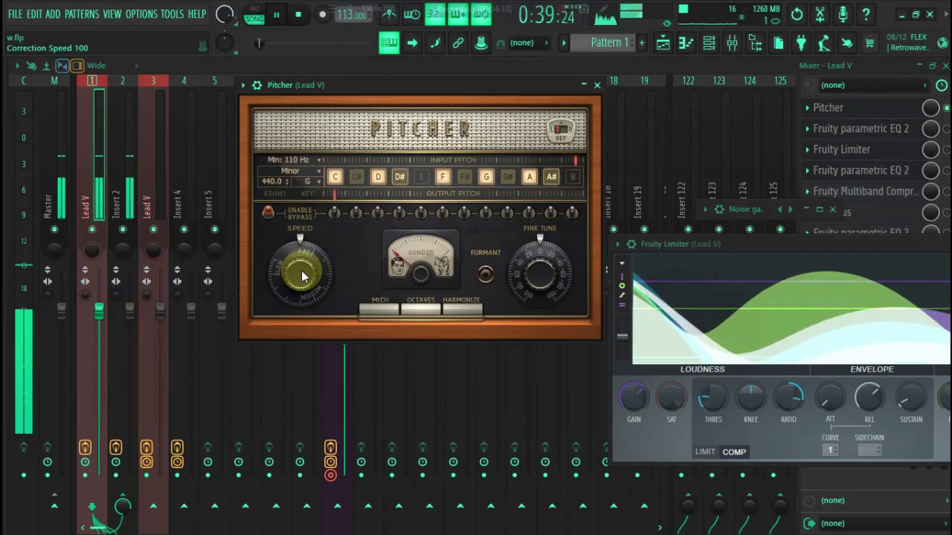
- Audition Pitcher's correction speed at 70 on the playing Lead V vocal, stop playback, and close Pitcher
key("space")
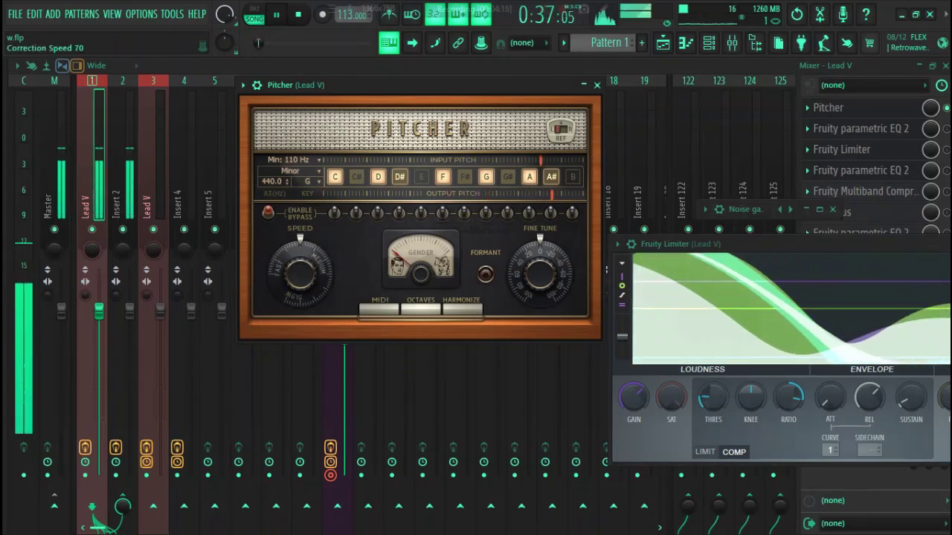
key("space")
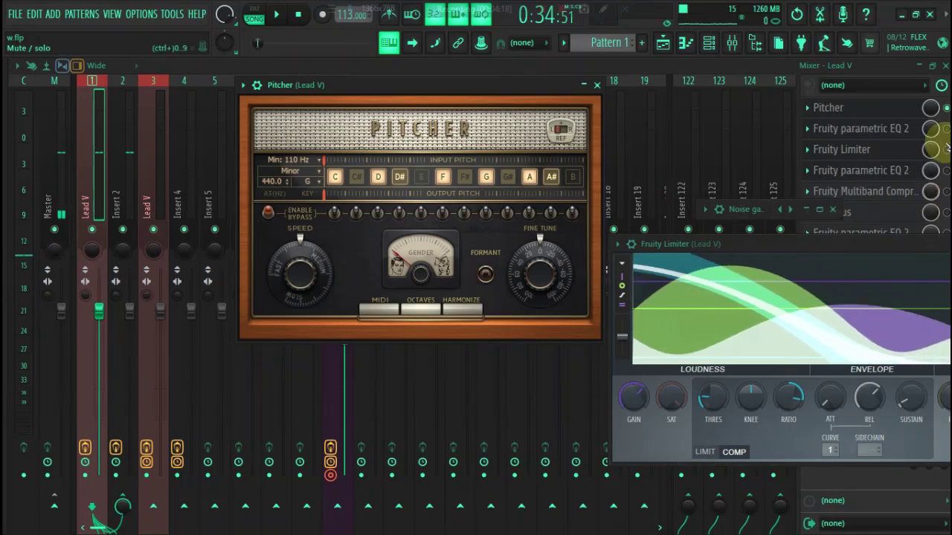
key("Escape")
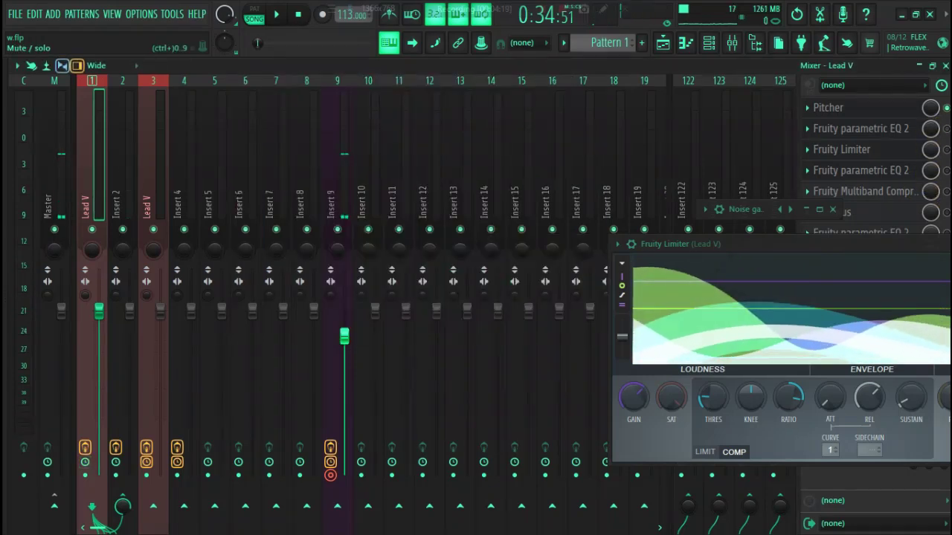
- Enable the first Fruity parametric EQ 2 on Lead V, examine its low-cut and peaking bands, and play the vocal through it
left_click(925, 128)
left_click_drag(495, 260, 328, 129)
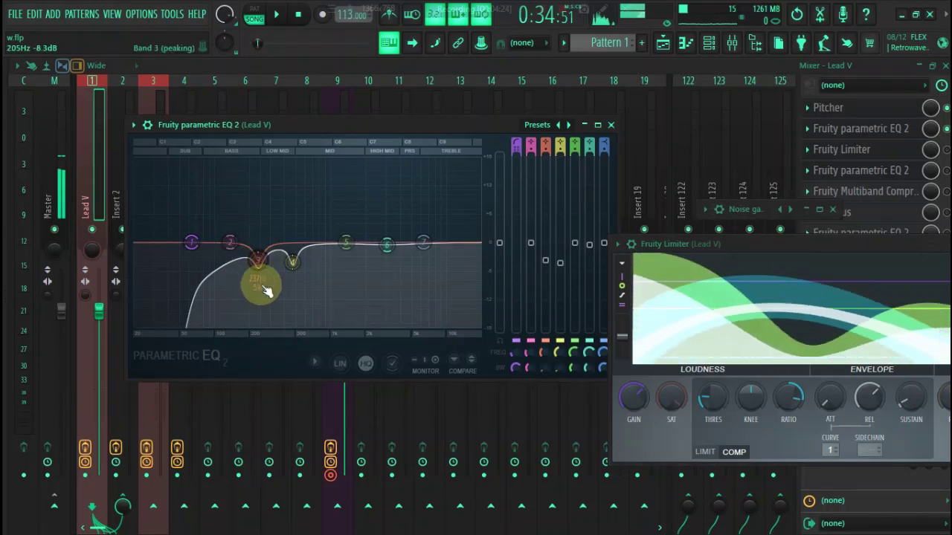
left_click_drag(292, 262, 286, 266)
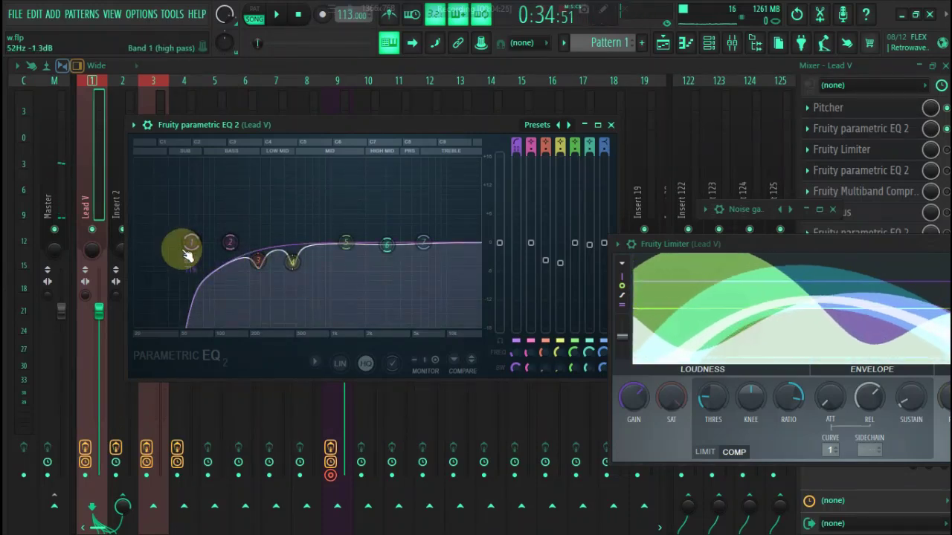
key("space")
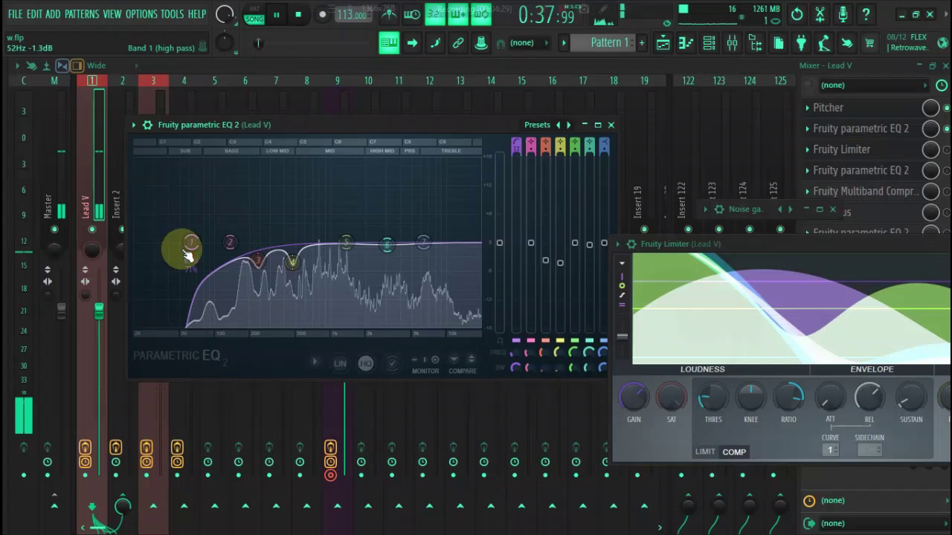
key("space")
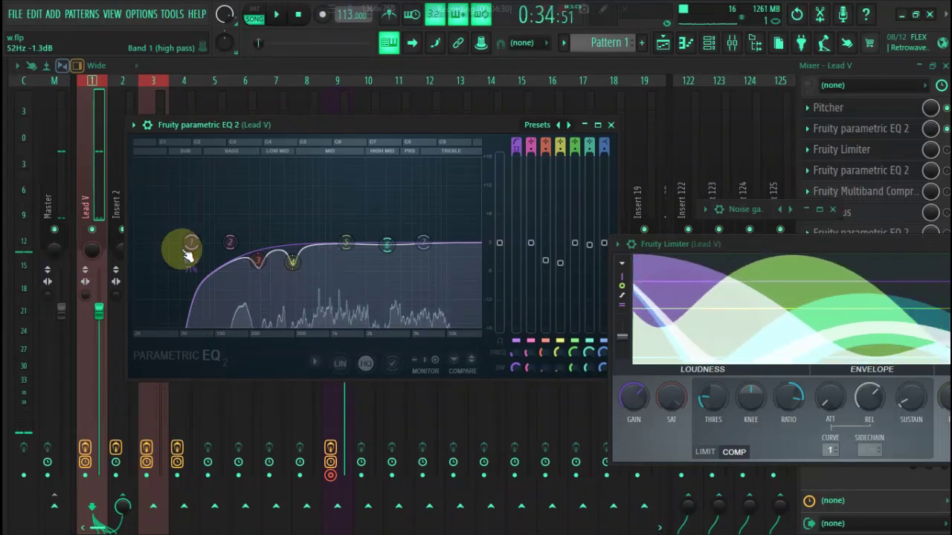
- Sweep band 3 of the first EQ during vocal playback and settle it as a cut at about 215 Hz, -4.9 dB
left_click_drag(209, 253, 319, 120)
left_click(220, 244)
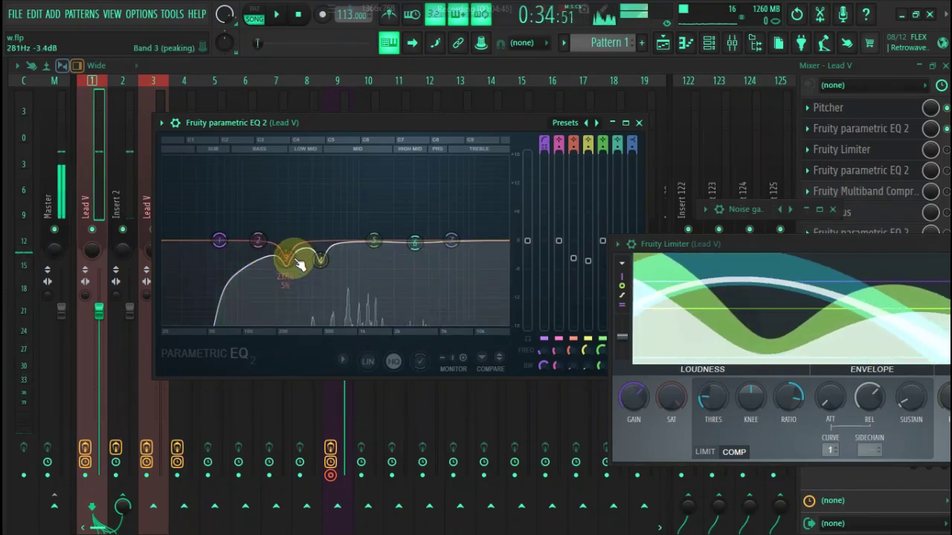
left_click_drag(289, 258, 289, 165)
key("space")
key("space")
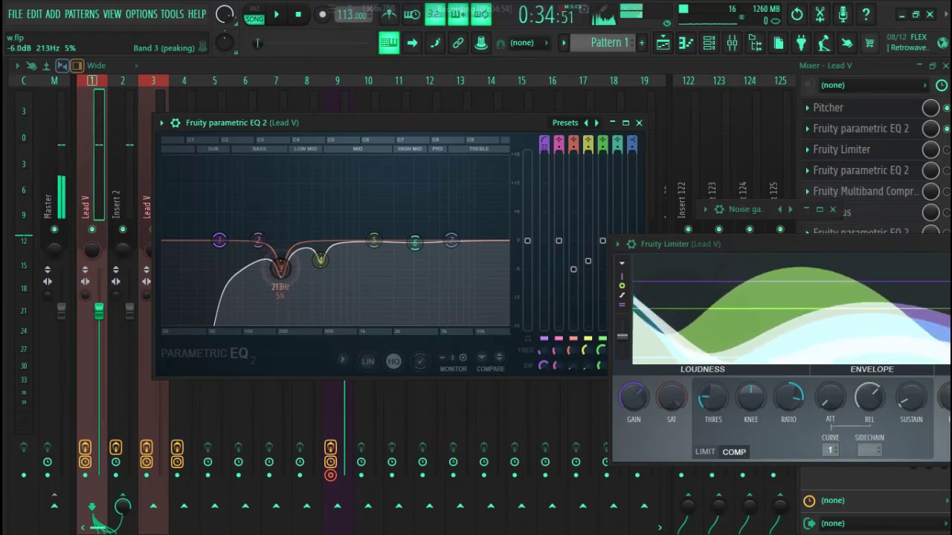
key("space")
key("space")
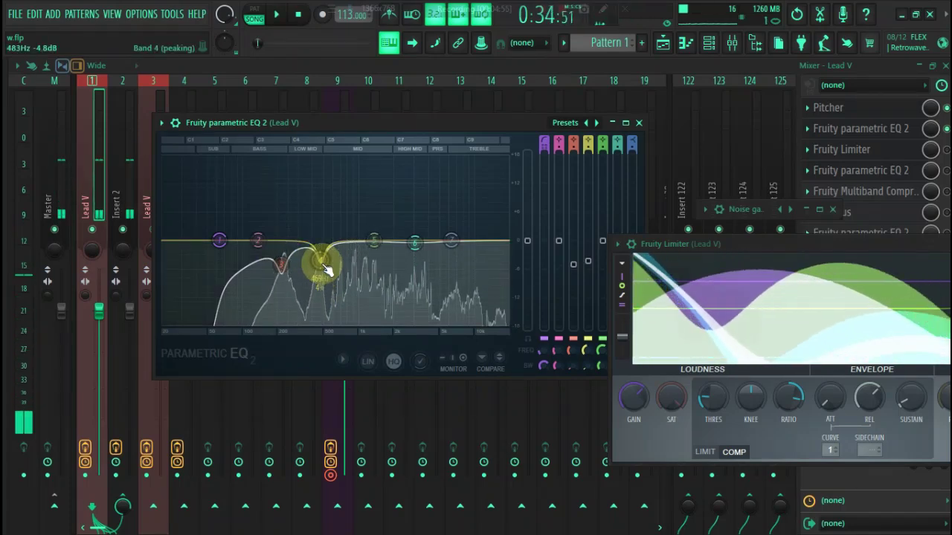
- Sweep band 4 of the first EQ around 454 Hz during vocal playback and leave it as a shallow cut
left_click_drag(327, 272, 327, 165)
key("space")
key("space")
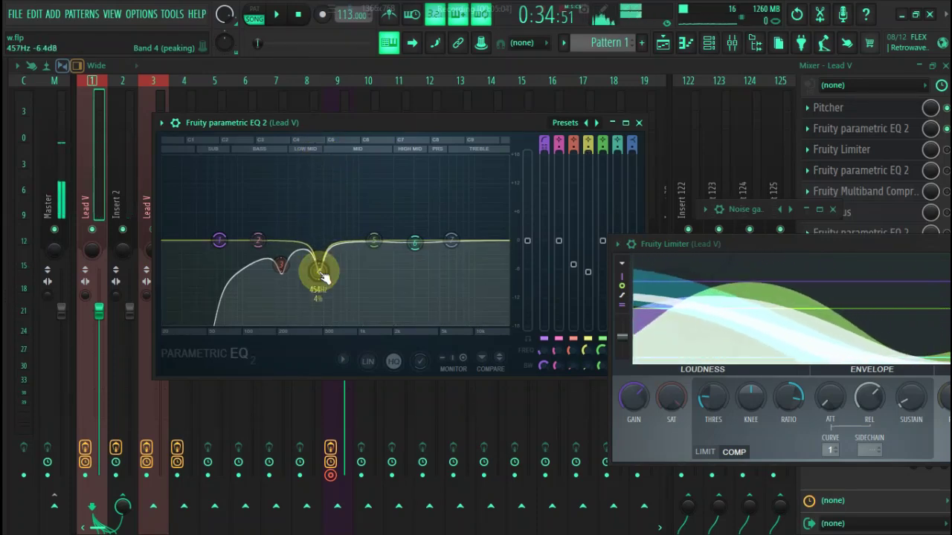
key("space")
left_click_drag(324, 278, 314, 256)
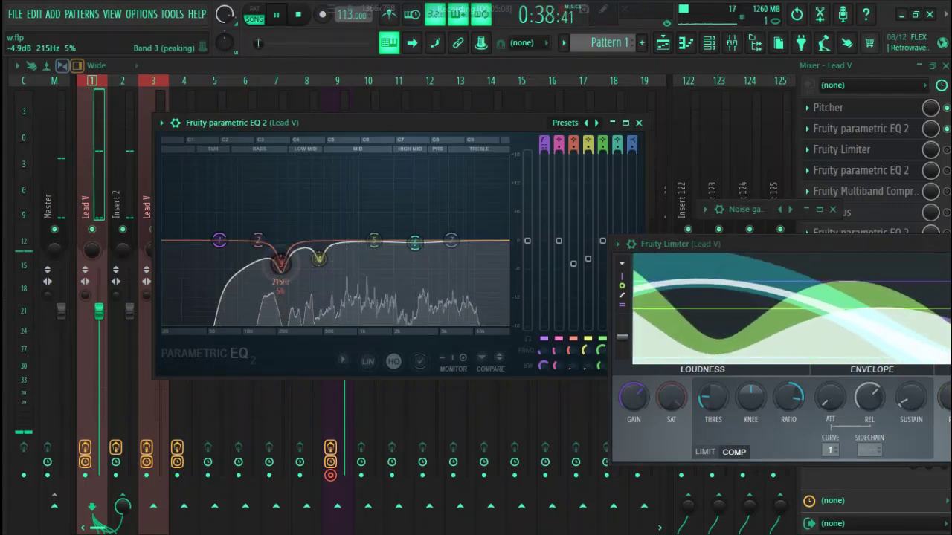
key("space")
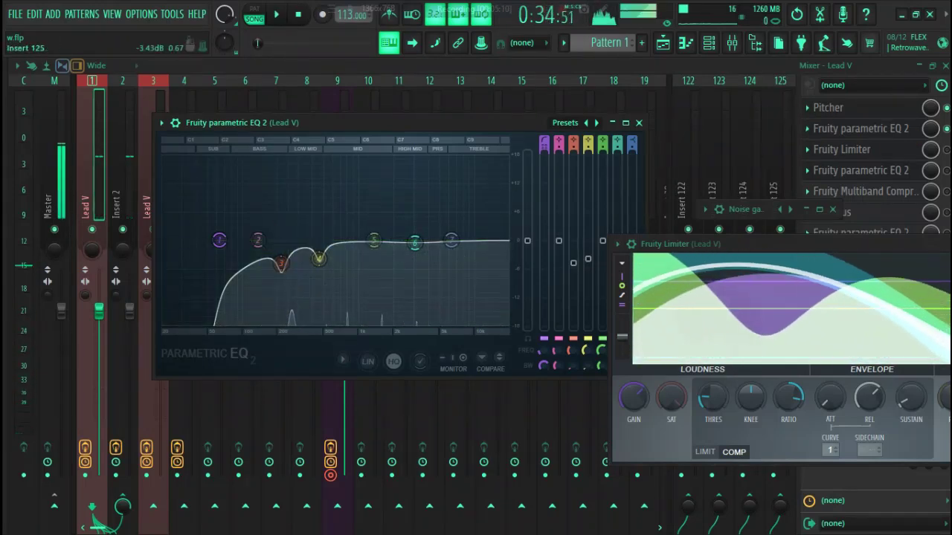
- Enable Fruity Limiter on Lead V, bring its whole window into view, and examine its compressor threshold and ratio
left_click(870, 149)
left_click(873, 150)
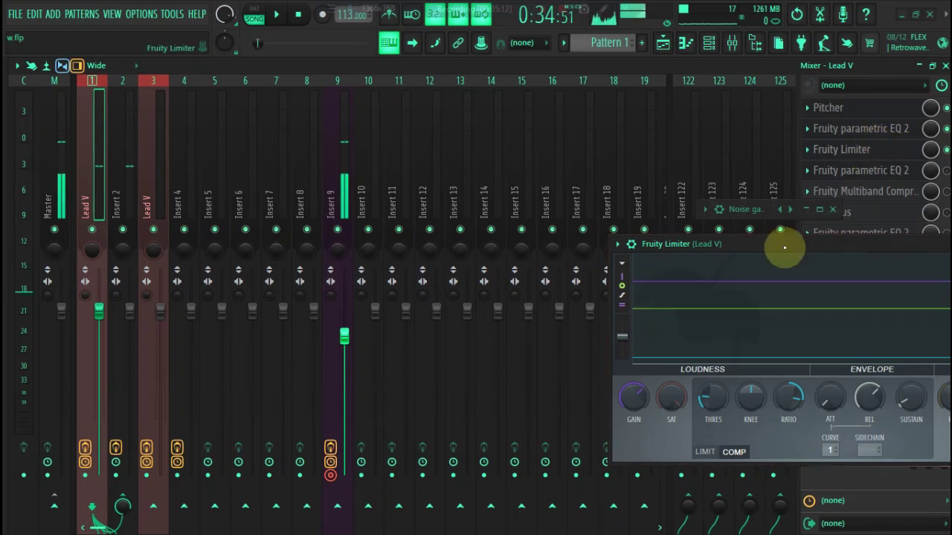
left_click_drag(703, 238, 413, 145)
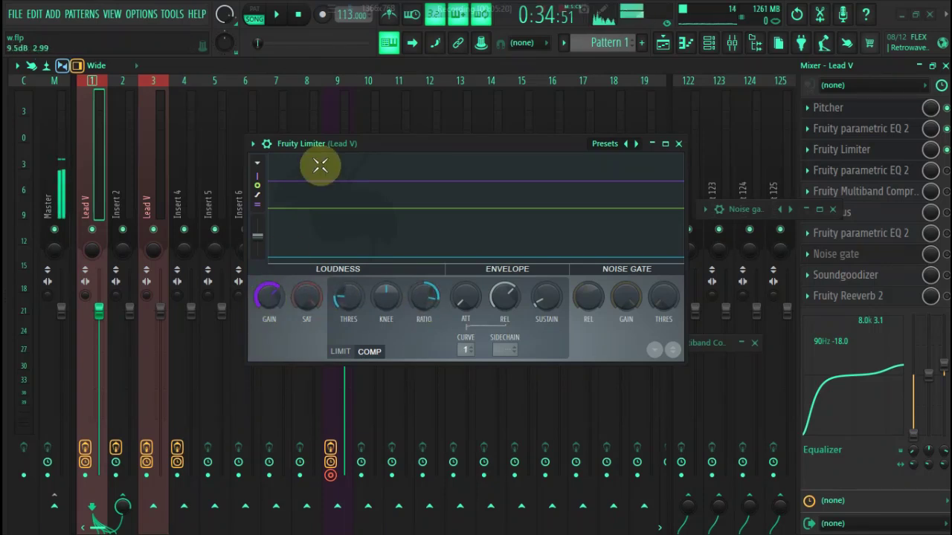
left_click_drag(365, 144, 346, 127)
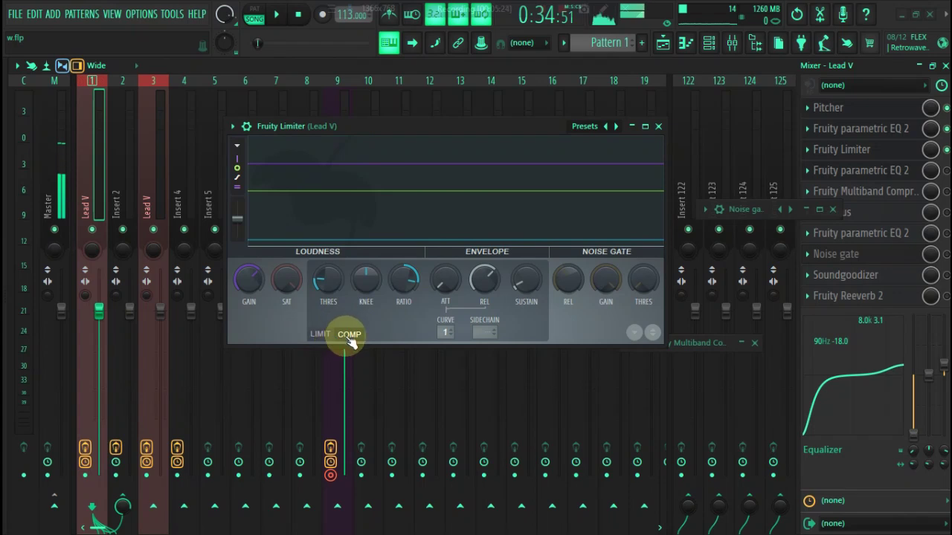
left_click(317, 268)
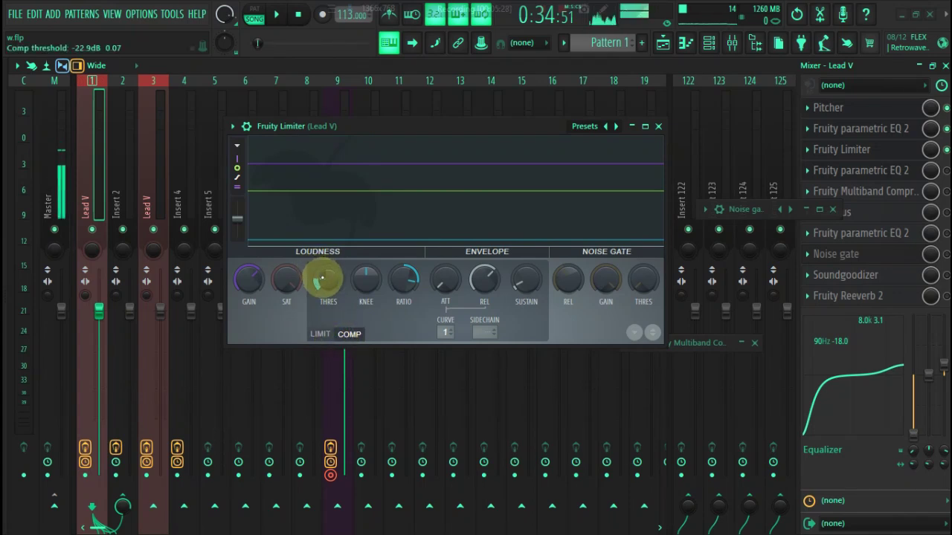
scroll(363, 277, "down", 5)
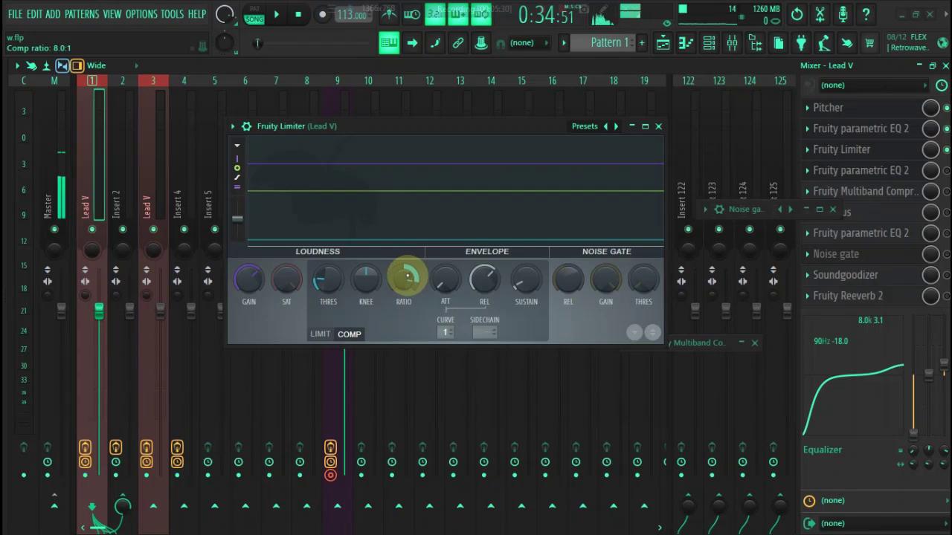
- Play the Lead V vocal through Fruity Limiter in short passes and examine its gain and saturation settings
key("space")
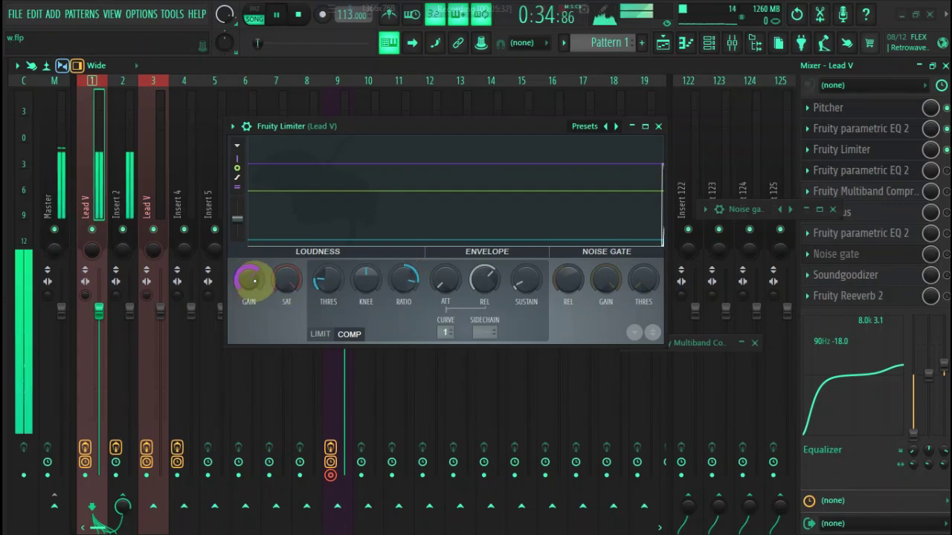
key("space")
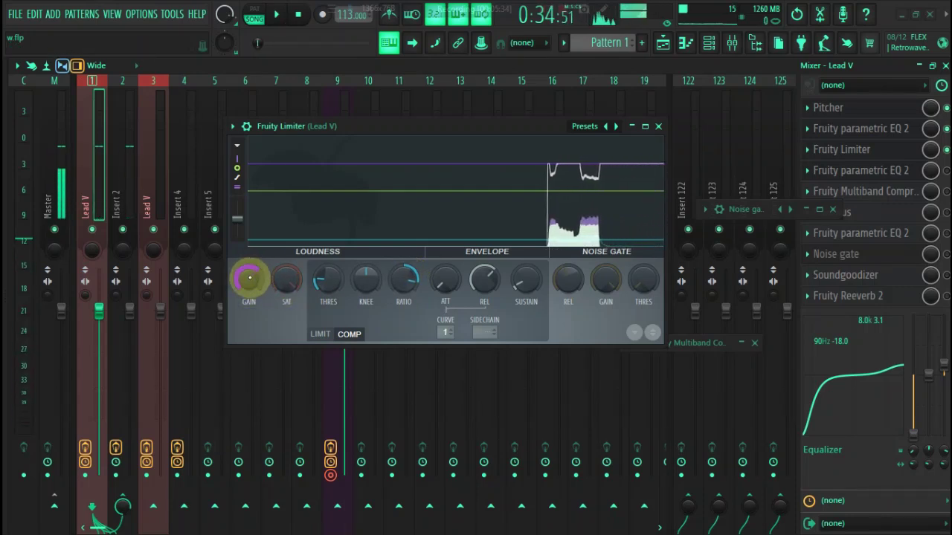
key("space")
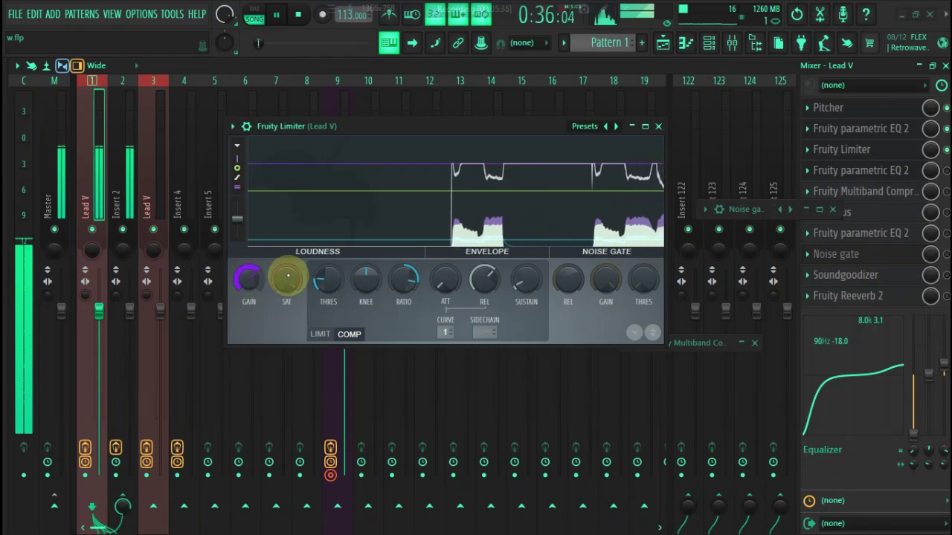
key("space")
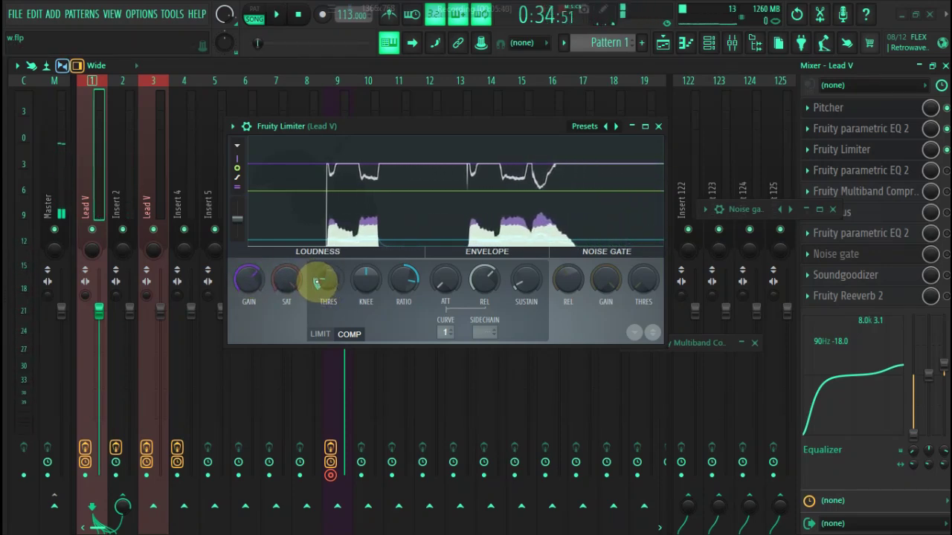
- Vary Fruity Limiter's compressor threshold during Lead V playback to compare the amount of compression, and stop playback
key("space")
left_click_drag(316, 283, 316, 324)
left_click(318, 281)
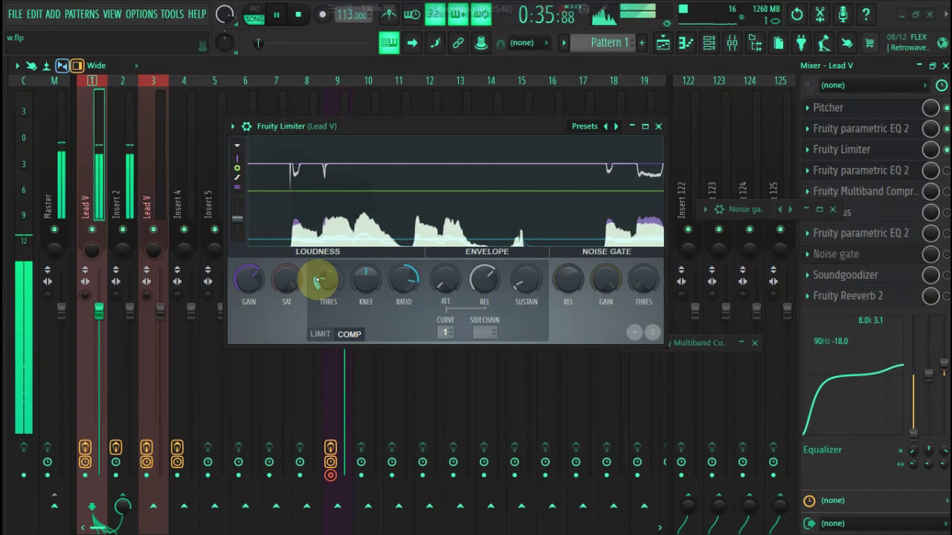
key("space")
left_click_drag(318, 281, 328, 281)
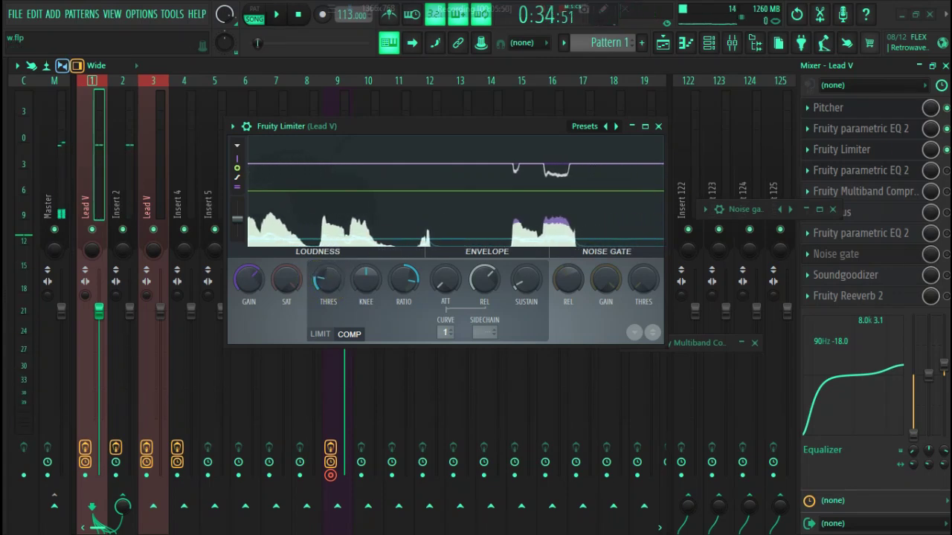
- Enable the second Fruity parametric EQ 2 on Lead V, close Fruity Limiter, and bring the EQ window fully into view
left_click(901, 171)
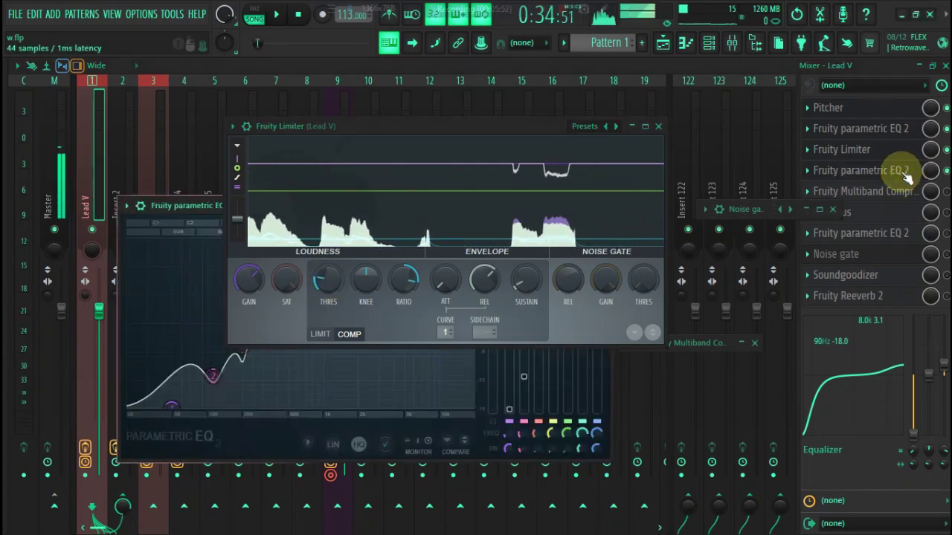
left_click(658, 127)
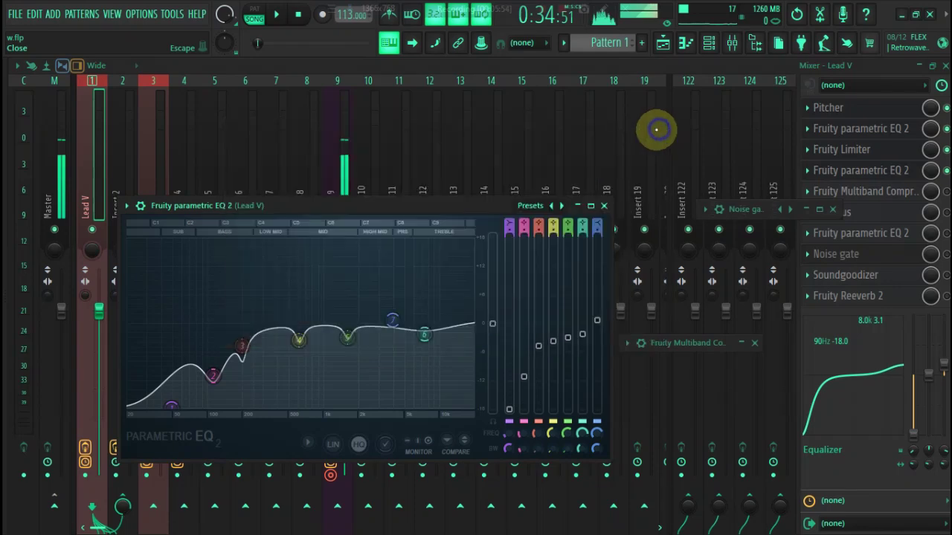
left_click_drag(382, 202, 489, 122)
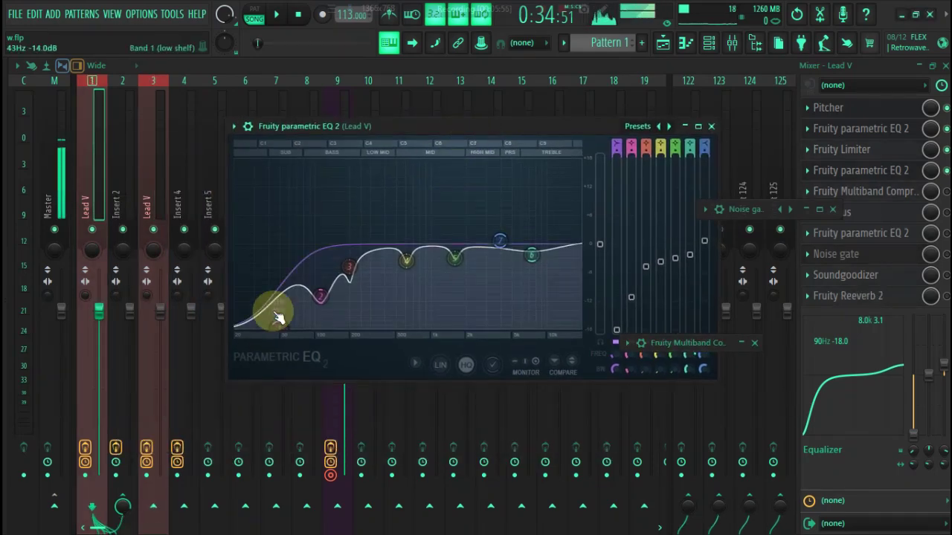
- Examine the low-shelf roll-off and the cuts on bands 2 to 5 of the second EQ with the Lead V vocal
left_click_drag(277, 316, 288, 313)
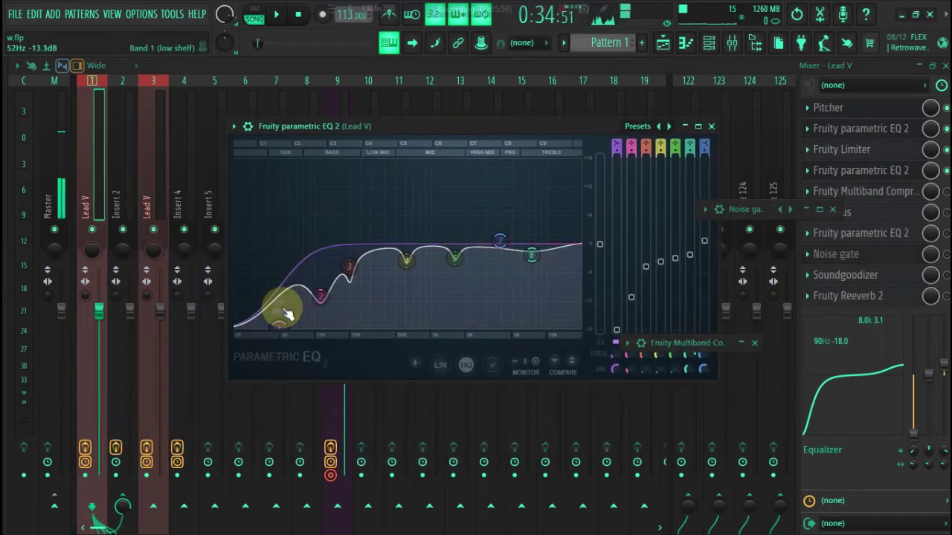
left_click_drag(288, 313, 272, 329)
mouse_move(320, 296)
left_mouse_down()
mouse_move(314, 272)
mouse_move(319, 296)
left_mouse_up()
mouse_move(350, 266)
left_mouse_down()
mouse_move(345, 288)
mouse_move(348, 281)
left_mouse_up()
mouse_move(455, 258)
left_mouse_down()
mouse_move(458, 278)
mouse_move(466, 254)
left_mouse_up()
left_click_drag(404, 255, 416, 275)
mouse_move(348, 266)
left_mouse_down()
mouse_move(346, 293)
mouse_move(357, 270)
mouse_move(346, 263)
mouse_move(351, 274)
left_mouse_up()
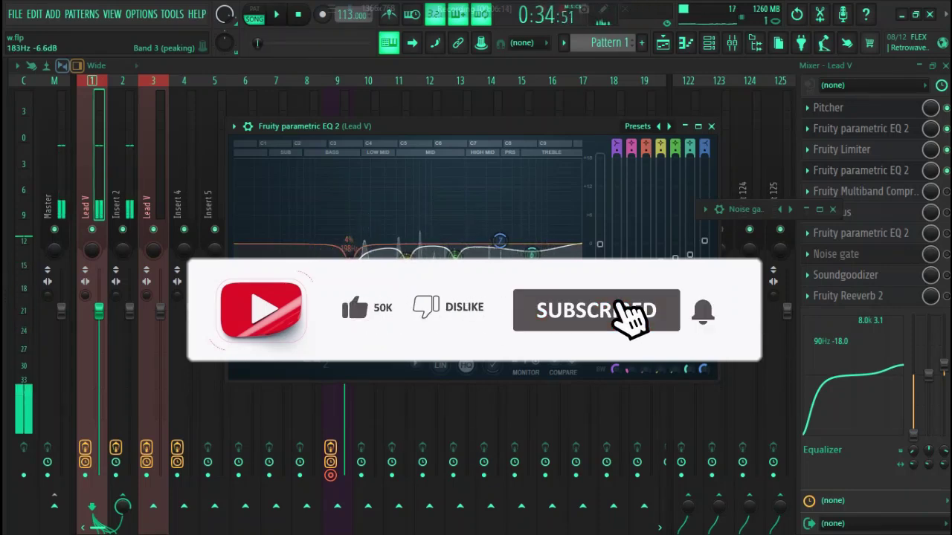
left_click_drag(406, 253, 385, 203)
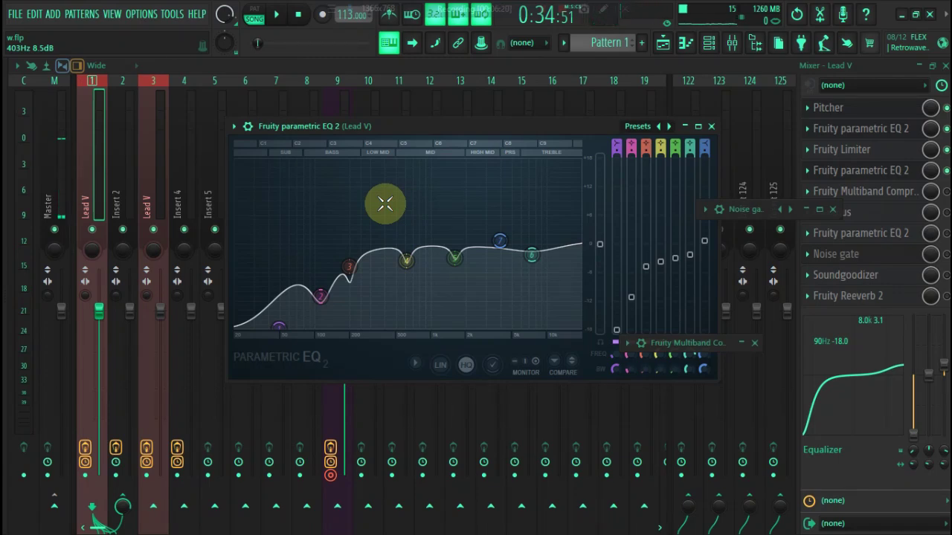
left_click_drag(391, 123, 373, 114)
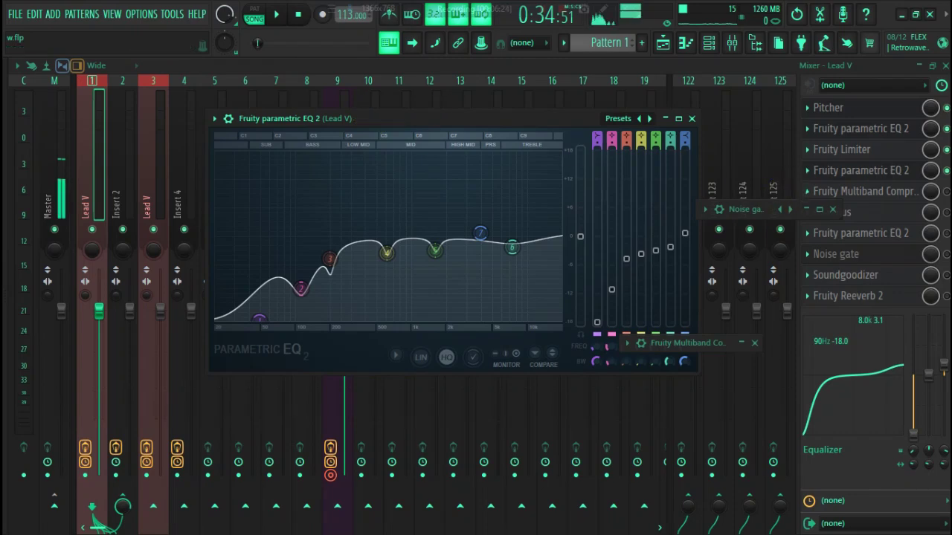
- Enable Fruity Multiband Compressor on Lead V, play the vocal through it, and examine its master gain
left_click(943, 165)
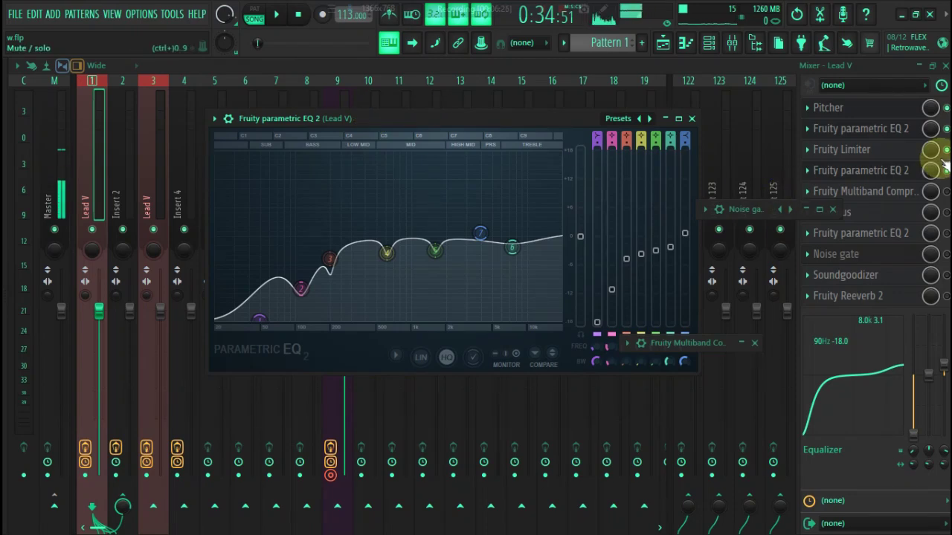
left_click(916, 191)
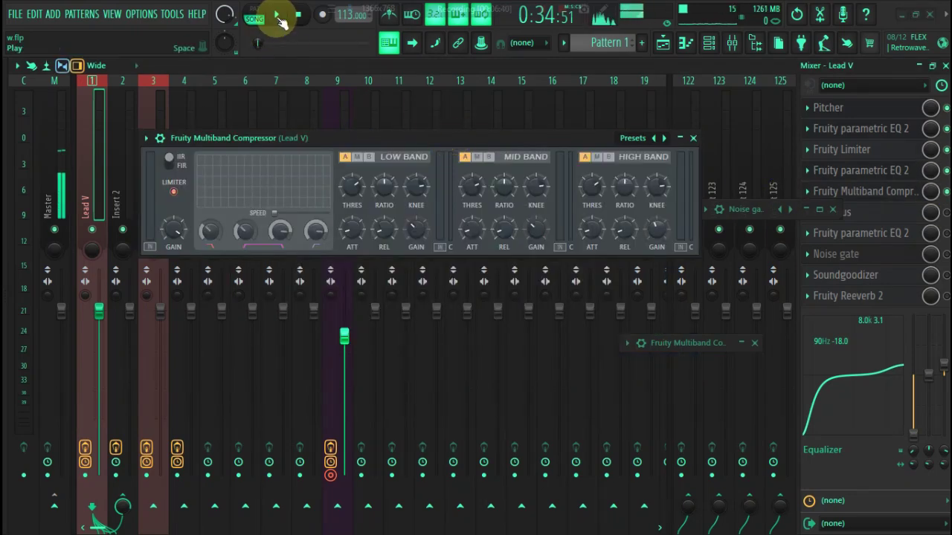
left_click(175, 234)
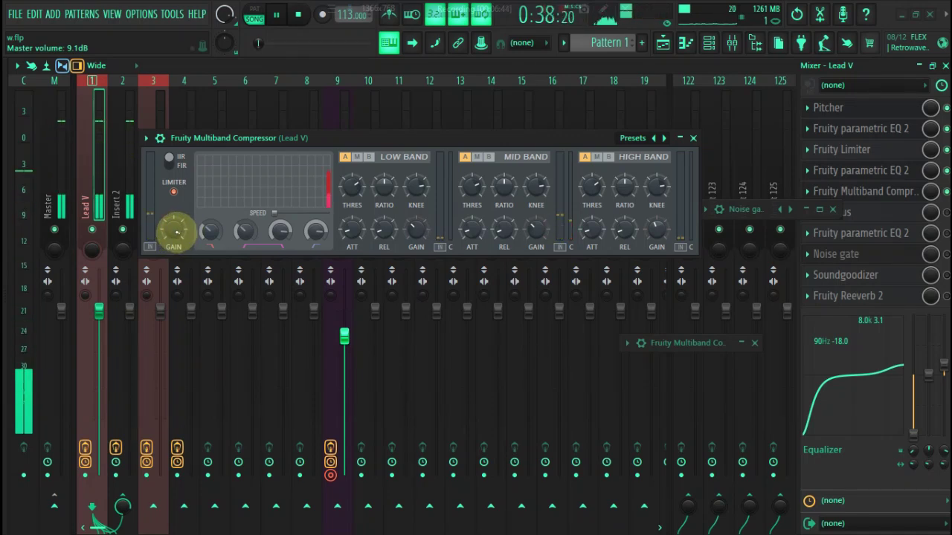
key("space")
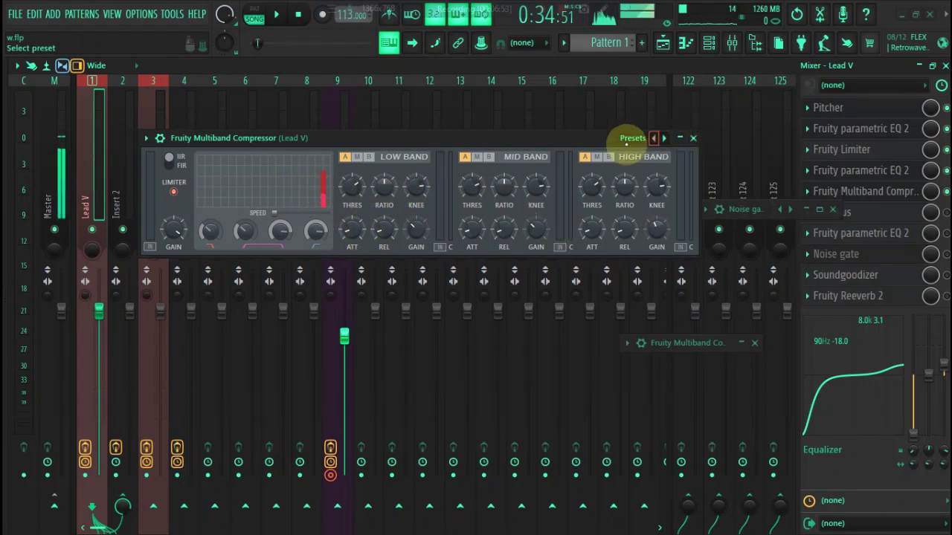
- Enable Maximus on Lead V, look through its de-essing presets, and audition the vocal through it
left_click(631, 138)
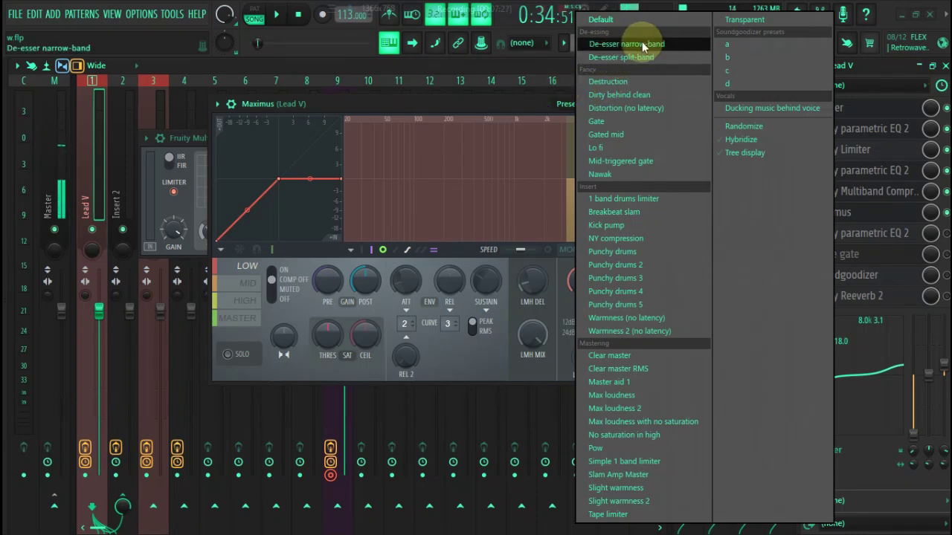
left_click(875, 63)
key("space")
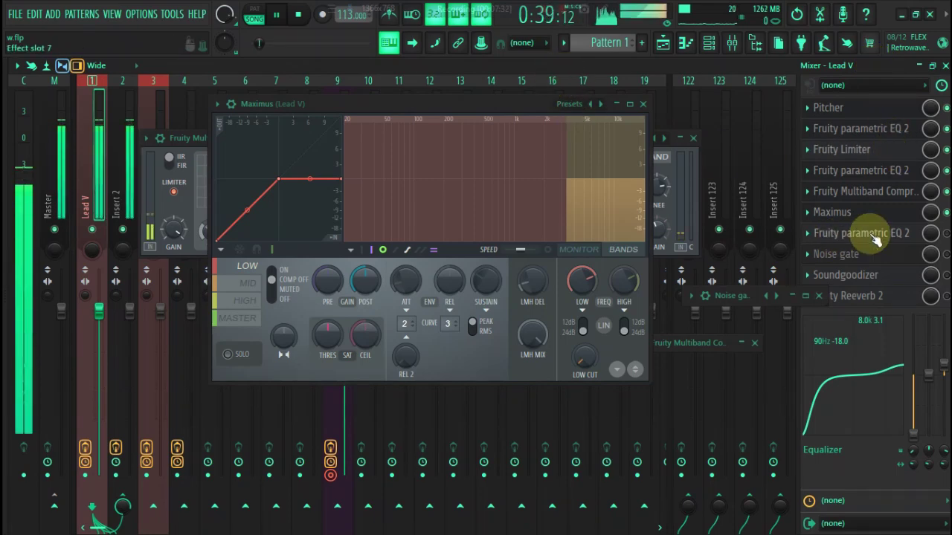
key("space")
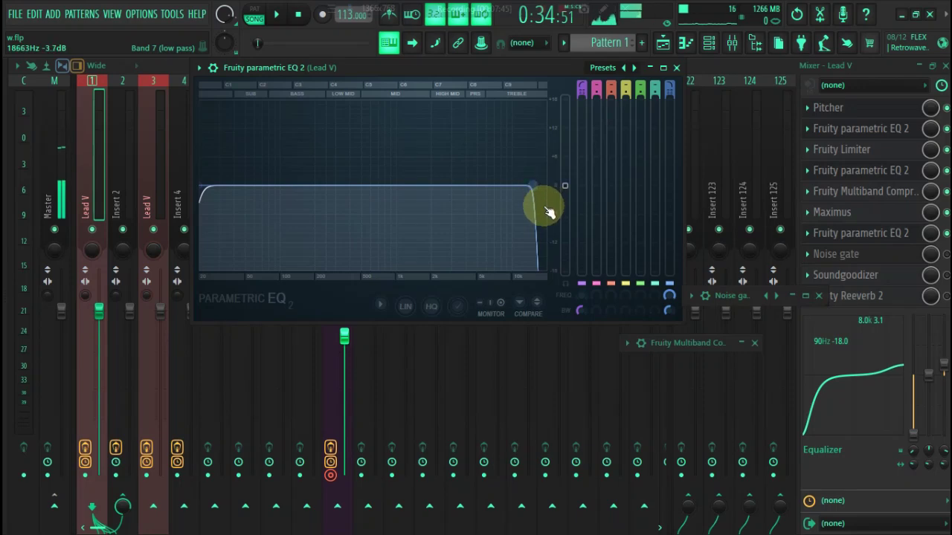
- Enable the third Fruity parametric EQ 2 on Lead V, examine its band 7 low-pass and band options, and close it
left_click_drag(546, 206, 543, 188)
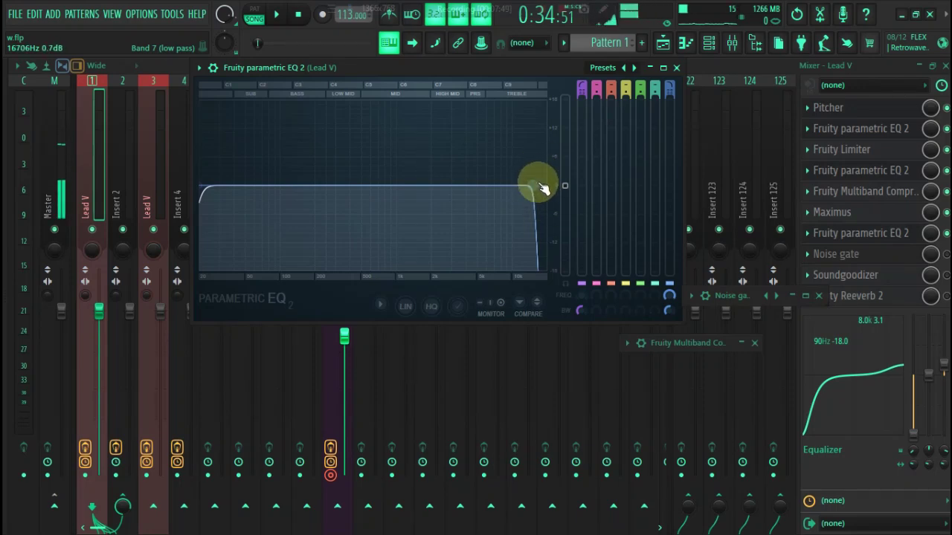
right_click(537, 185)
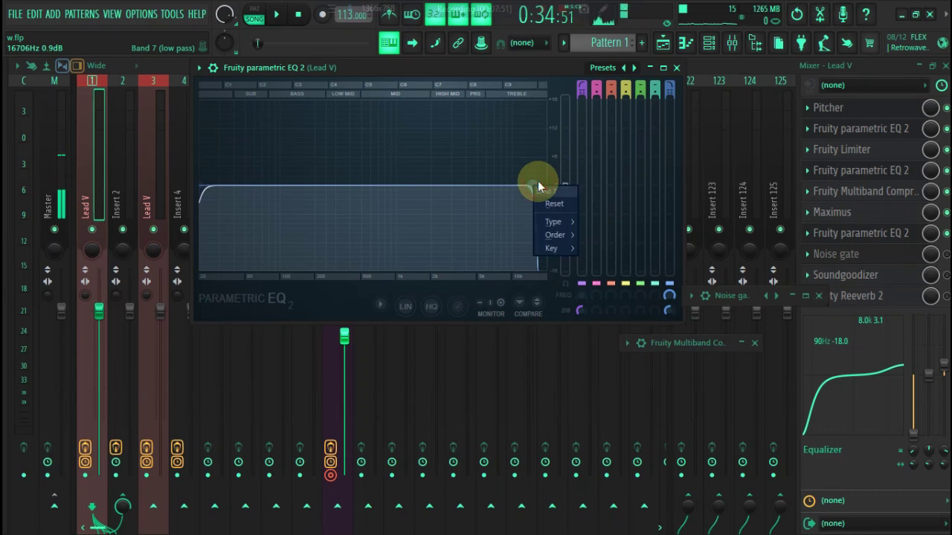
key("Escape")
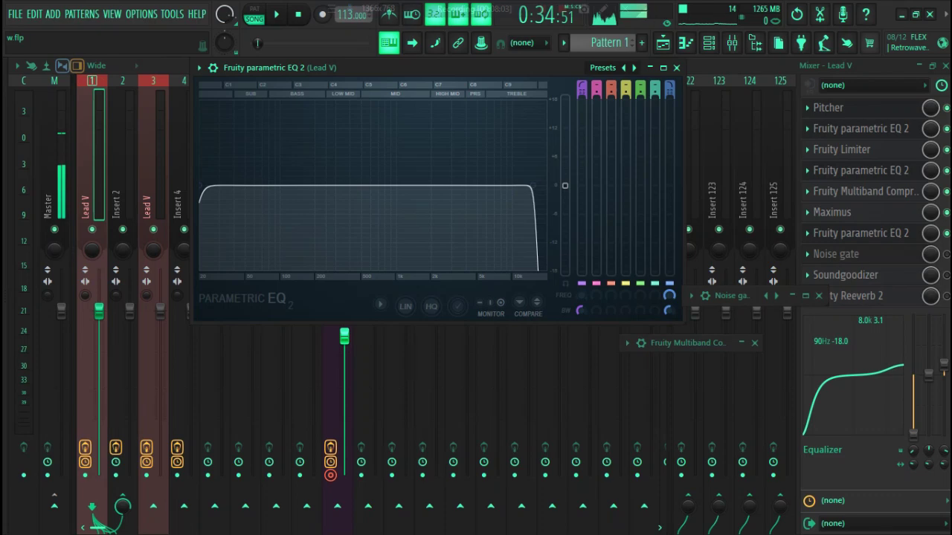
key("Escape")
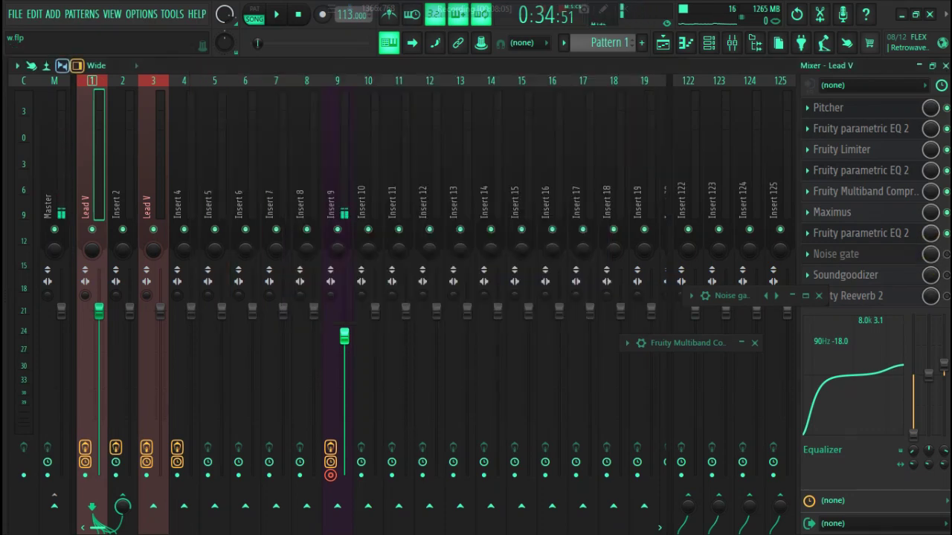
- Enable the Noise gate on Lead V and bring its window into clear view
left_click(887, 258)
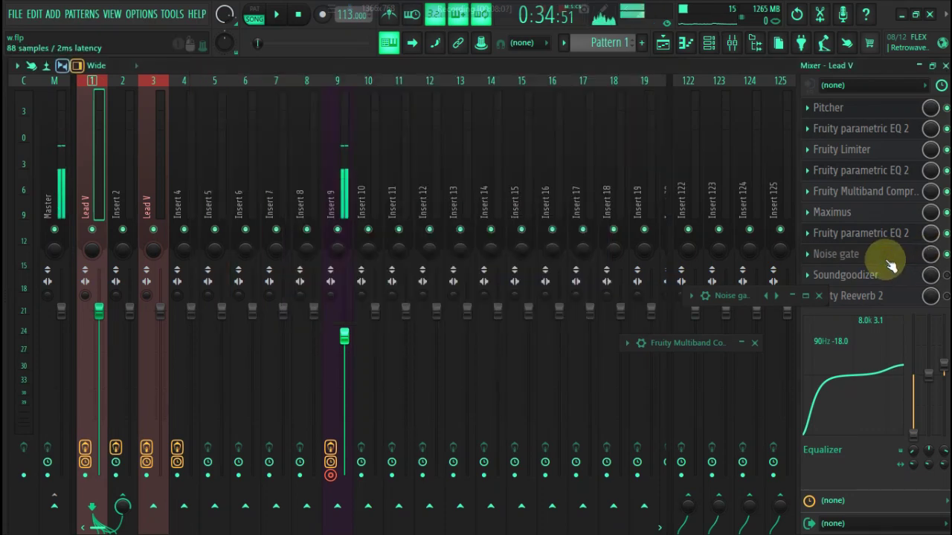
left_click(505, 209)
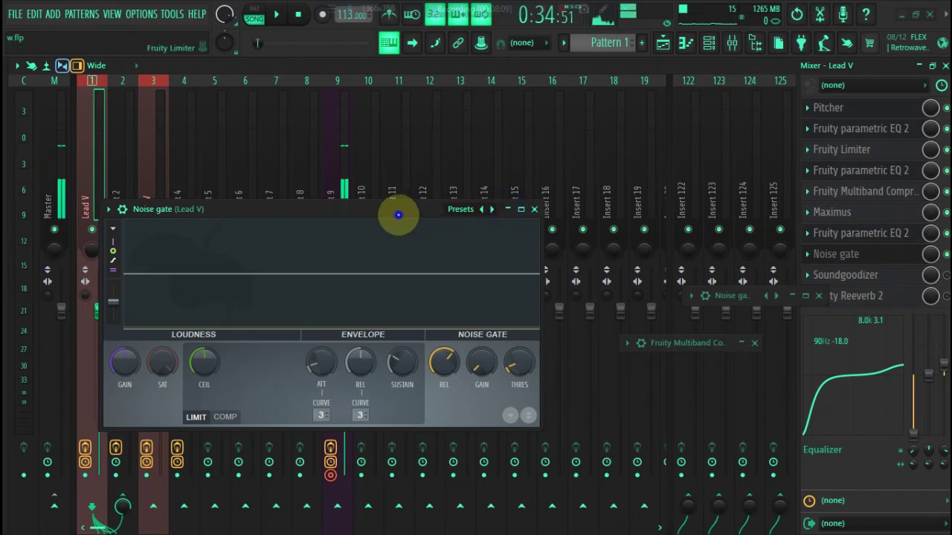
left_click_drag(399, 215, 444, 135)
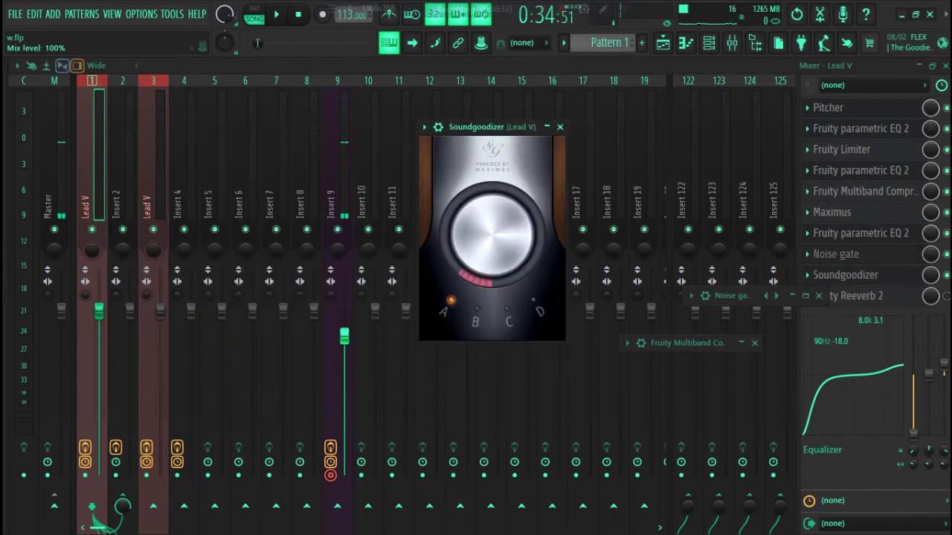
- Enable Soundgoodizer on Lead V and audition the vocal through it
left_click(943, 274)
key("space")
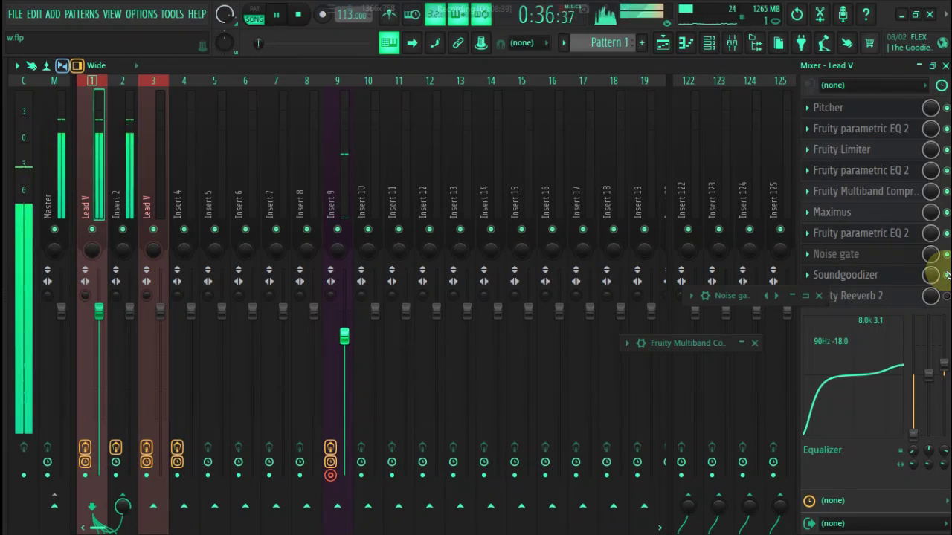
key("space")
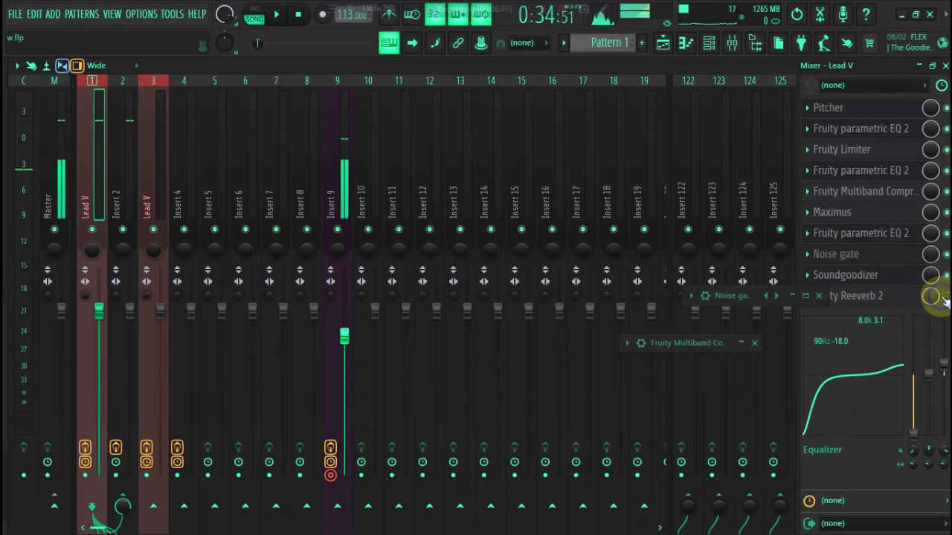
- Enable Fruity Reeverb 2 on Lead V, play the vocal through it with its window in view, and close it
left_click(903, 296)
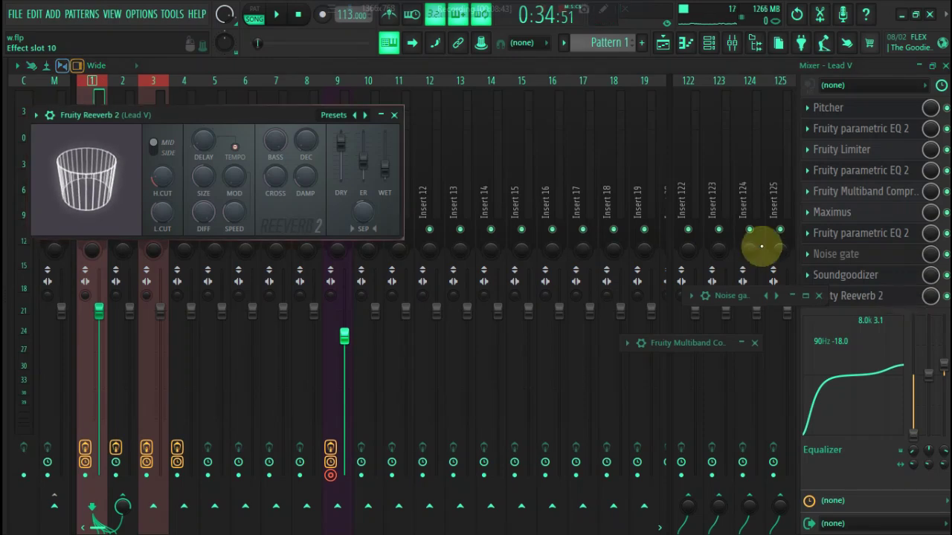
left_click_drag(282, 106, 486, 115)
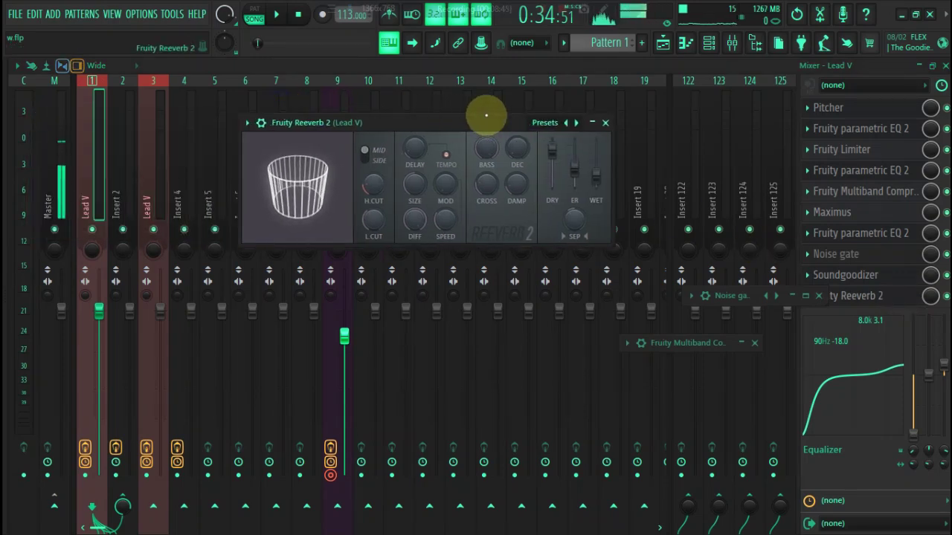
key("space")
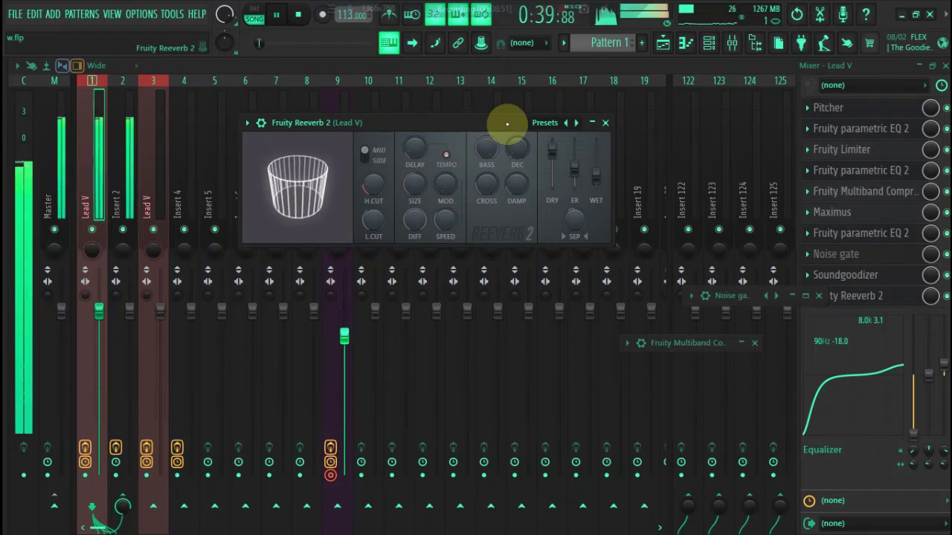
key("space")
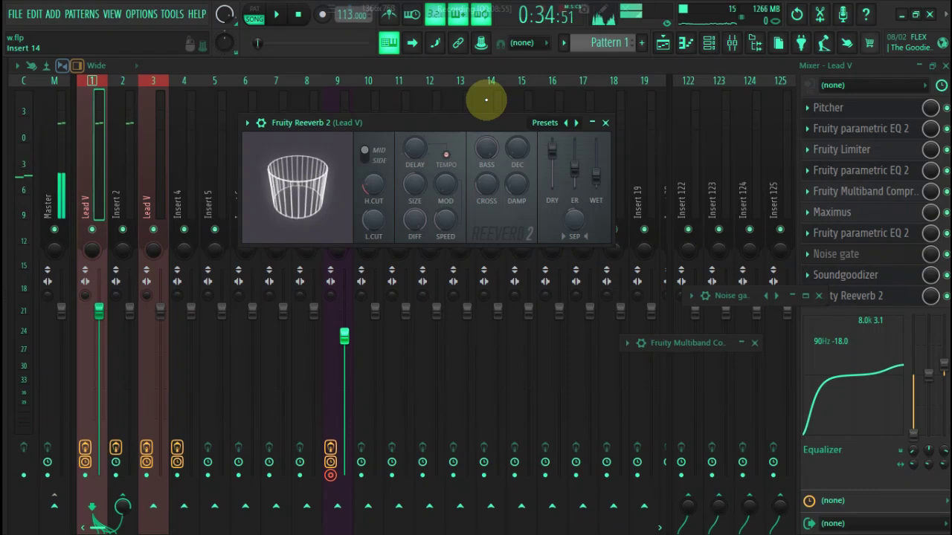
left_click_drag(484, 119, 484, 132)
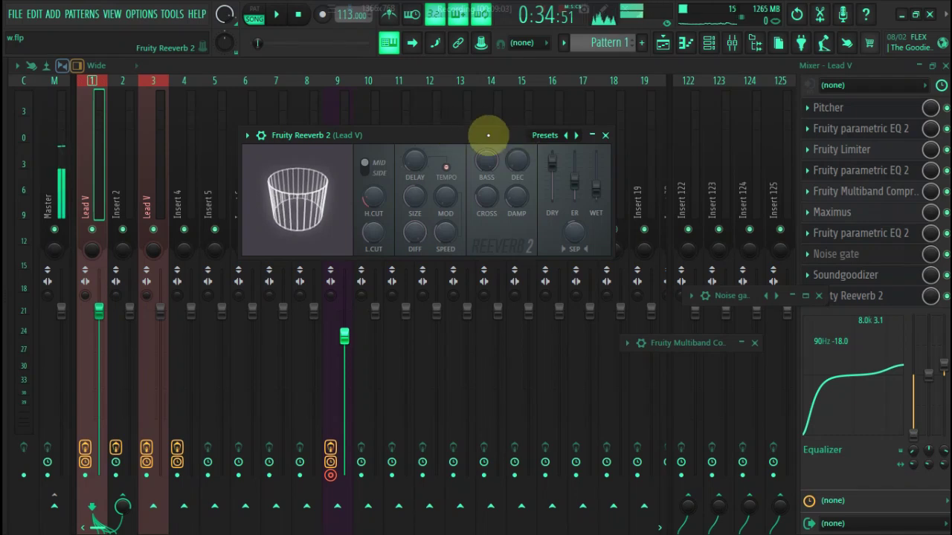
key("Escape")
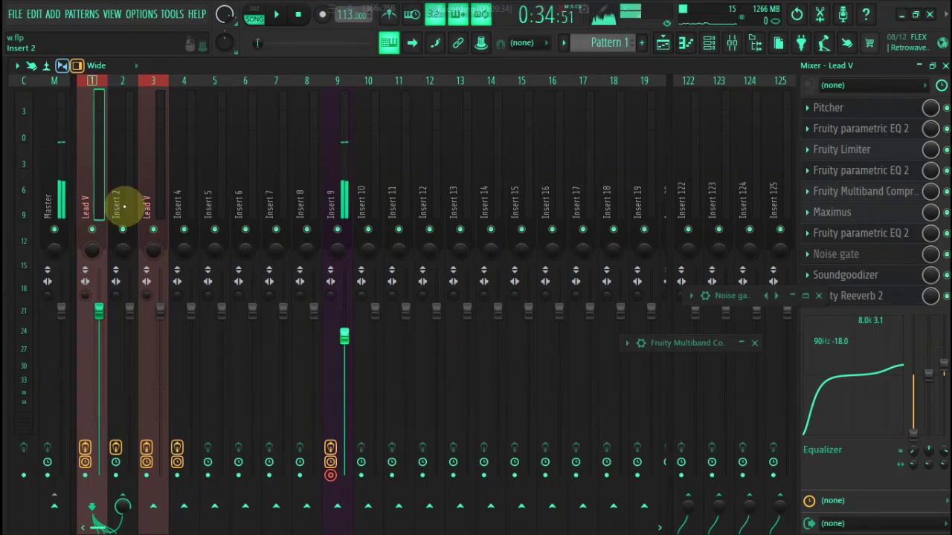
- Switch between the Lead V and Insert 2 tracks to compare their effect slots, ending on Insert 2
left_click(117, 206)
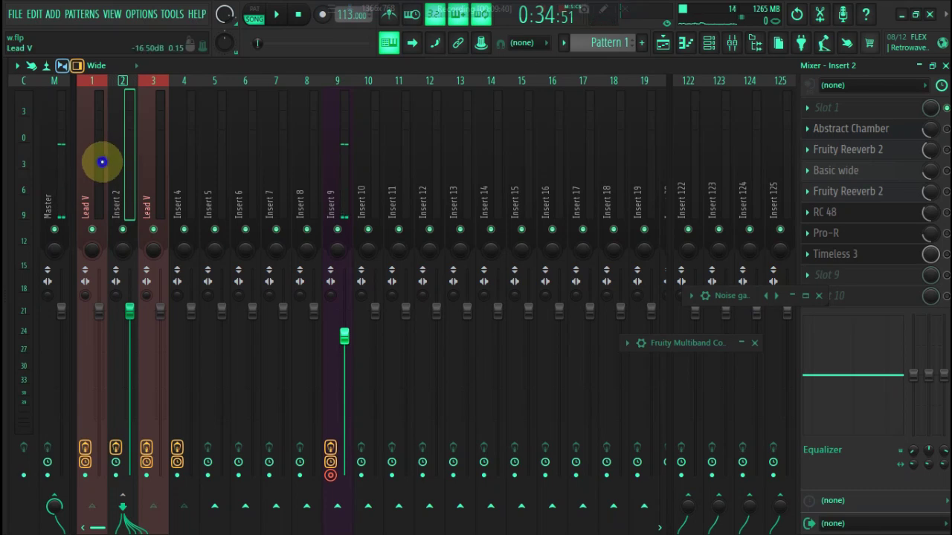
left_click(101, 160)
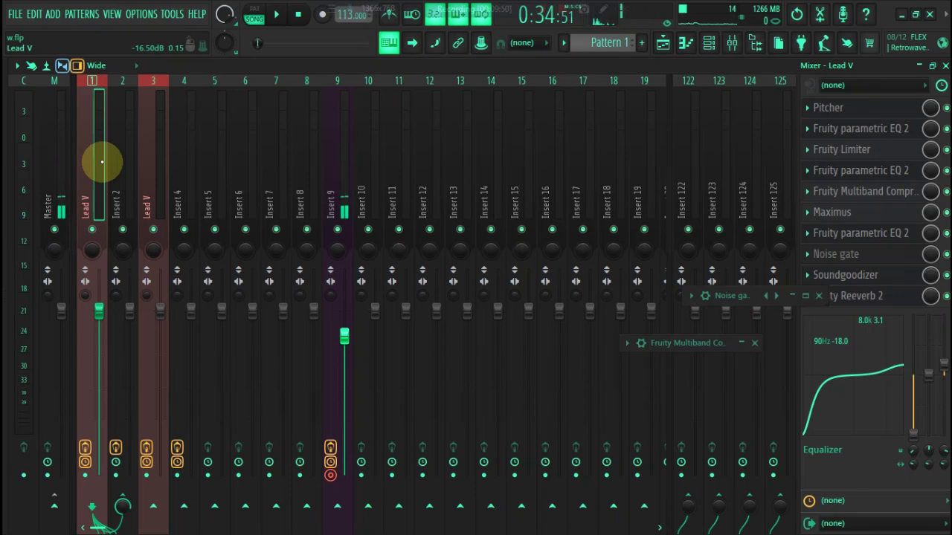
right_click(127, 164)
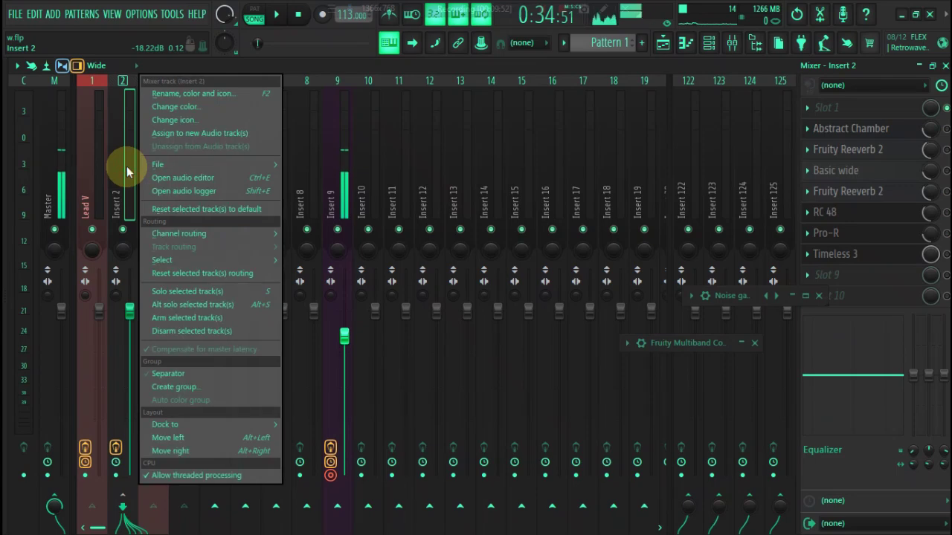
left_click(128, 167)
right_click(93, 186)
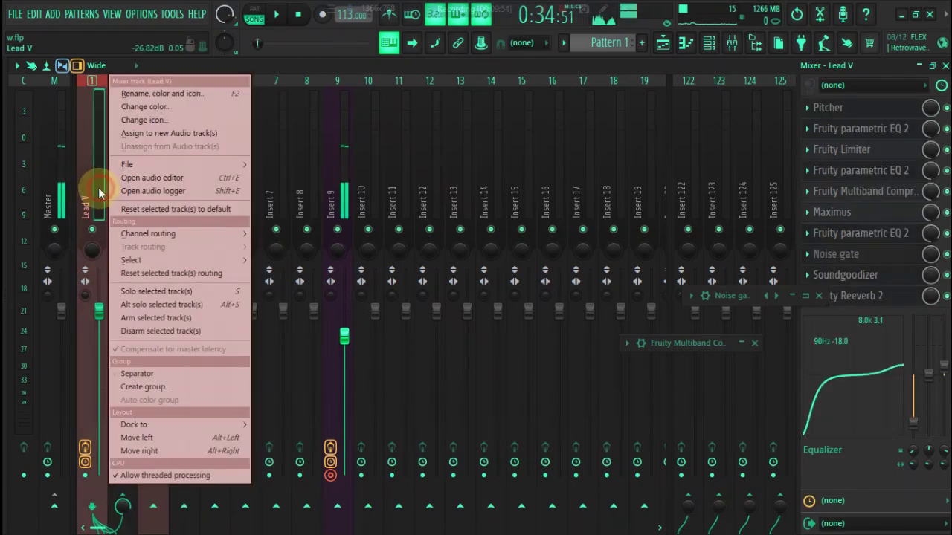
left_click(94, 188)
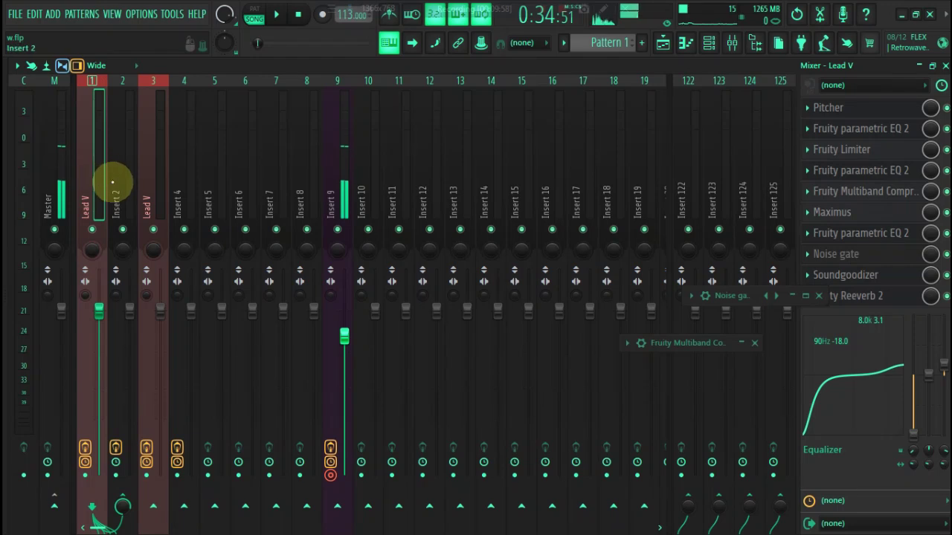
left_click(113, 184)
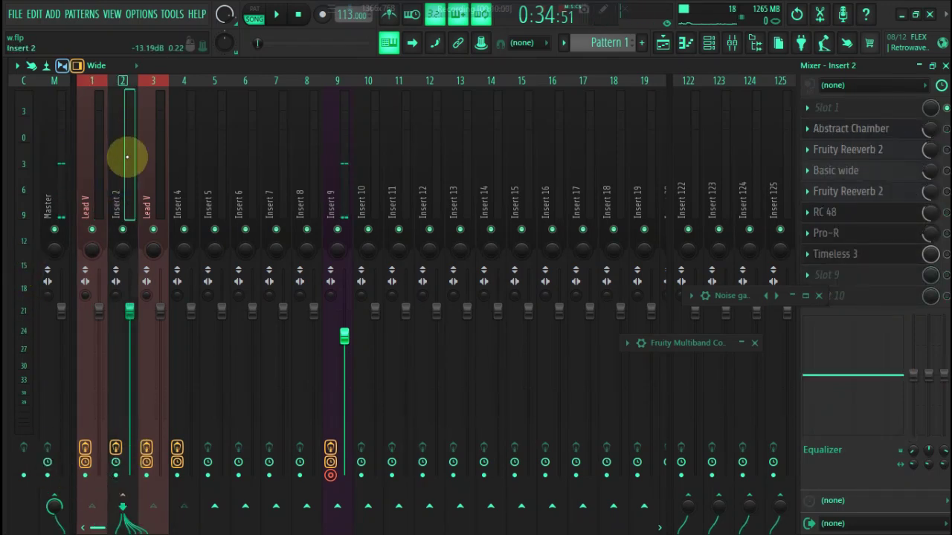
- Enable Abstract Chamber on Insert 2, bring its window into view, and audition the vocal with this reverb
left_click(945, 129)
left_click(945, 130)
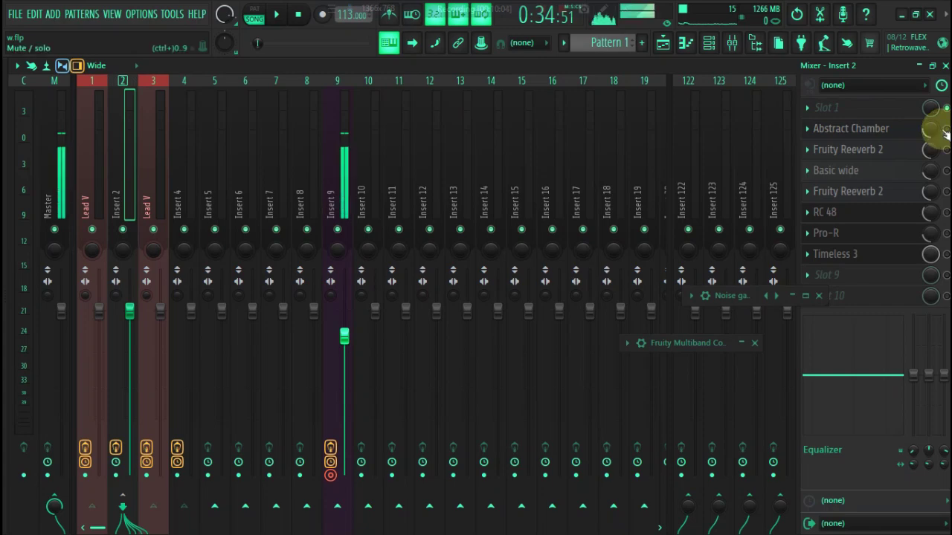
left_click(891, 133)
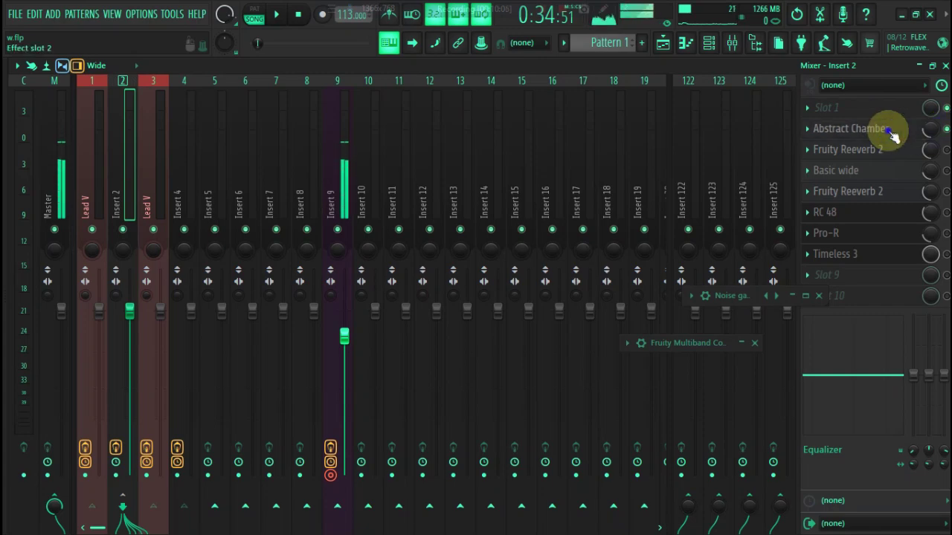
left_click_drag(382, 256, 533, 127)
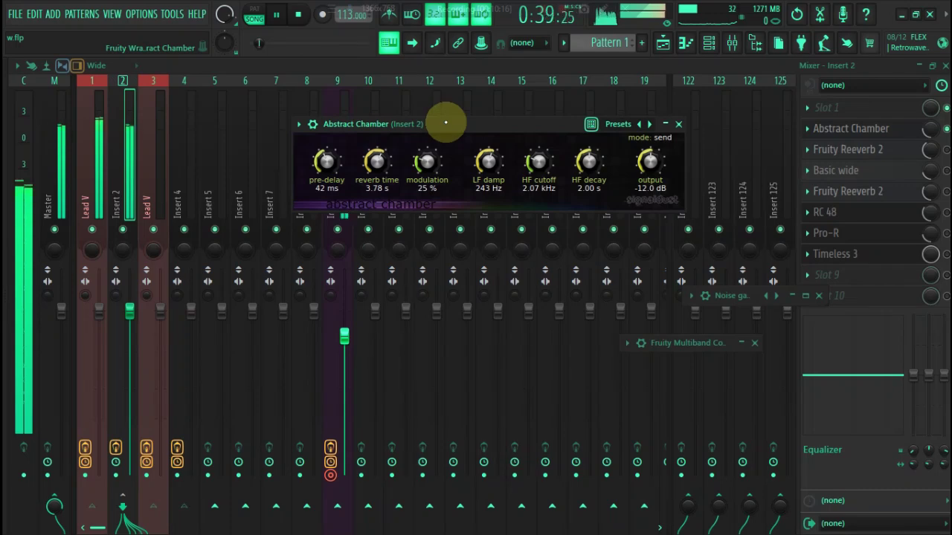
key("space")
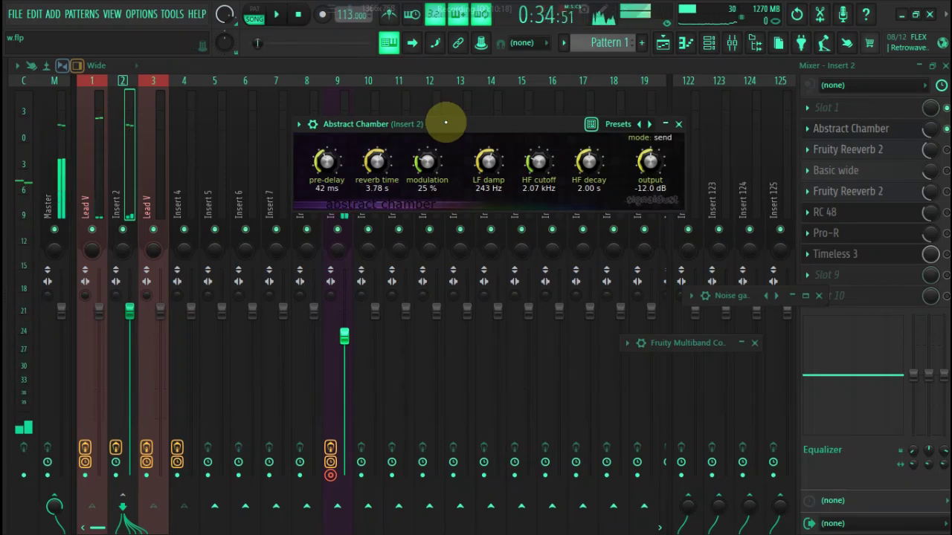
left_click_drag(445, 122, 440, 121)
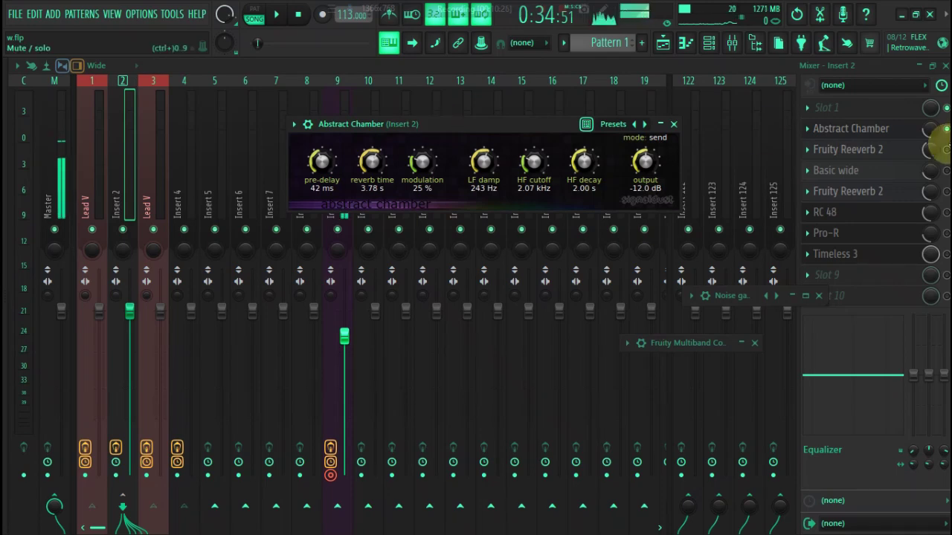
- Enable the first Fruity Reeverb 2 on Insert 2 and play the vocal through it with its window in view
left_click(897, 148)
key("space")
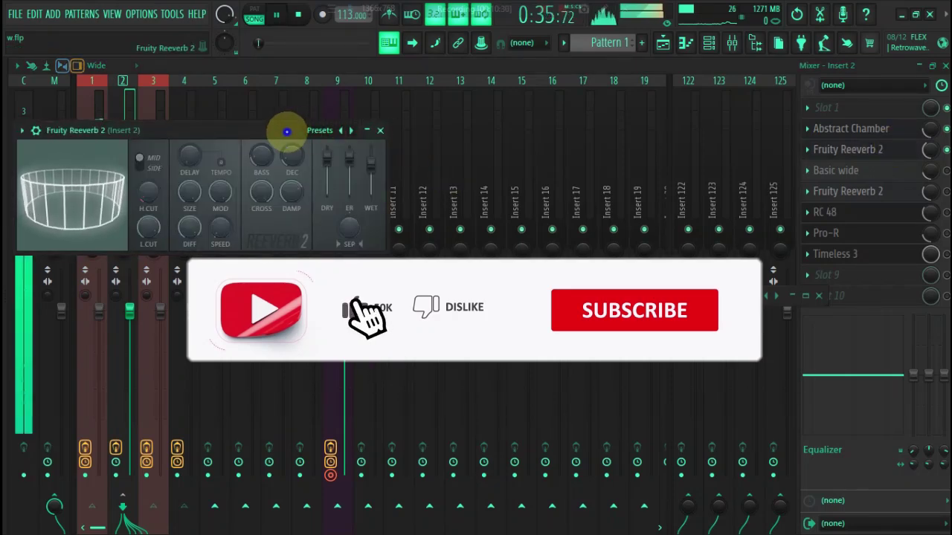
left_click_drag(283, 132, 453, 127)
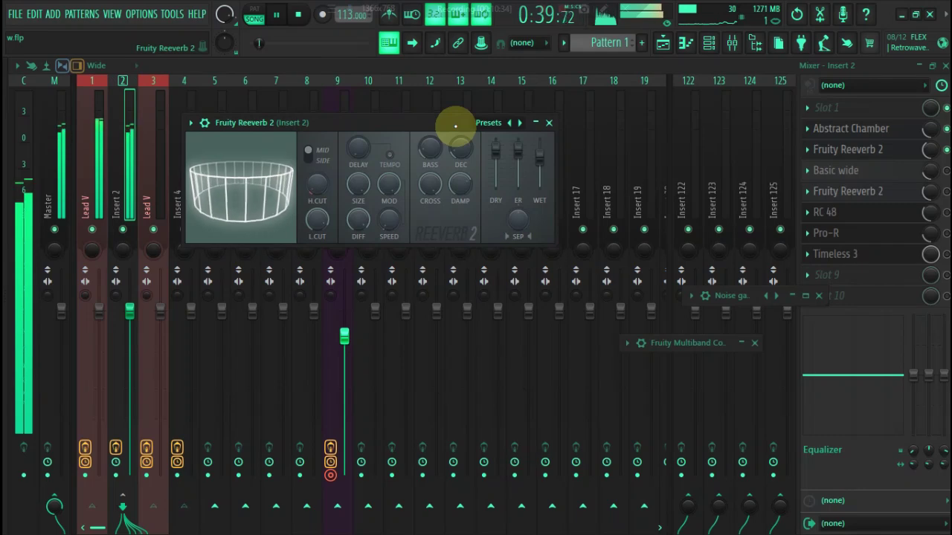
key("space")
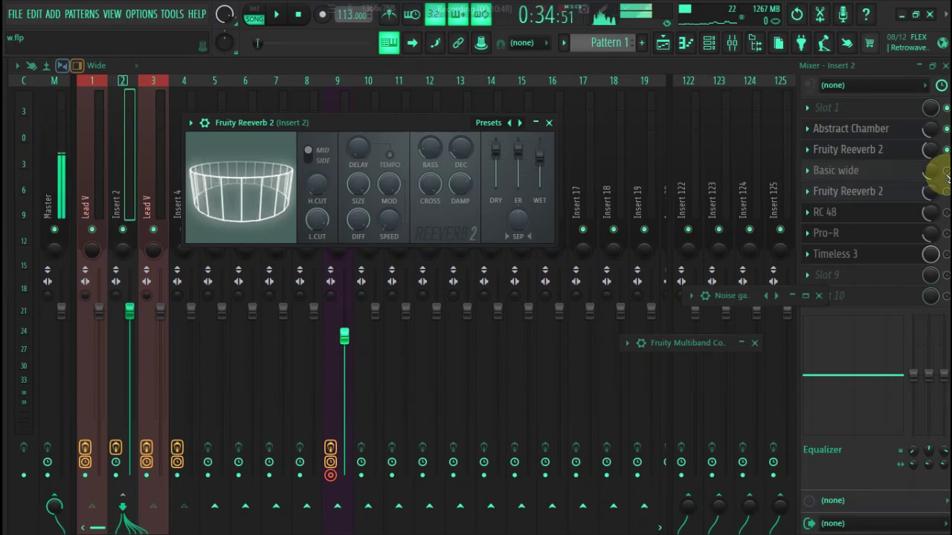
- Enable the Basic wide chorus on Insert 2, bring its window into view, and check the effect slots' mix levels
left_click(868, 172)
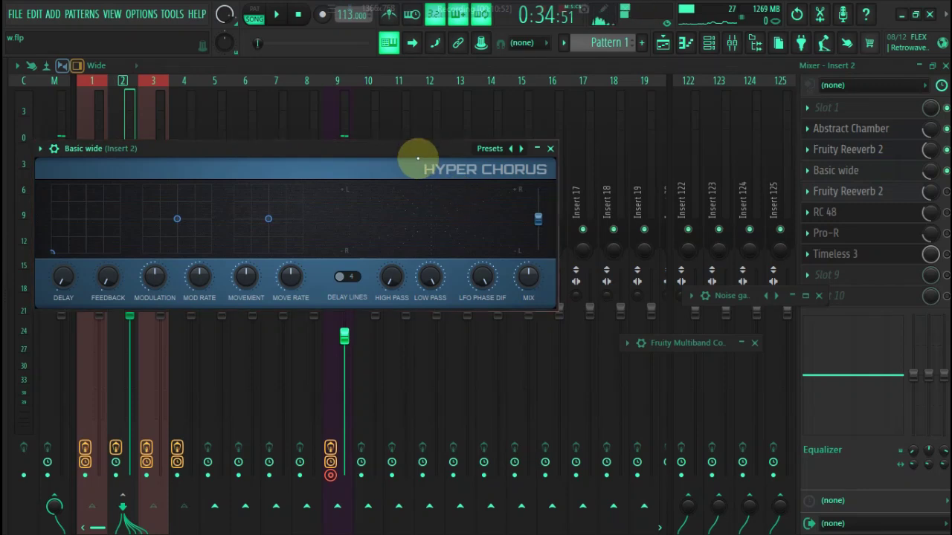
left_click_drag(418, 148, 461, 138)
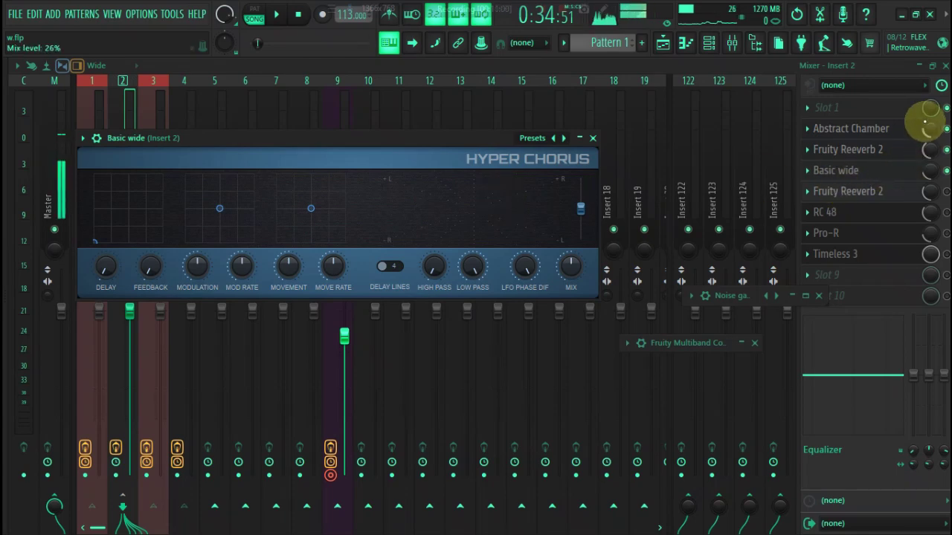
left_click(925, 125)
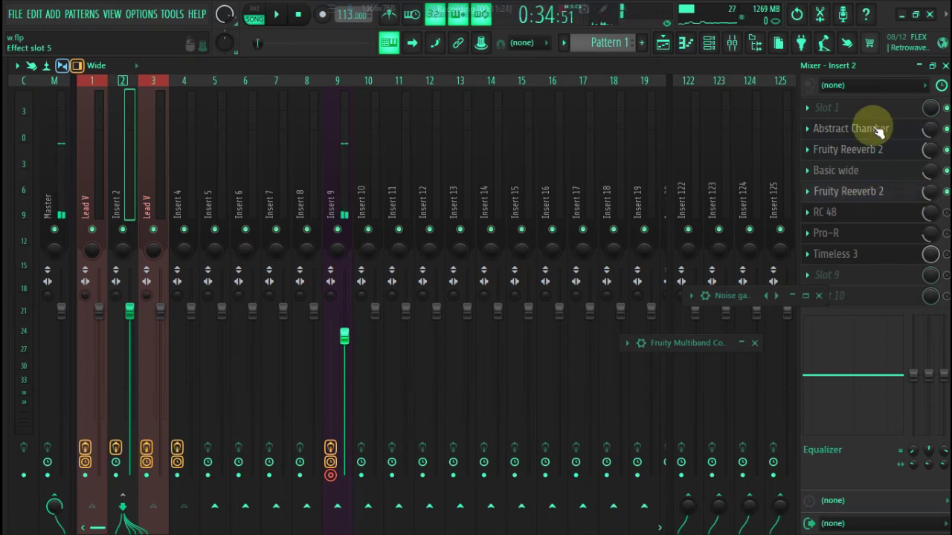
- Bring the window of Insert 2's second Fruity Reeverb 2 into view and play the vocal through it
left_click(881, 191)
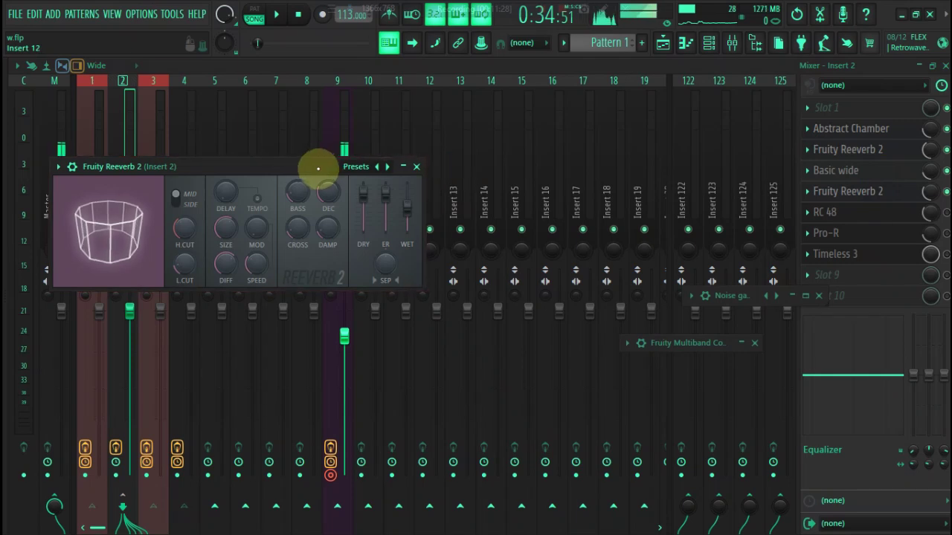
left_click_drag(314, 170, 404, 144)
key("space")
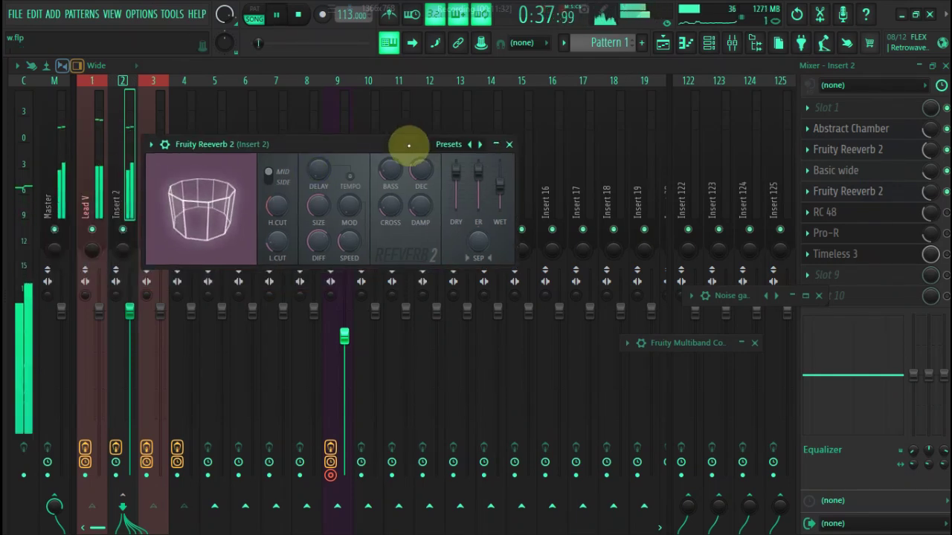
left_click_drag(408, 145, 501, 132)
key("space")
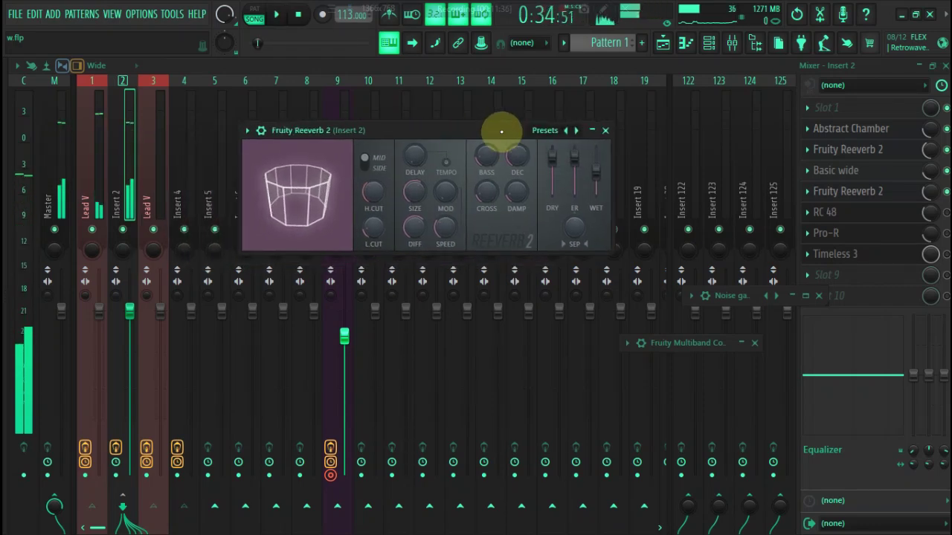
- Enable RC 48 on Insert 2, bring its window into view, and audition the vocal with its mix level at 100%
left_click(947, 214)
left_click(866, 221)
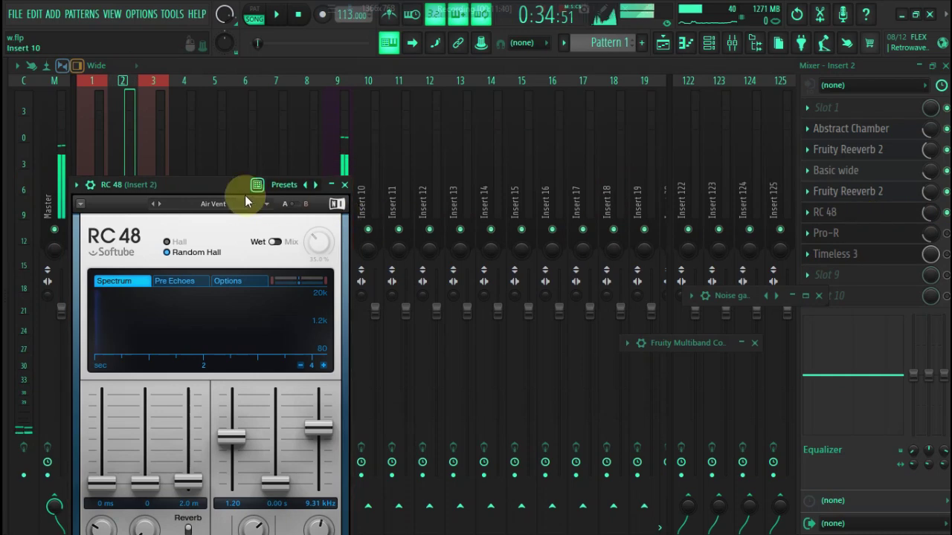
left_click_drag(209, 177, 519, 103)
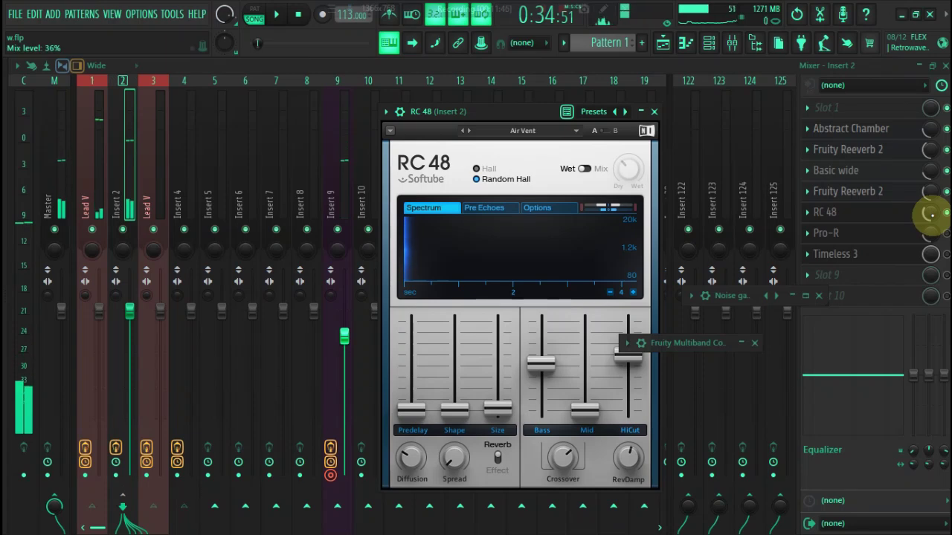
key("Escape")
key("space")
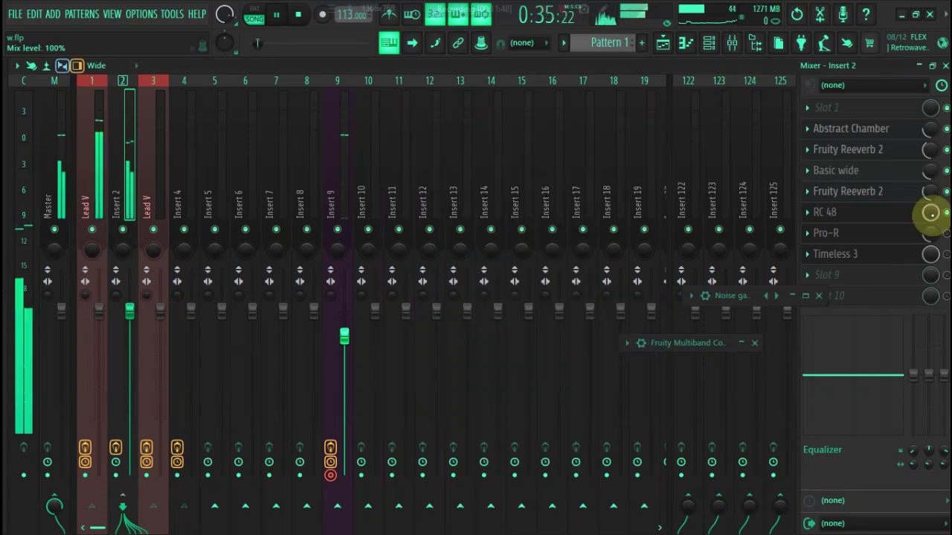
key("space")
- Set RC 48's mix level on Insert 2 to 28% and replay the vocal
left_click_drag(929, 213, 929, 222)
key("space")
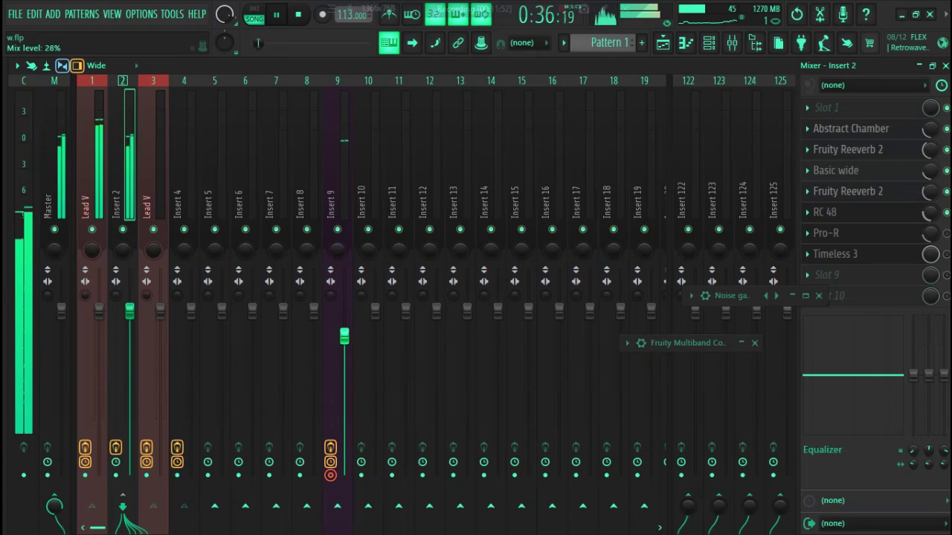
key("space")
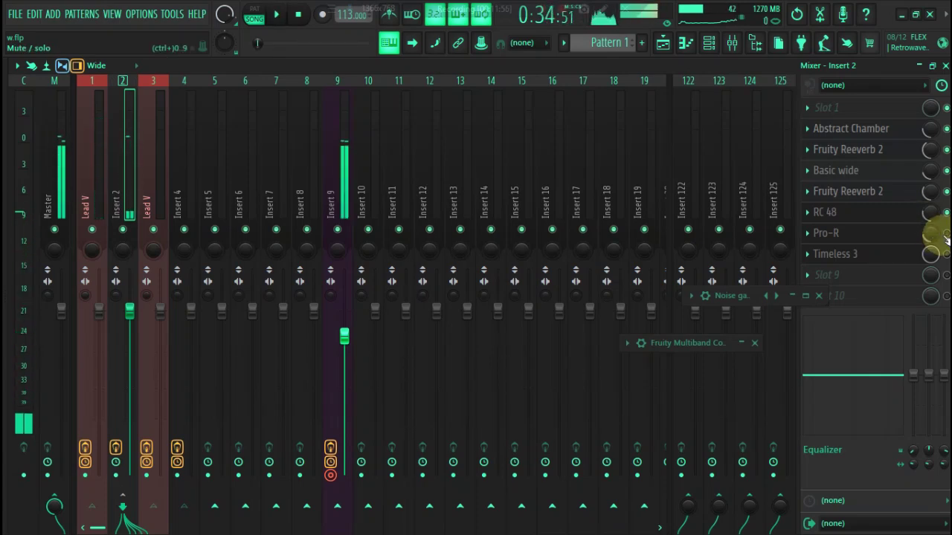
- Enable Pro-R on Insert 2, look over its EQ curves, and audition the vocal with its mix level at 100%
left_click(940, 234)
left_click_drag(556, 399, 538, 406)
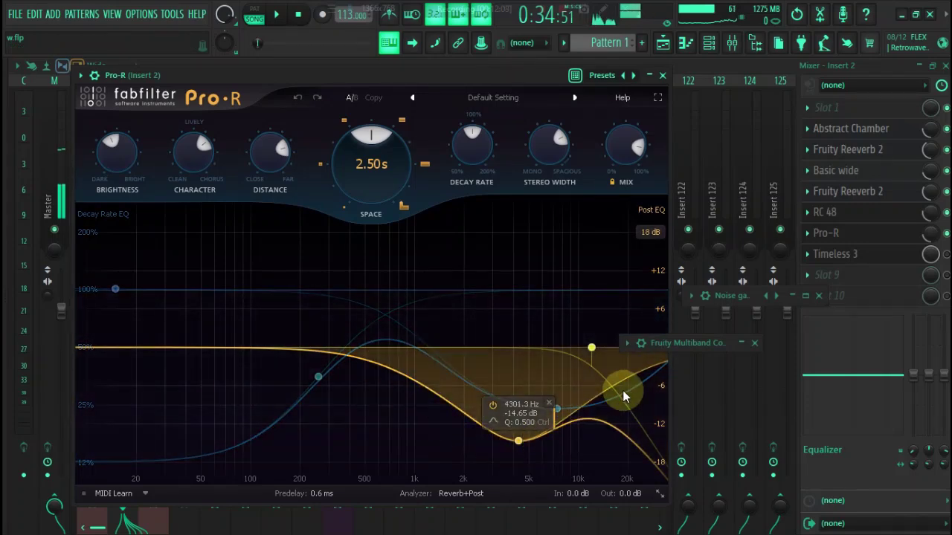
left_click(930, 233)
key("space")
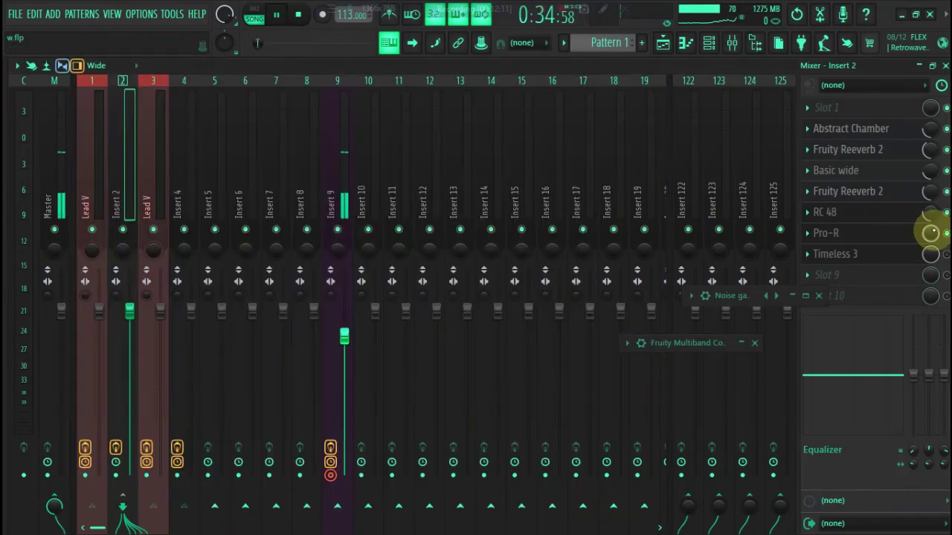
key("space")
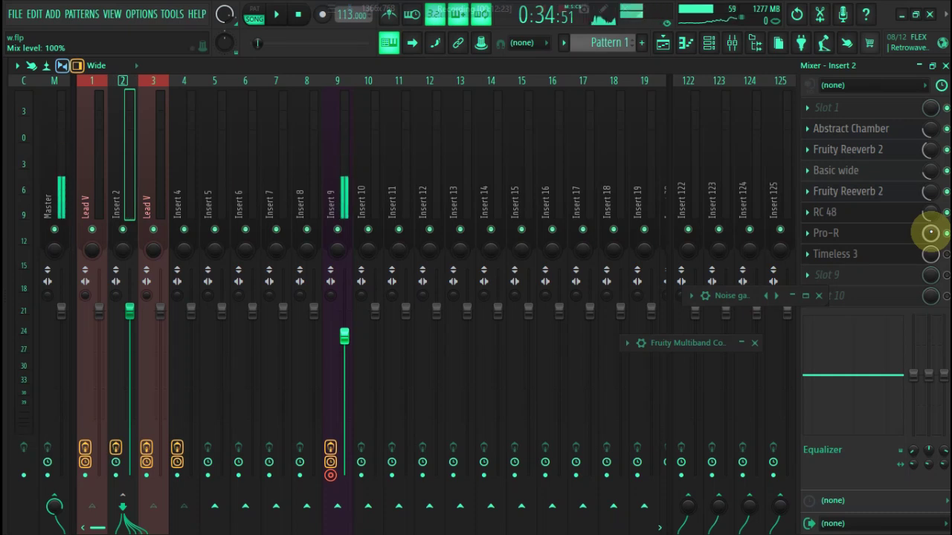
- Set Pro-R's mix level on Insert 2 to 31% and replay the vocal
mouse_move(930, 233)
left_mouse_down()
mouse_move(930, 223)
mouse_move(929, 233)
left_mouse_up()
key("space")
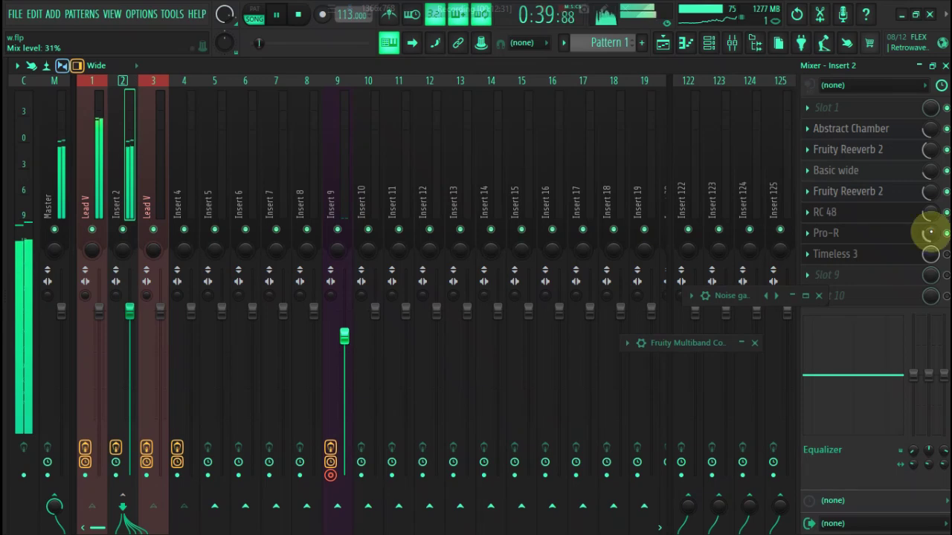
key("space")
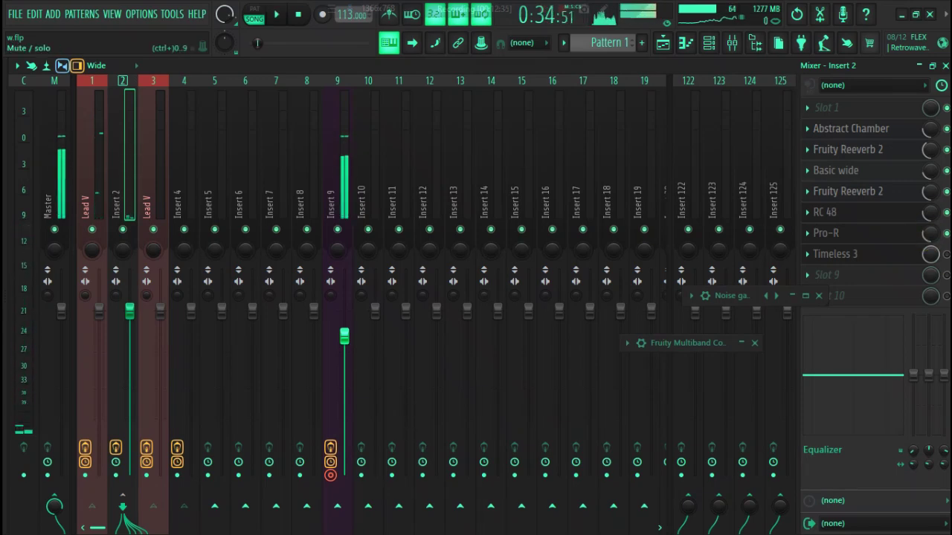
- Enable Timeless 3 on Insert 2, bring its delay settings into view, and close its window
left_click(886, 257)
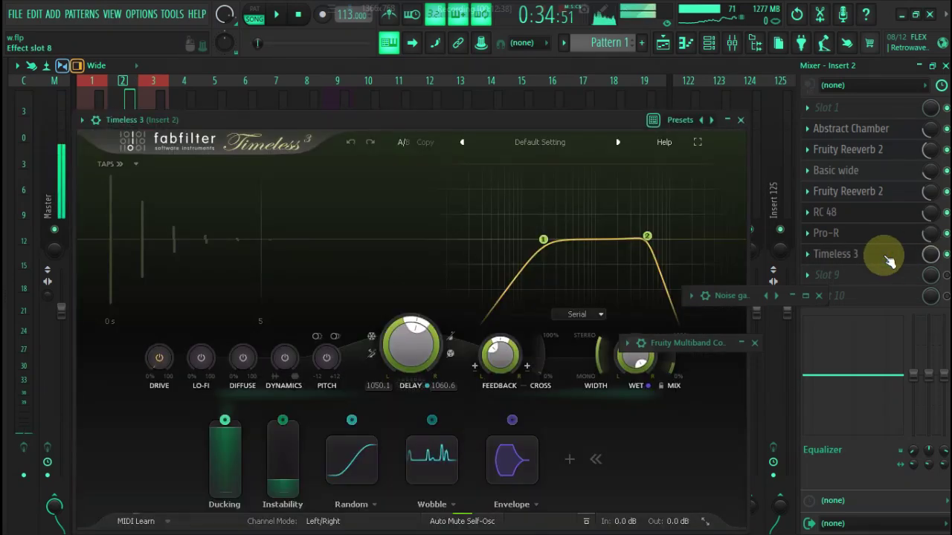
left_click_drag(599, 121, 585, 67)
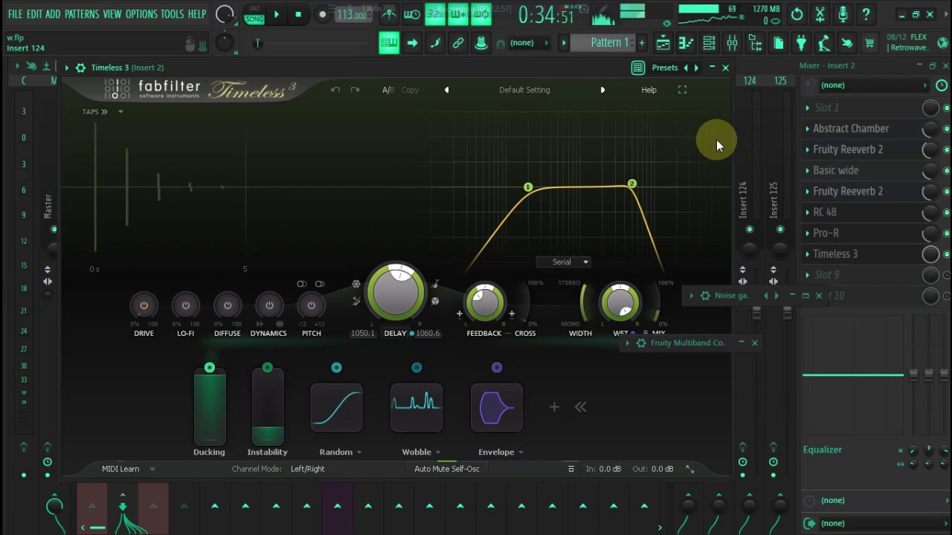
left_click(726, 69)
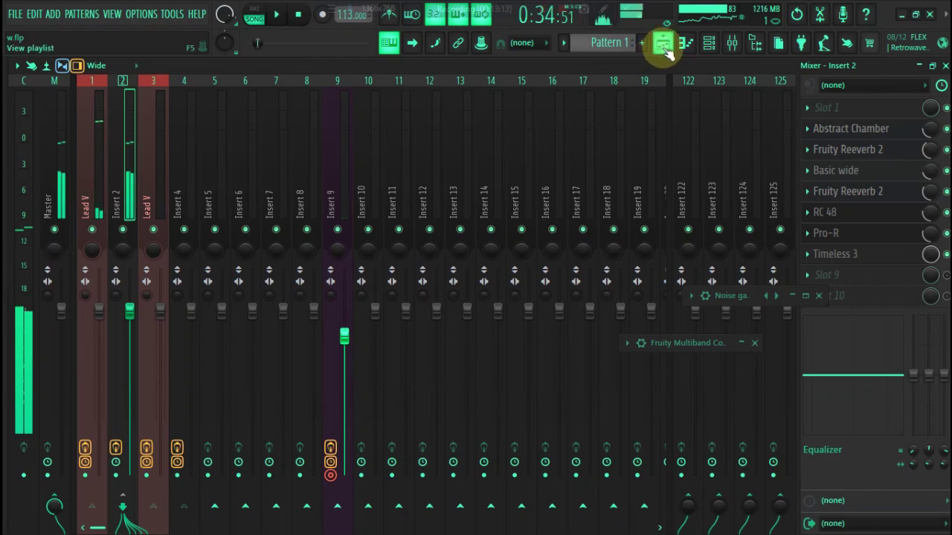
- Show more of the arrangement in the playlist and extend the time selection to bar 33
left_click(662, 43)
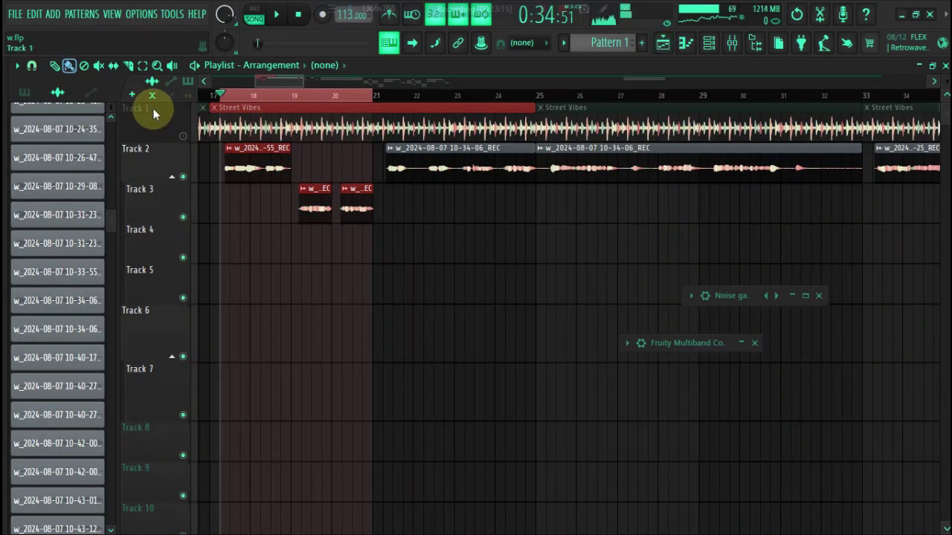
left_click_drag(304, 82, 449, 81)
right_click(371, 95)
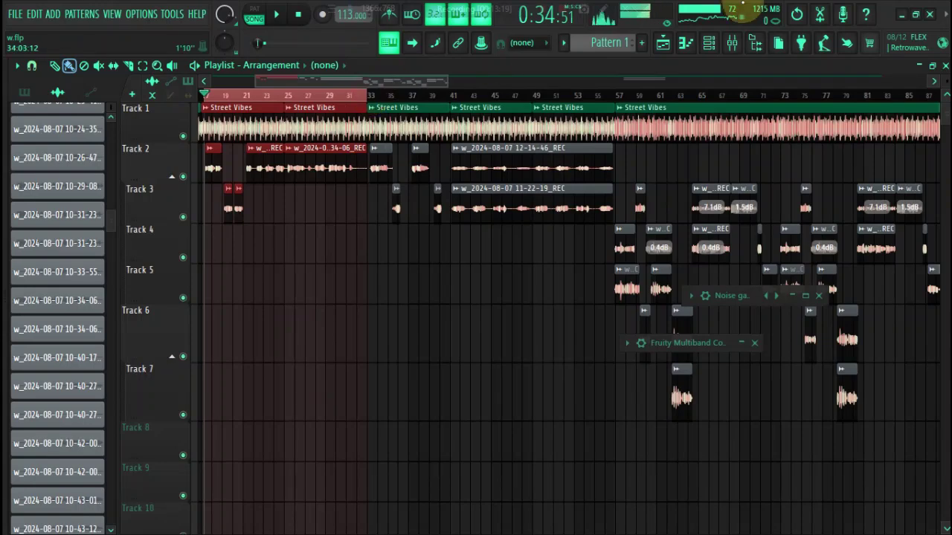
- Switch off all effect slots on Insert 2 and on the first Lead V track in the mixer
left_click(735, 41)
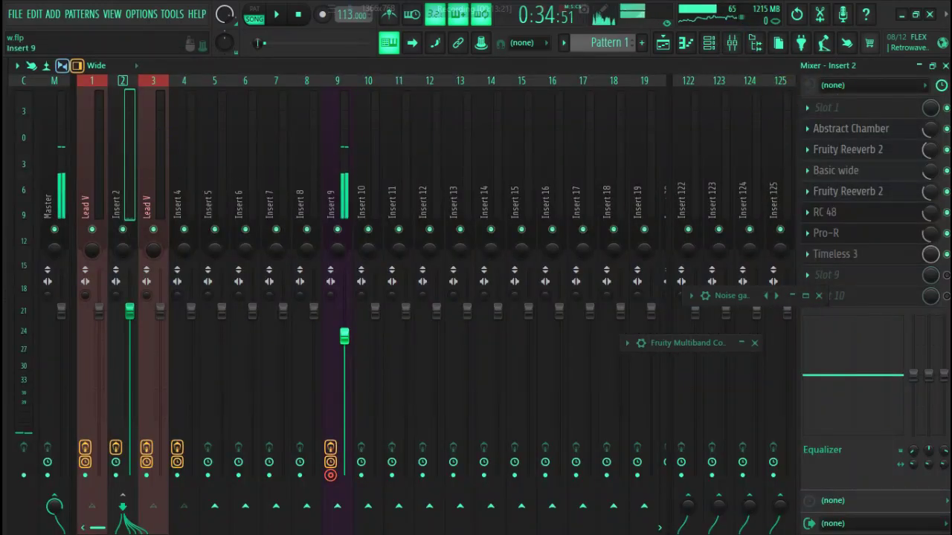
right_click(942, 109)
left_click(934, 113)
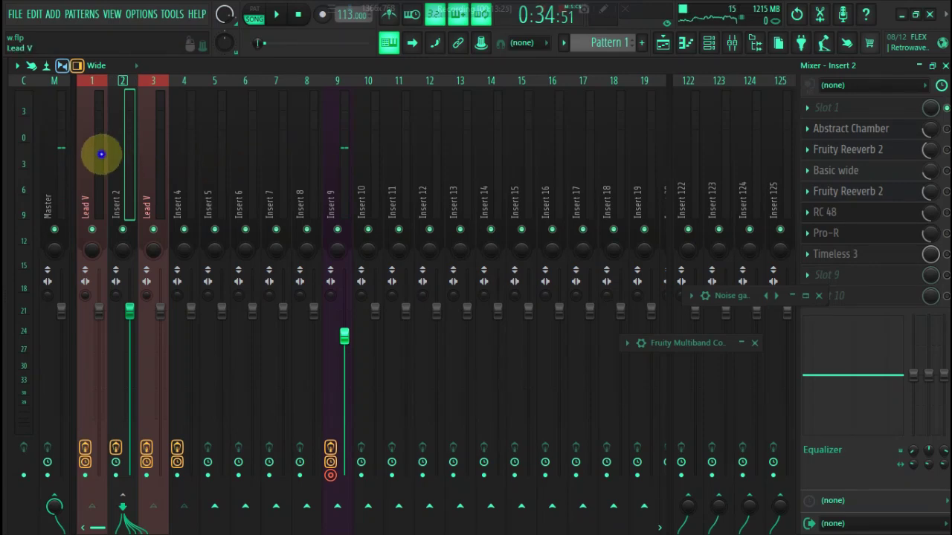
left_click(100, 153)
right_click(938, 107)
left_click(935, 115)
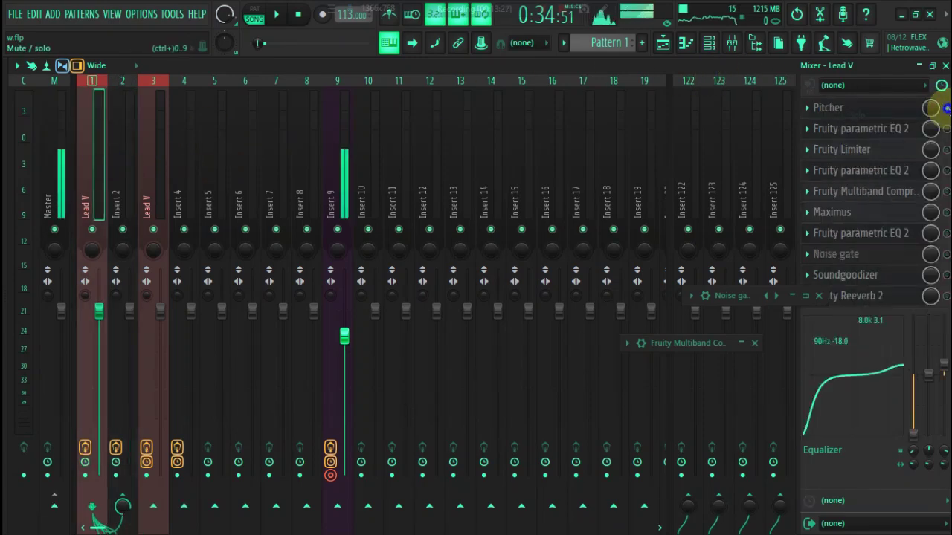
- Play the song without the effects, extend the playlist time selection to bar 57, and audition it from bars 25 and 41
left_click(337, 229)
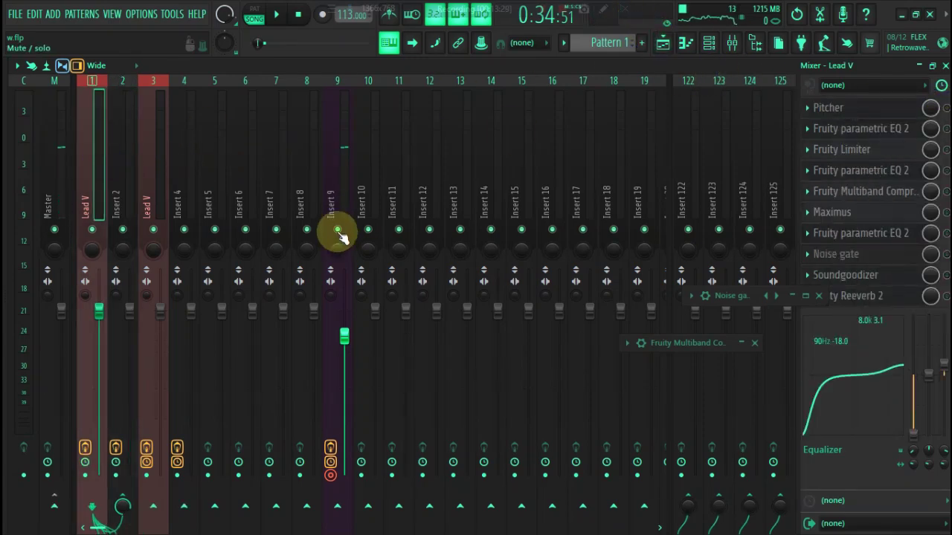
key("space")
left_click(663, 42)
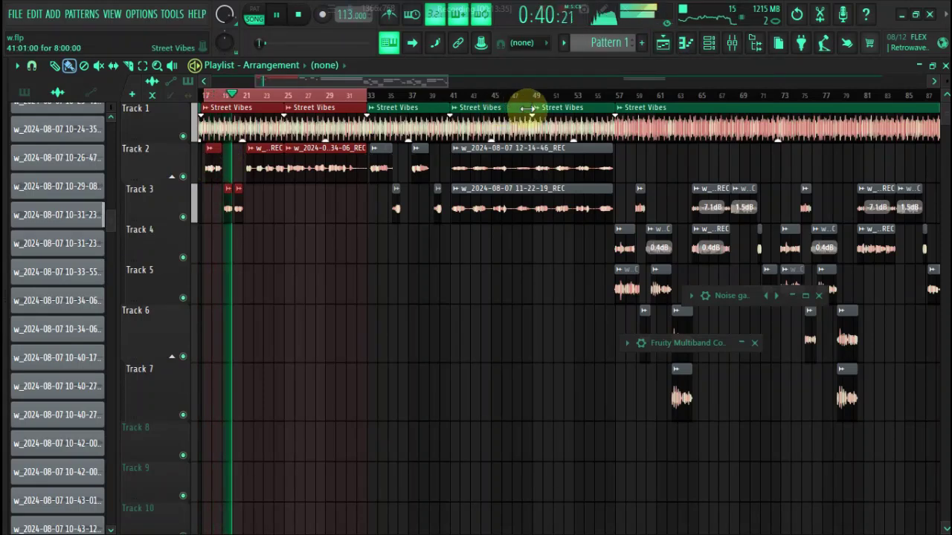
right_click(619, 96)
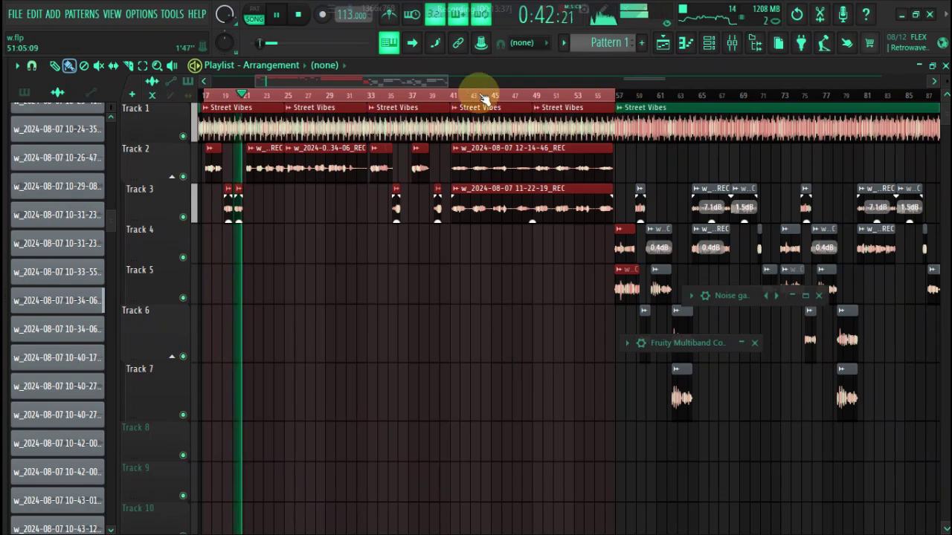
left_click_drag(449, 85, 458, 82)
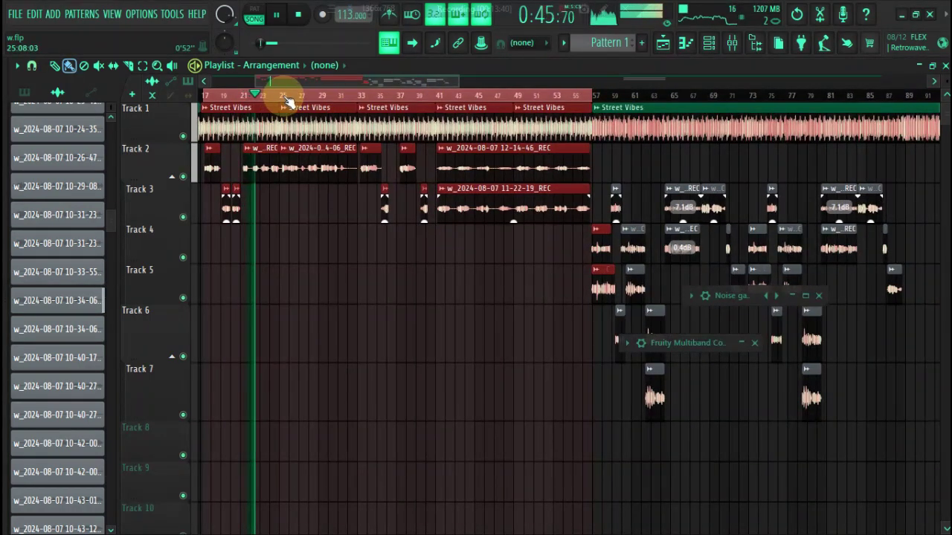
left_click(280, 96)
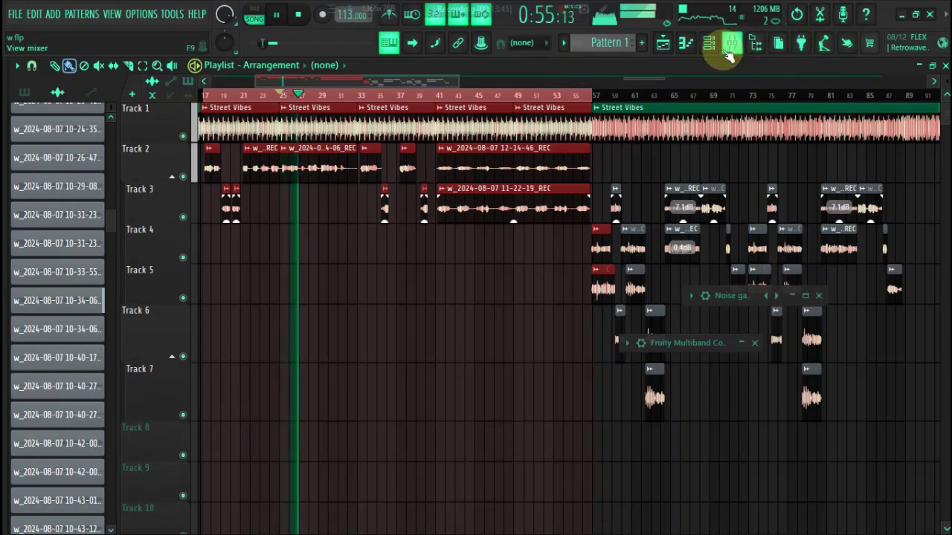
left_click(439, 95)
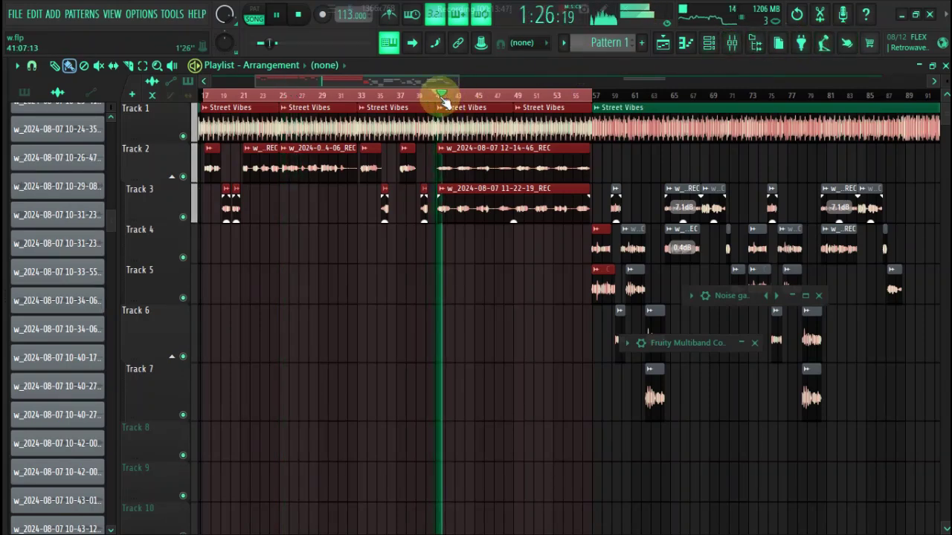
- Switch the Lead V effects back on in the mixer and replay the song from bar 17
left_click(732, 45)
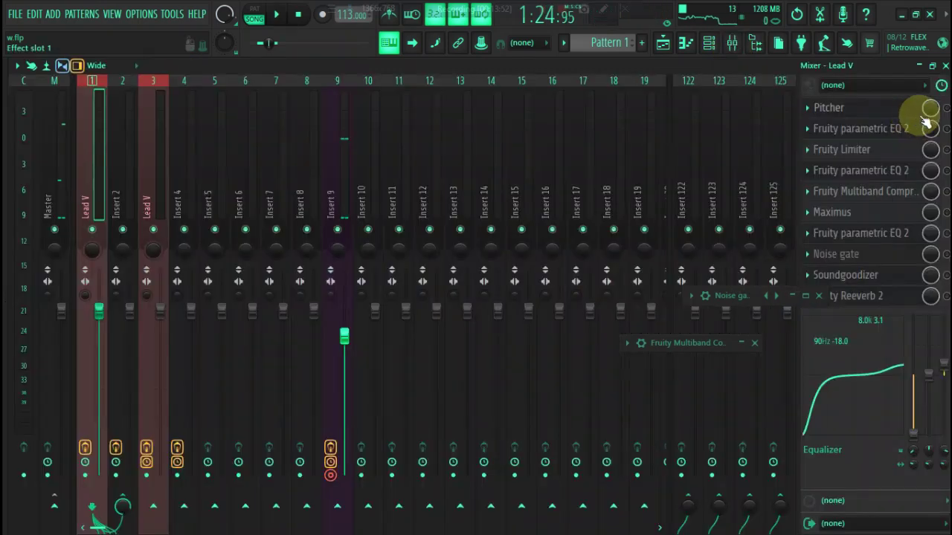
left_click(935, 106)
left_click(662, 43)
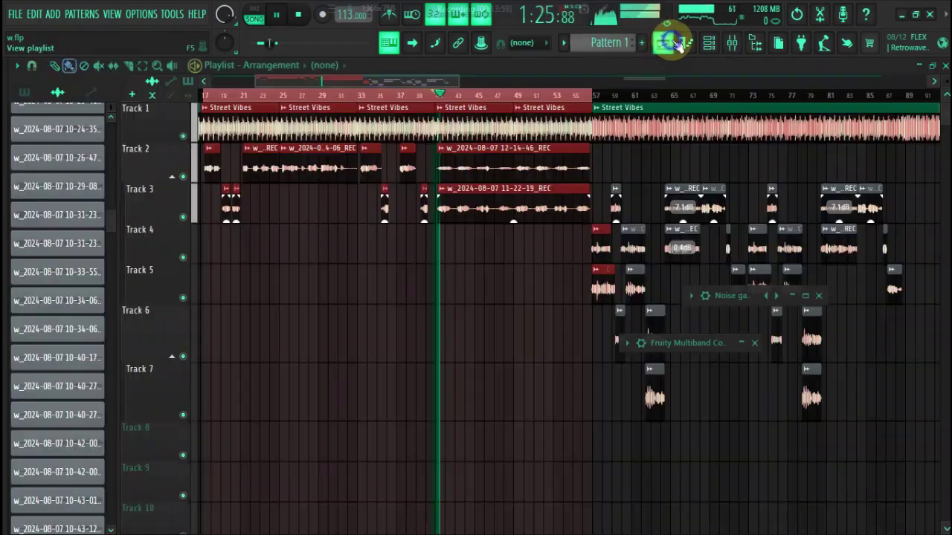
left_click(203, 95)
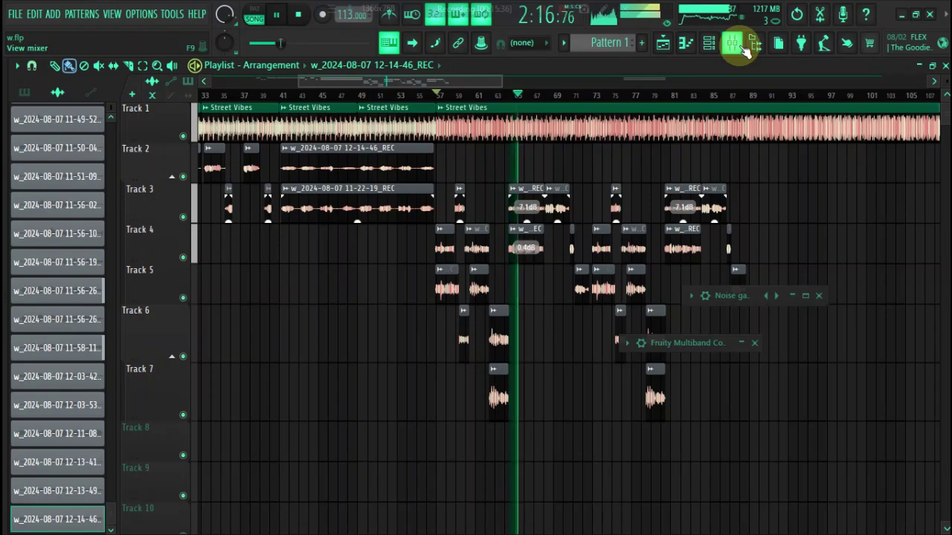
- Stop playback, check the second Lead V track's effect slots in the mixer, and return to the playlist
key("space")
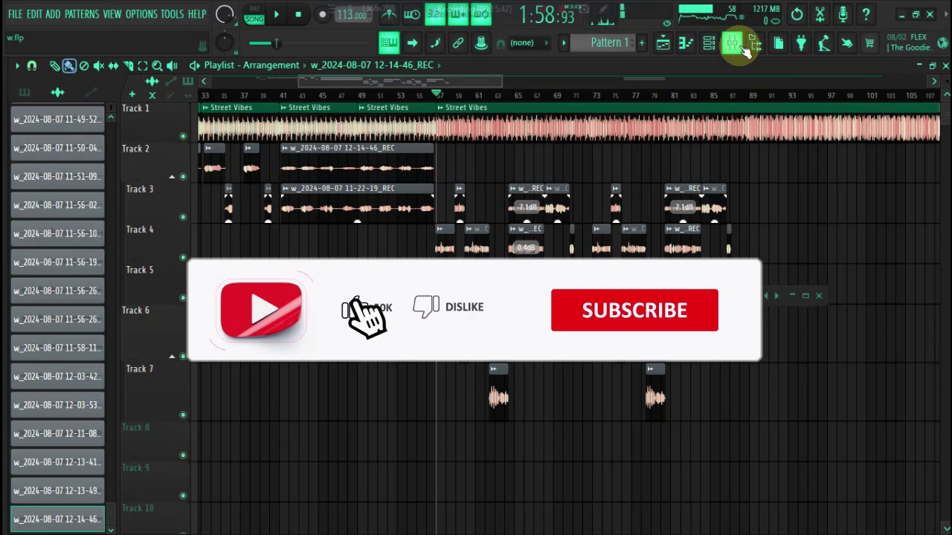
left_click(739, 45)
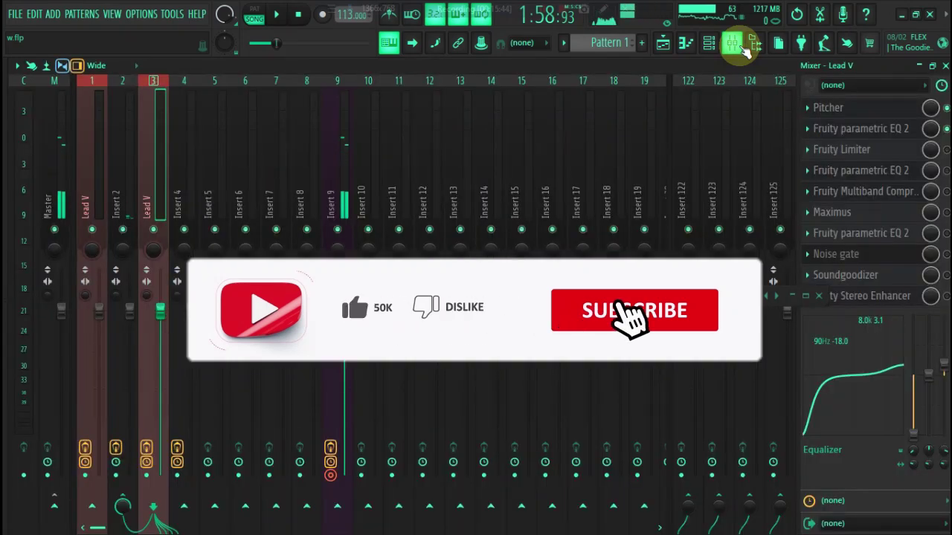
left_click(661, 43)
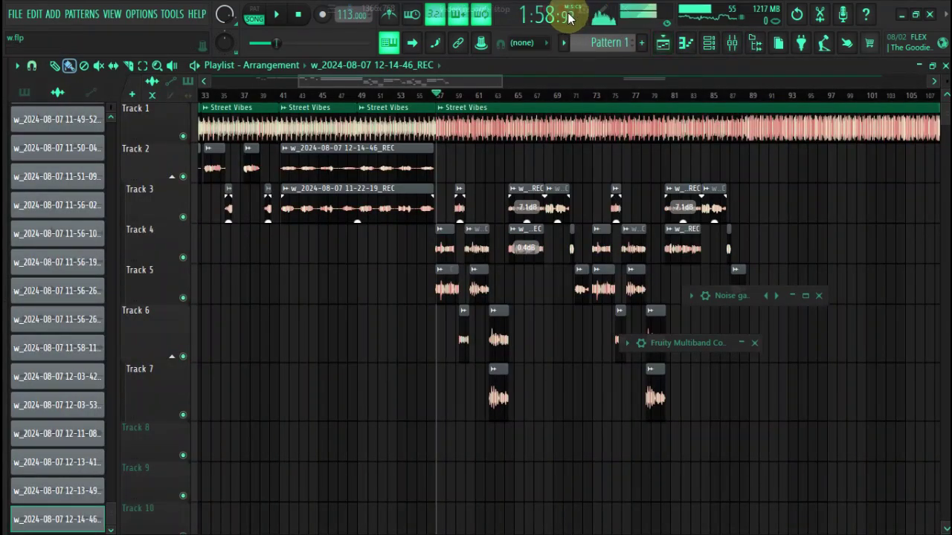